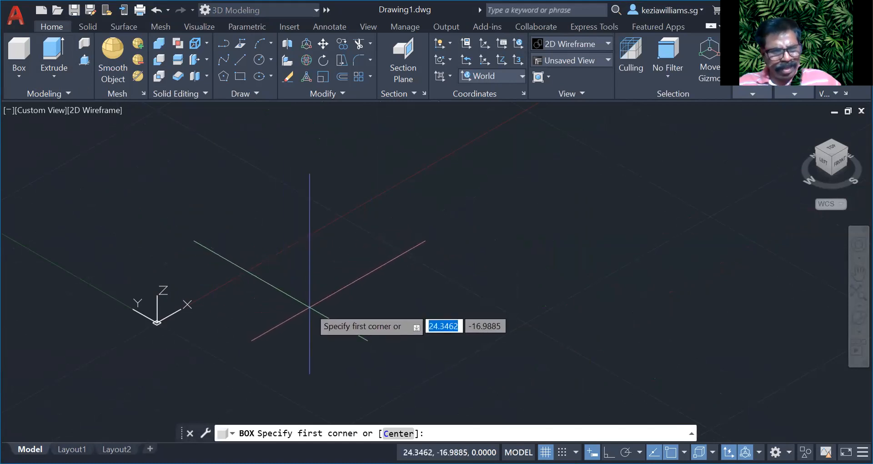
Step: Draw a cube with 40-unit sides from a picked corner, with its base at a 30-degree angle
{"action": "left_click", "coordinate": [311, 307]}
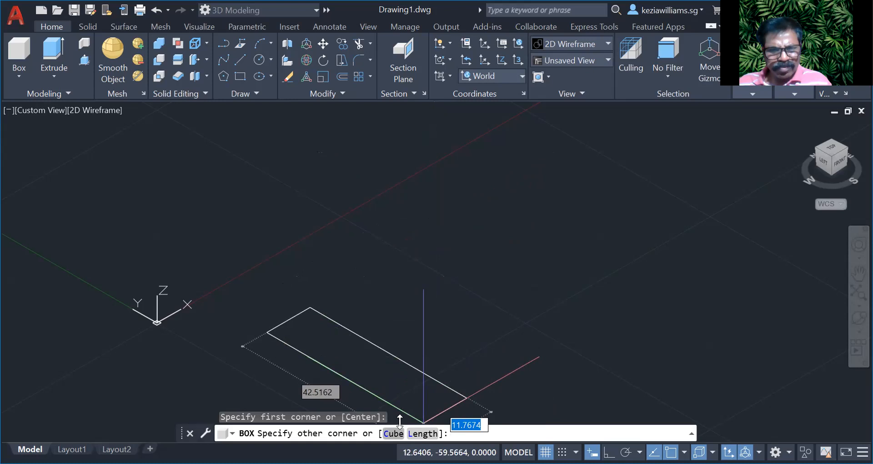
{"action": "type", "text": "c"}
{"action": "key", "text": "Return"}
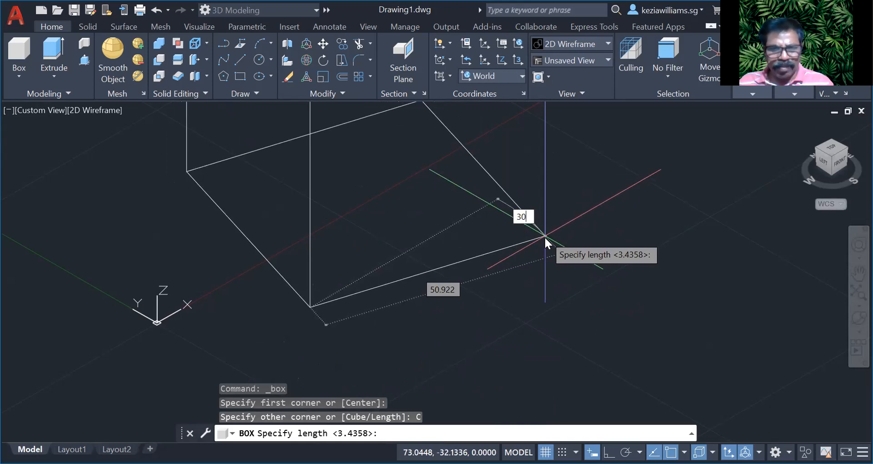
{"action": "key", "text": "Tab"}
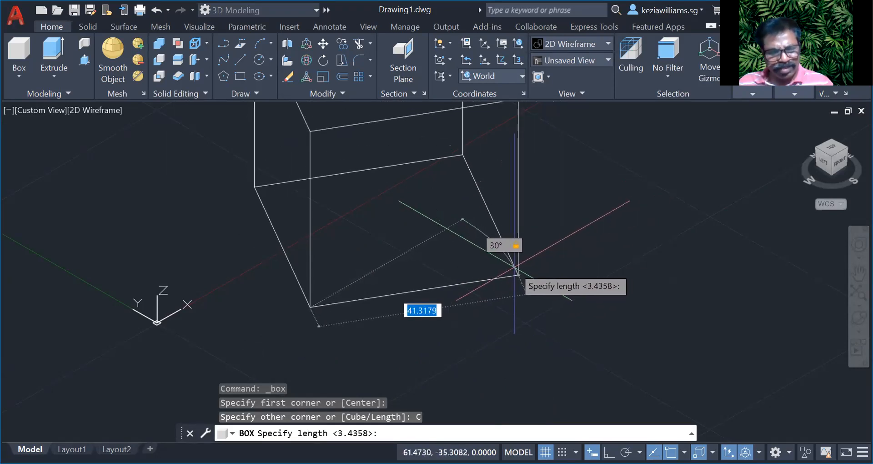
{"action": "type", "text": "40"}
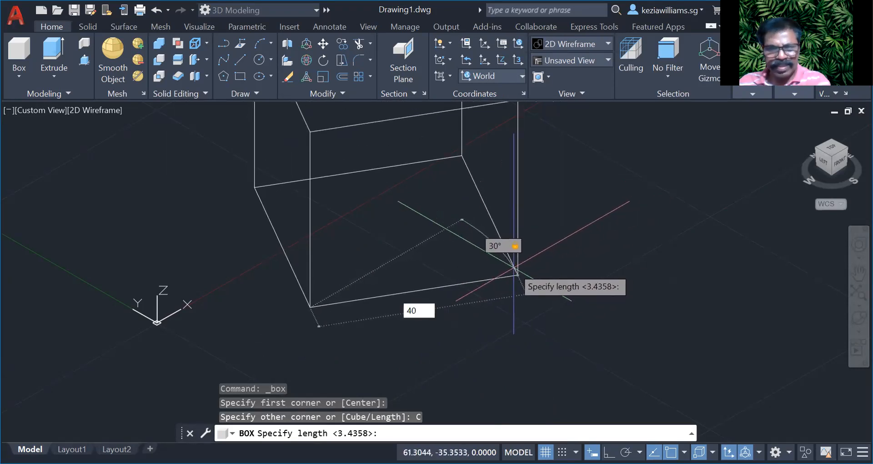
{"action": "key", "text": "Return"}
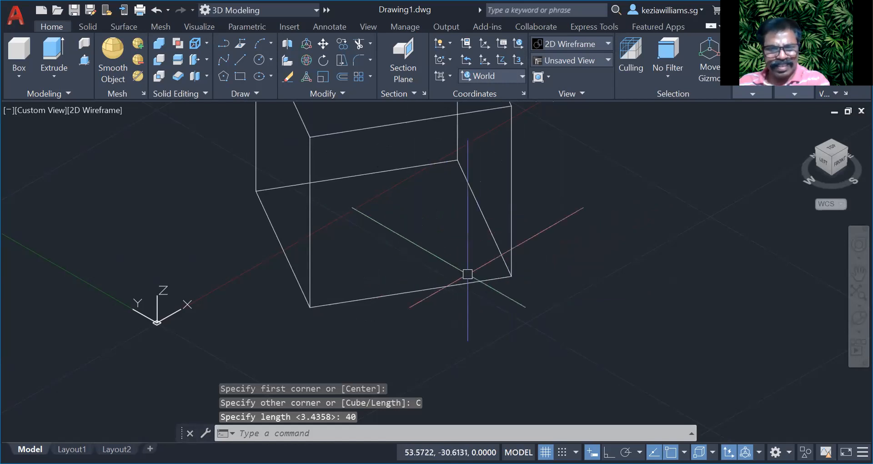
{"action": "scroll", "coordinate": [479, 275], "scroll_direction": "down", "scroll_amount": 2}
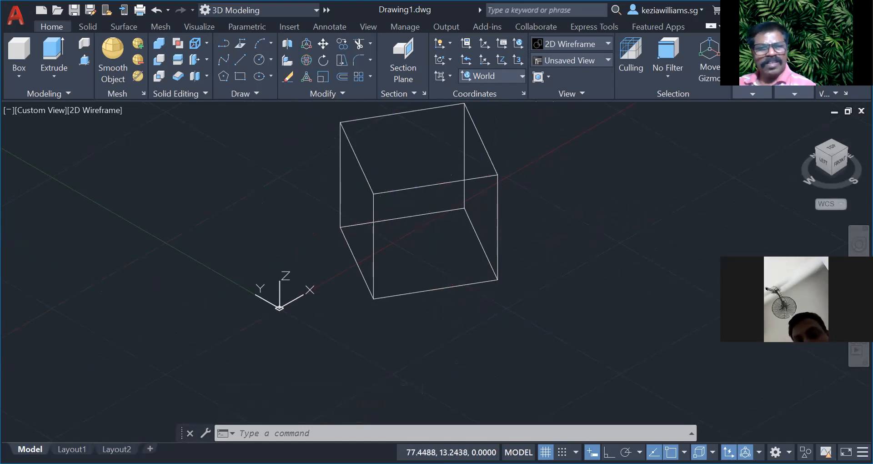
Step: Select the cube, view it from the top and erase it
{"action": "left_click", "coordinate": [413, 217]}
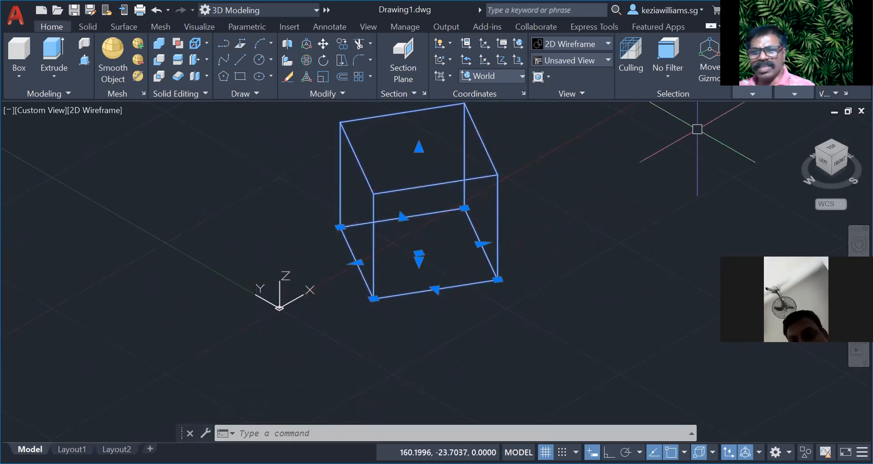
{"action": "left_click", "coordinate": [830, 149]}
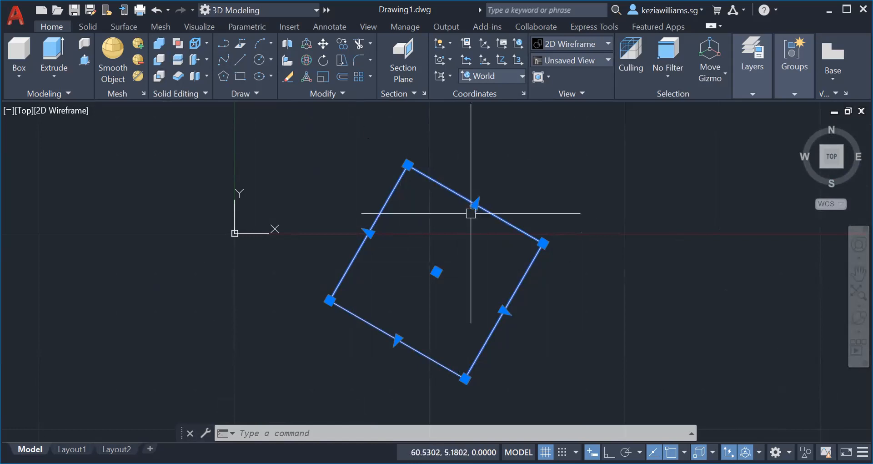
{"action": "key", "text": "Delete"}
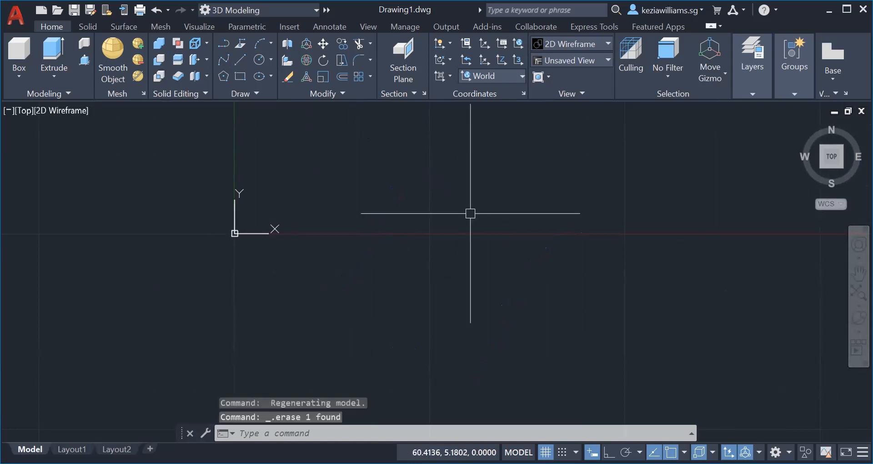
Step: Start a new box in the home isometric view, picking its first corner near the origin and choosing the Length option
{"action": "left_click", "coordinate": [801, 123]}
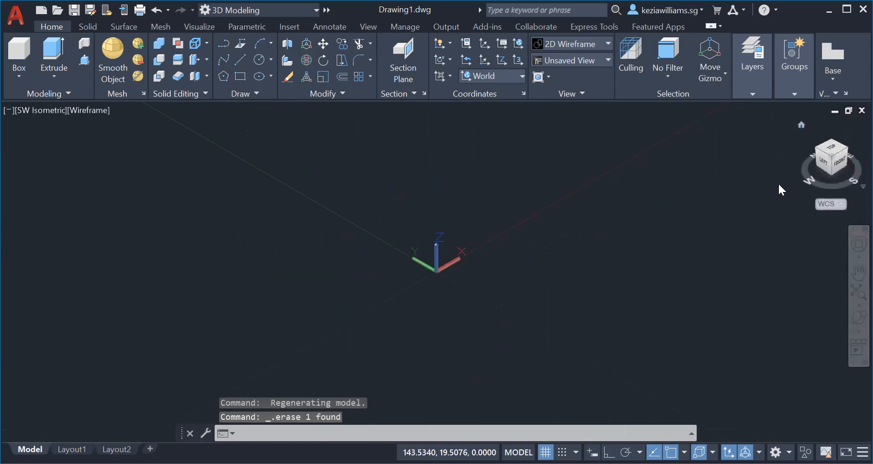
{"action": "middle_click_drag", "start_coordinate": [750, 302], "coordinate": [750, 303]}
{"action": "middle_click_drag", "start_coordinate": [615, 378], "coordinate": [602, 385]}
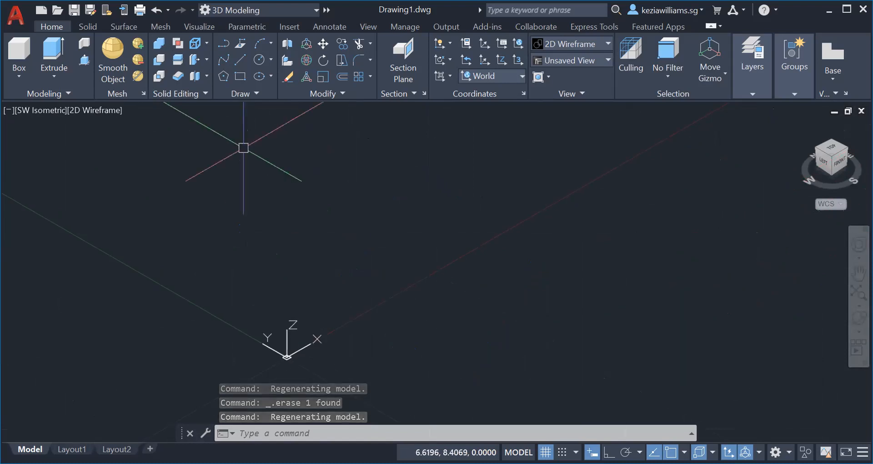
{"action": "left_click", "coordinate": [24, 46]}
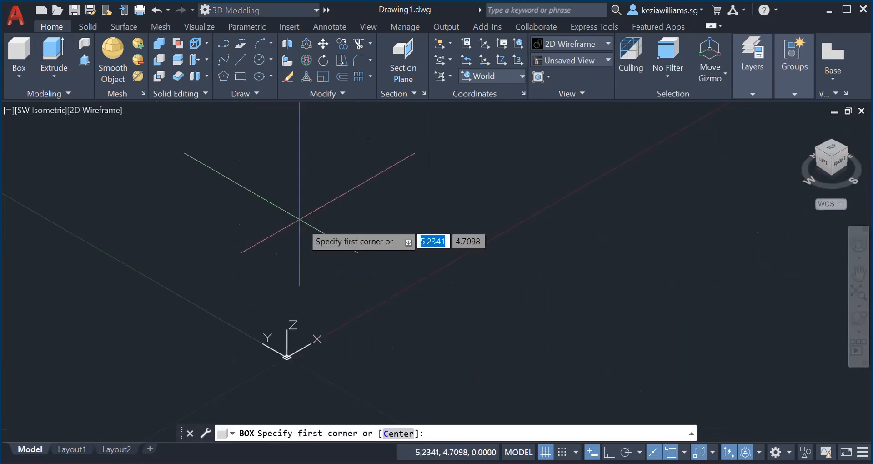
{"action": "left_click", "coordinate": [377, 290]}
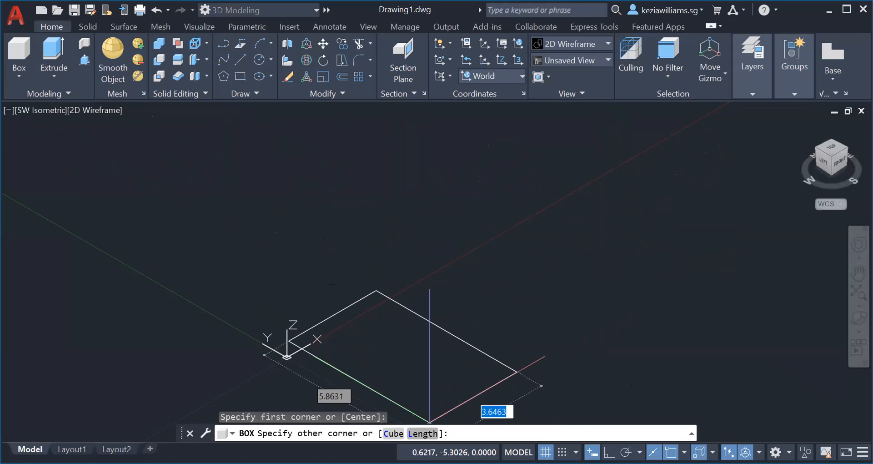
{"action": "left_click", "coordinate": [423, 432]}
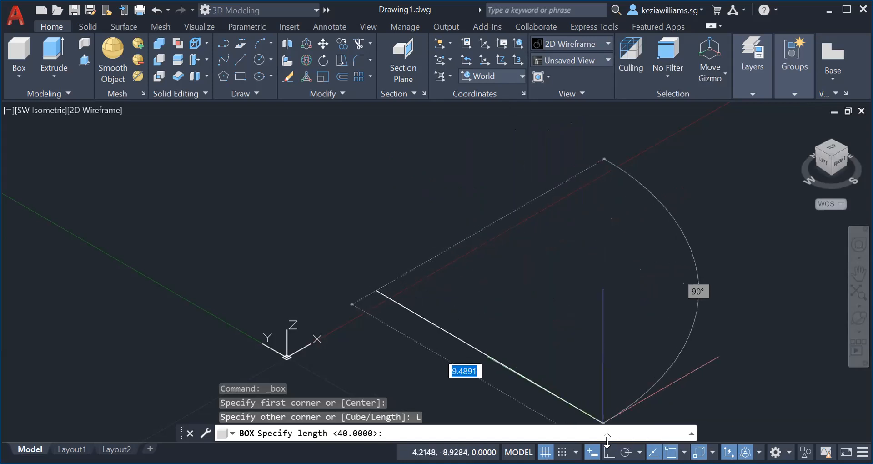
Step: Set the box's length to 100 at a 45-degree angle, leaving Ortho mode off
{"action": "key", "text": "F8"}
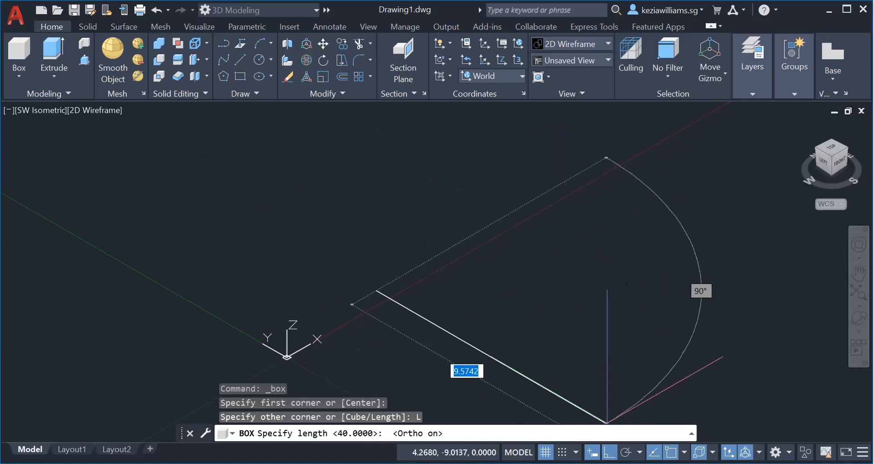
{"action": "key", "text": "F8"}
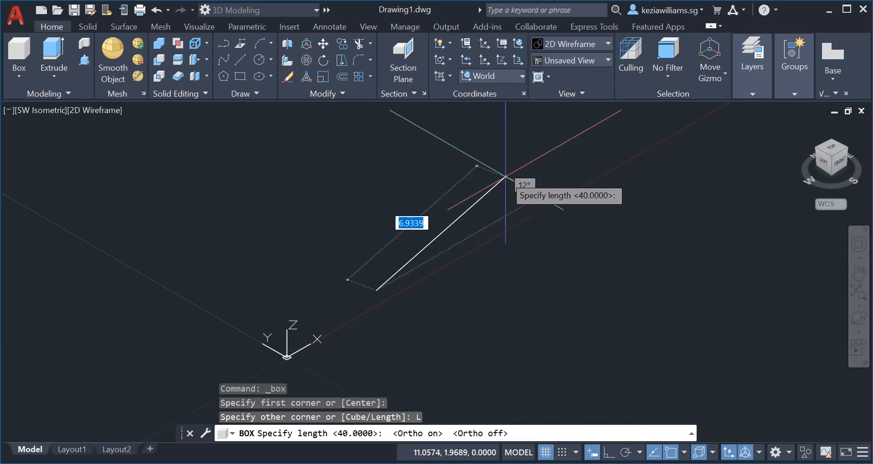
{"action": "type", "text": "4"}
{"action": "key", "text": "BackSpace"}
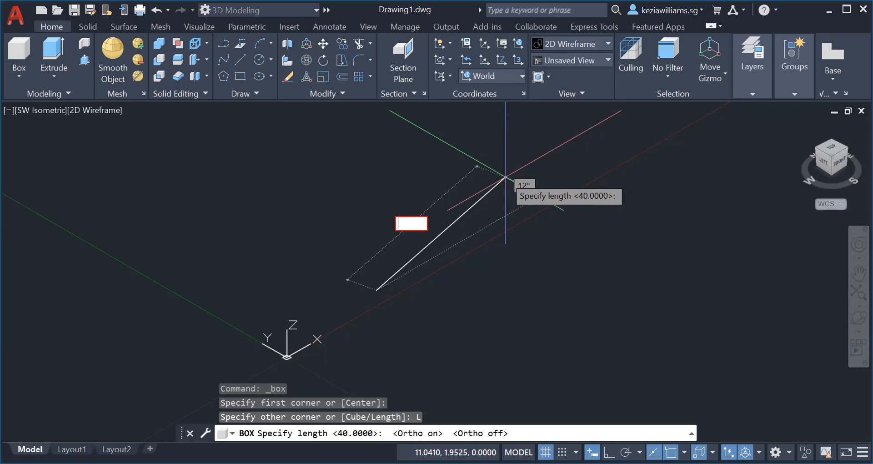
{"action": "key", "text": "Escape"}
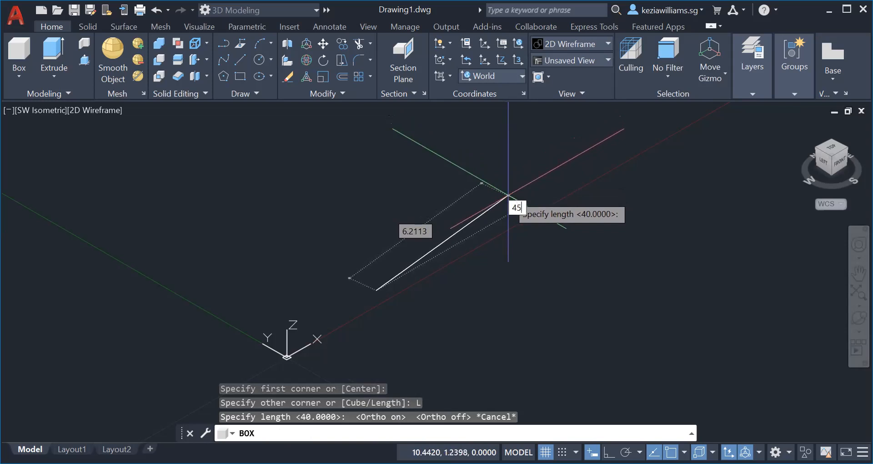
{"action": "key", "text": "Tab"}
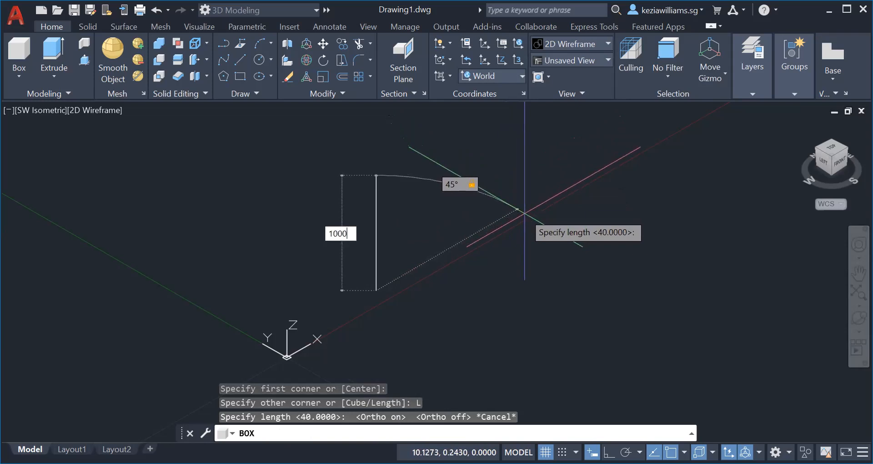
{"action": "key", "text": "Return"}
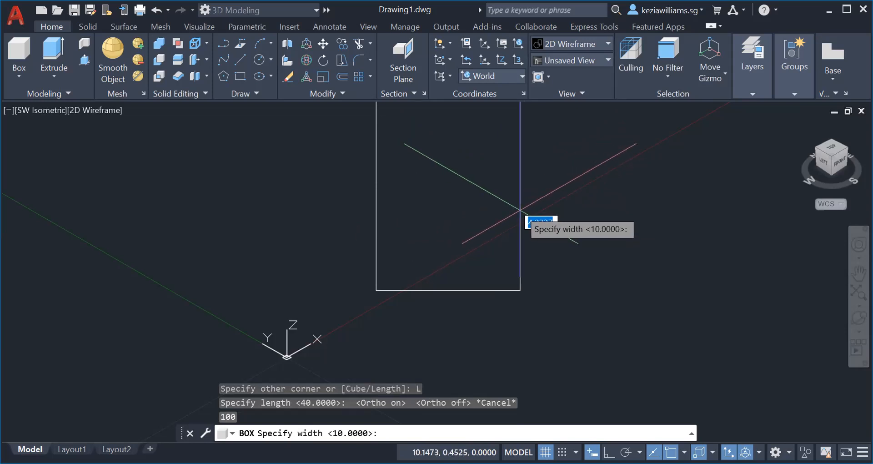
Step: Set the box's width to 50 and pick a height of about 160 upward
{"action": "type", "text": "50"}
{"action": "key", "text": "Return"}
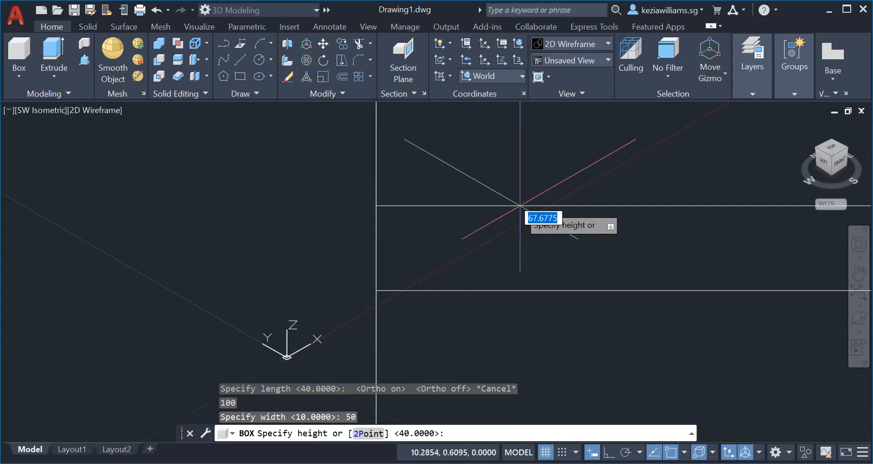
{"action": "scroll", "coordinate": [654, 169], "scroll_direction": "down", "scroll_amount": 8}
{"action": "scroll", "coordinate": [651, 169], "scroll_direction": "up", "scroll_amount": 8}
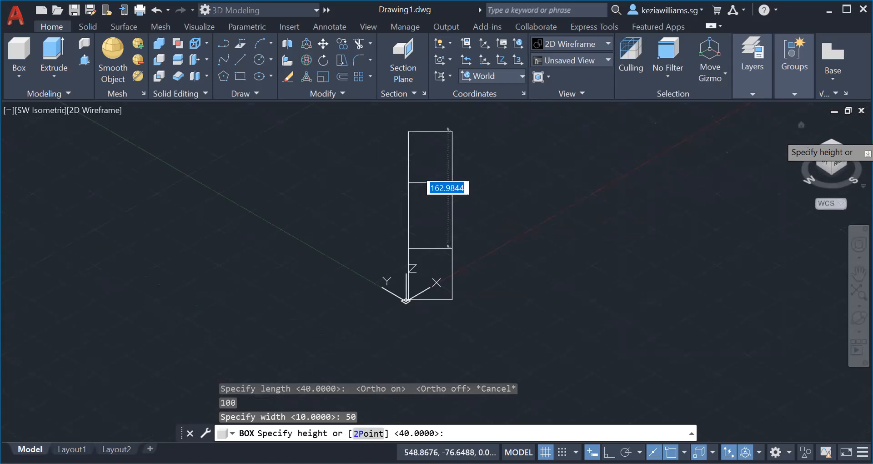
{"action": "left_click", "coordinate": [502, 135]}
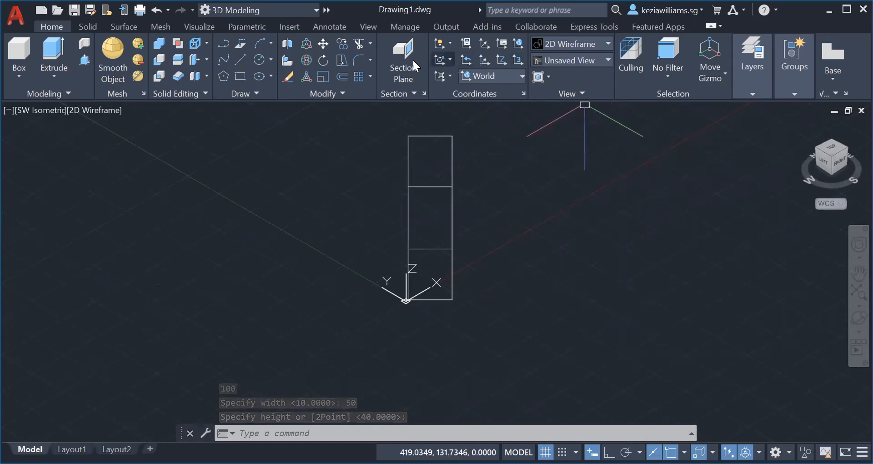
Step: Apply the Shades of Gray visual style and show the box in the home view
{"action": "left_click", "coordinate": [600, 42]}
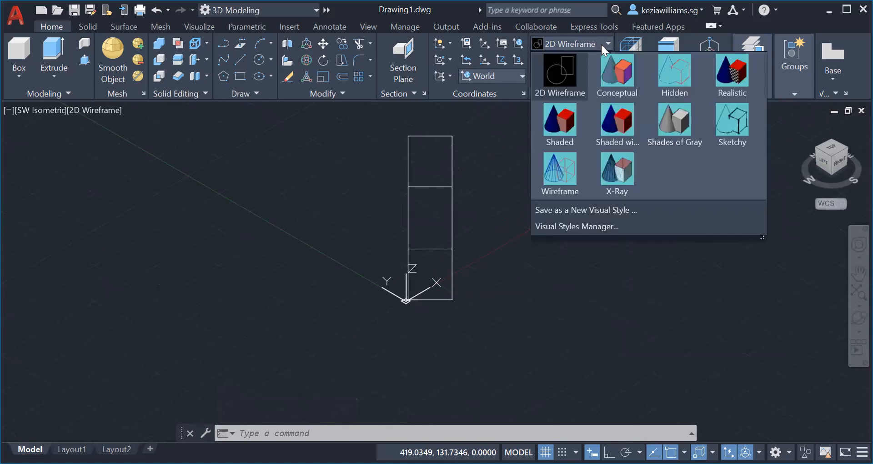
{"action": "left_click", "coordinate": [674, 126]}
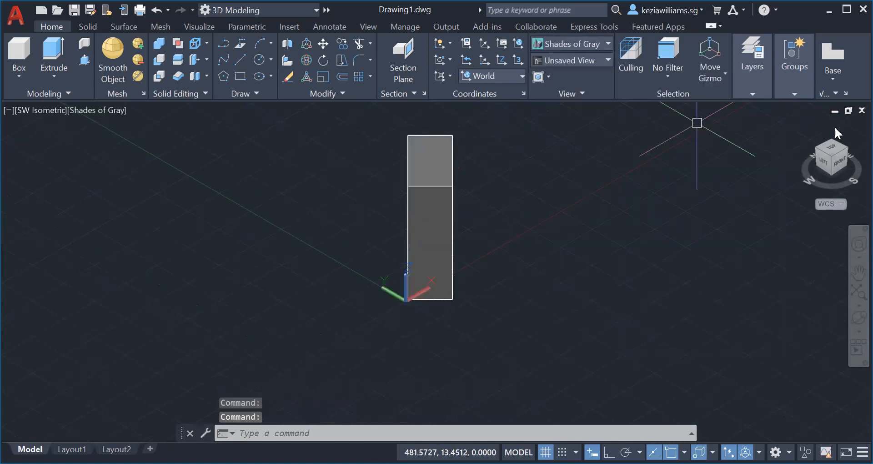
{"action": "left_click", "coordinate": [800, 125]}
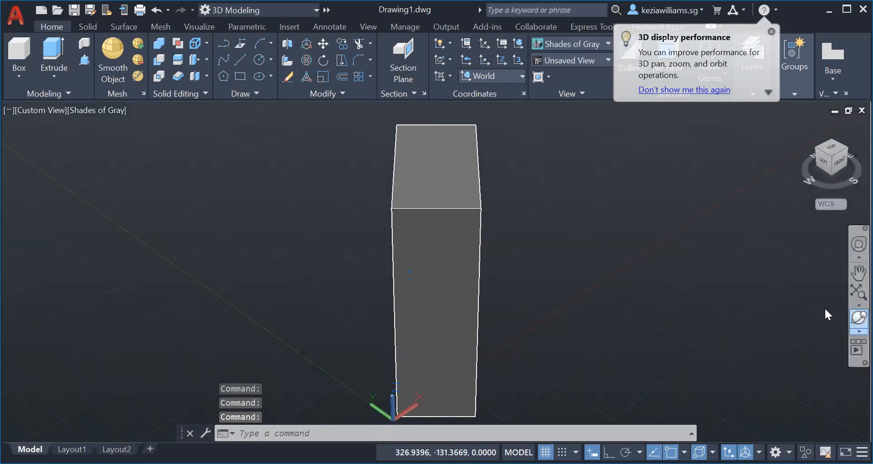
Step: Inspect the box by orbiting around it, viewing it from the top and returning to the home view
{"action": "left_click_drag", "start_coordinate": [565, 248], "coordinate": [571, 275]}
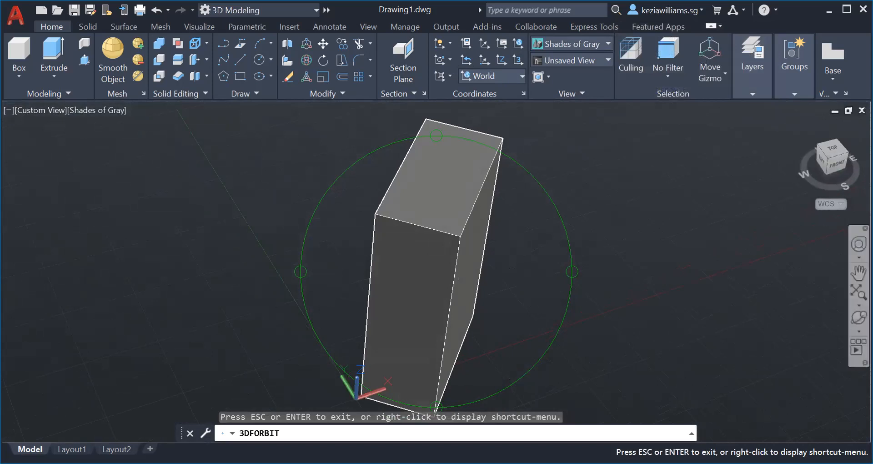
{"action": "key", "text": "Escape"}
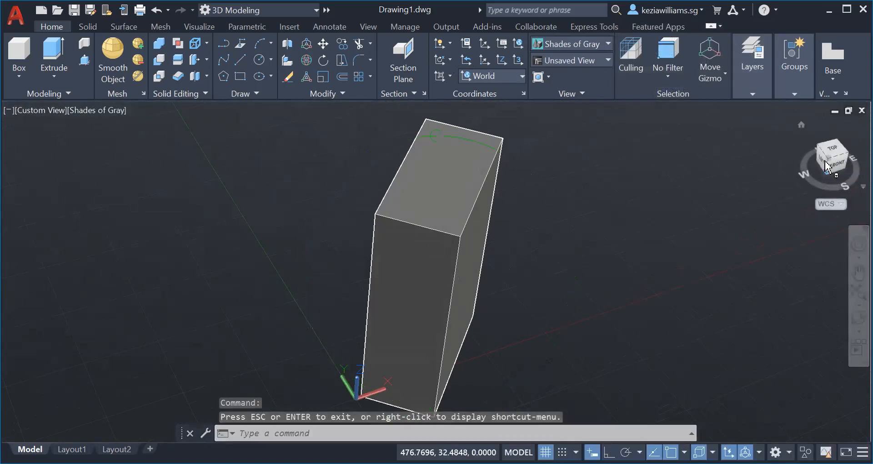
{"action": "left_click", "coordinate": [831, 154]}
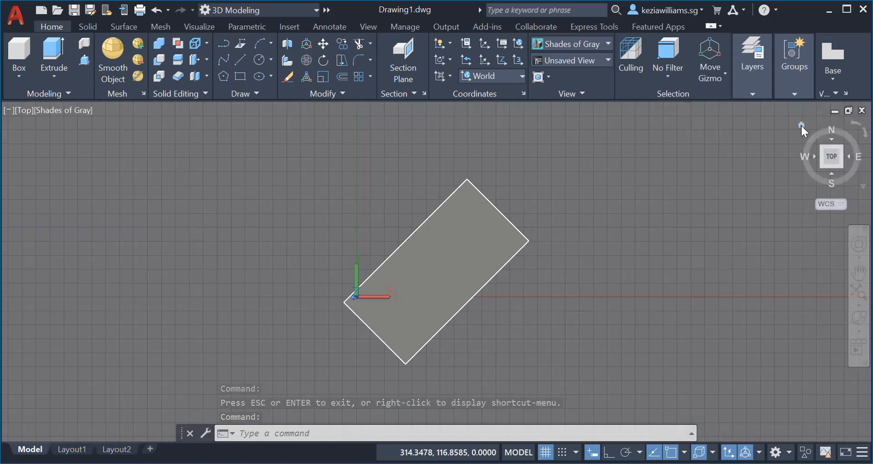
{"action": "left_click", "coordinate": [801, 125]}
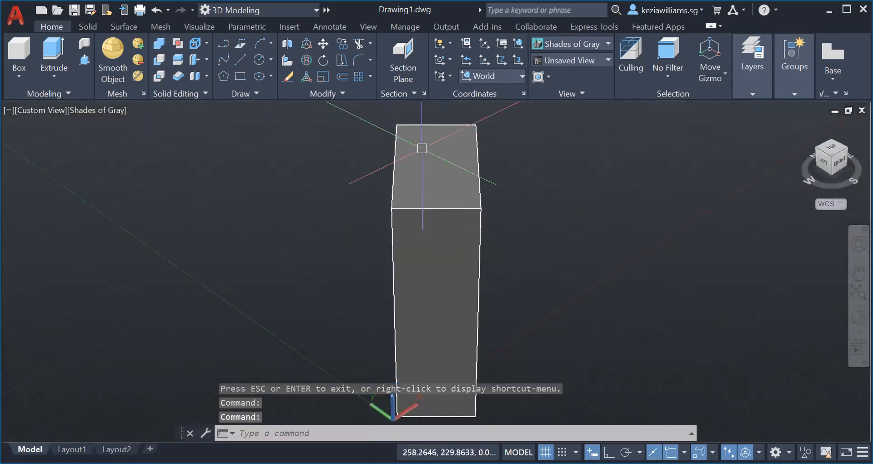
Step: Undo the view changes, the Shades of Gray visual style and the box, back to the empty drawing
{"action": "left_click", "coordinate": [156, 10]}
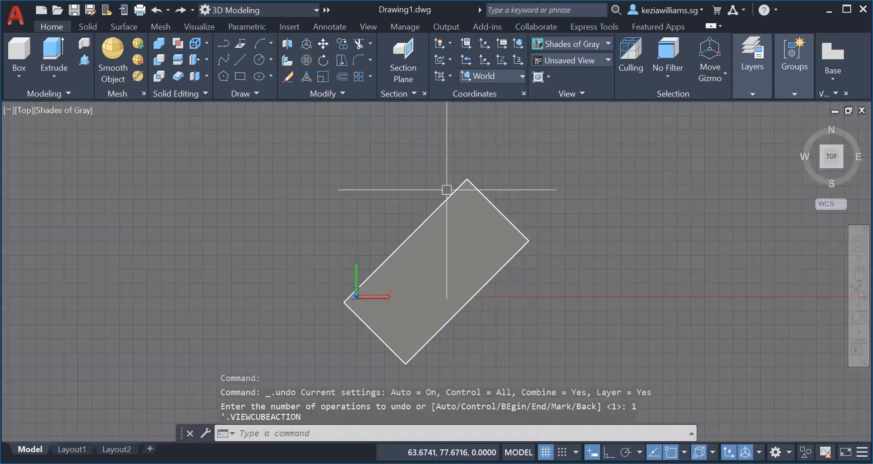
{"action": "left_click", "coordinate": [155, 10]}
{"action": "left_click", "coordinate": [155, 10]}
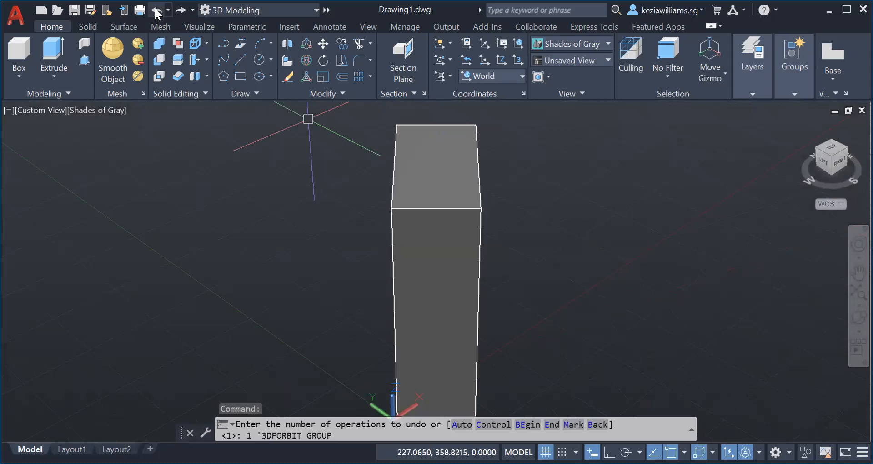
{"action": "left_click", "coordinate": [156, 10]}
{"action": "left_click", "coordinate": [156, 10]}
{"action": "left_click", "coordinate": [156, 10]}
{"action": "left_click", "coordinate": [155, 10]}
{"action": "left_click", "coordinate": [155, 10]}
{"action": "left_click", "coordinate": [156, 10]}
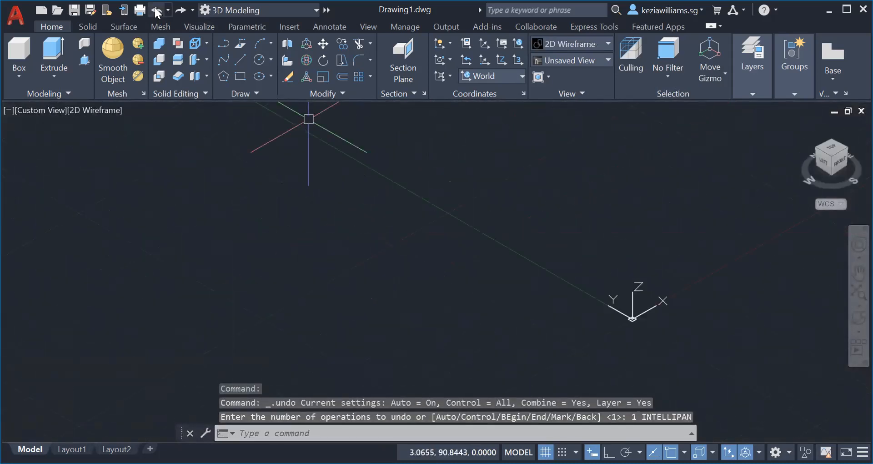
{"action": "left_click", "coordinate": [156, 10]}
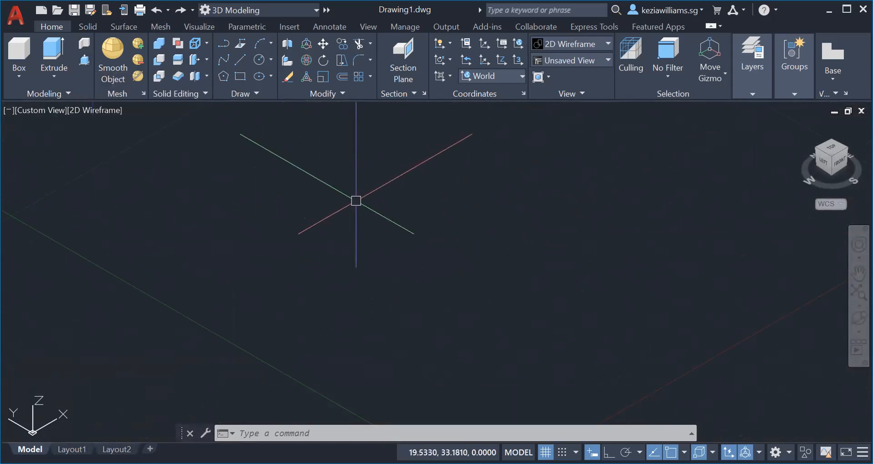
{"action": "middle_click_drag", "start_coordinate": [329, 228], "coordinate": [326, 230]}
{"action": "middle_click_drag", "start_coordinate": [280, 250], "coordinate": [278, 246]}
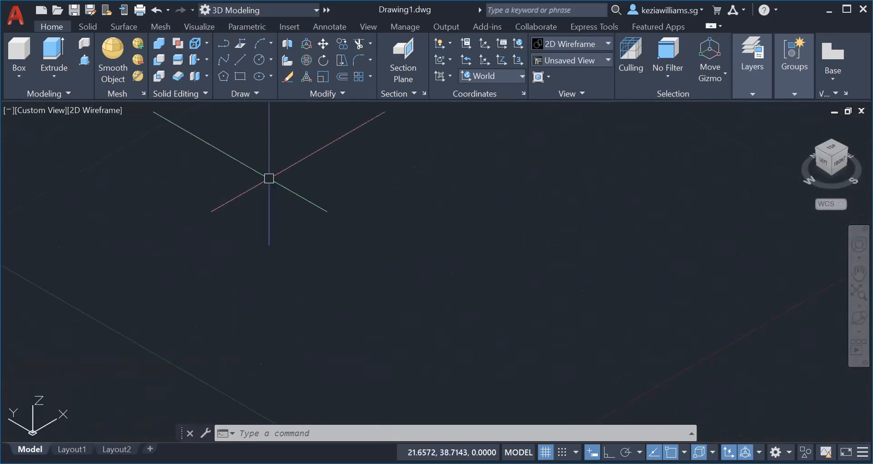
Step: Draw a rectangle on the ground plane and a circle of radius about 2.8 centred on the rectangle's far corner
{"action": "left_click", "coordinate": [241, 77]}
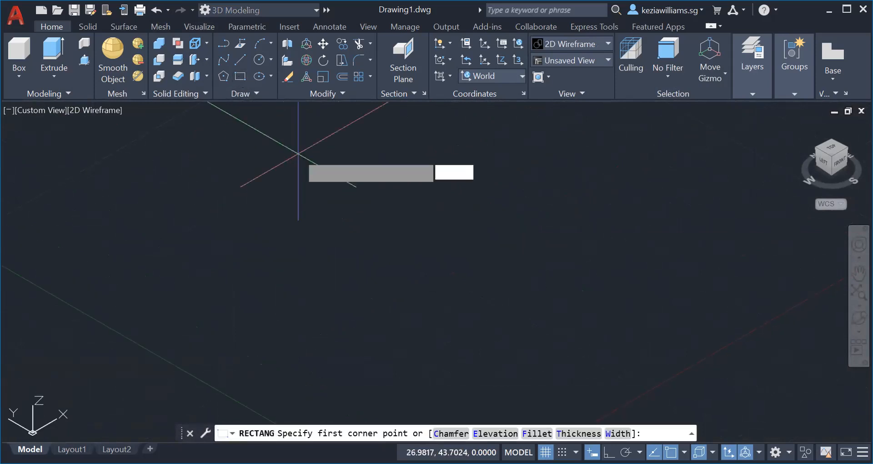
{"action": "left_click", "coordinate": [296, 212]}
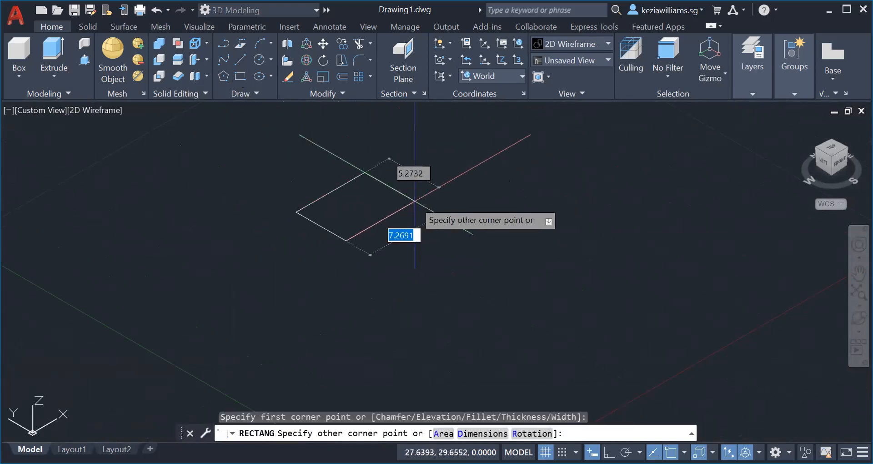
{"action": "left_click", "coordinate": [440, 191]}
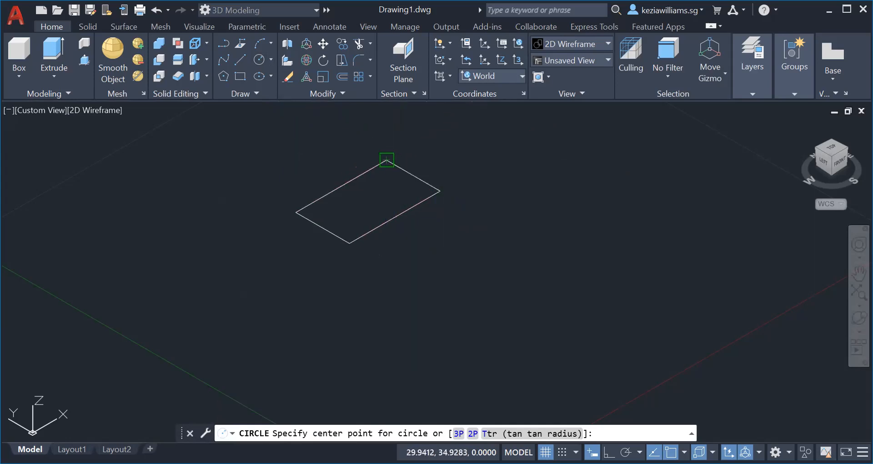
{"action": "left_click", "coordinate": [387, 159]}
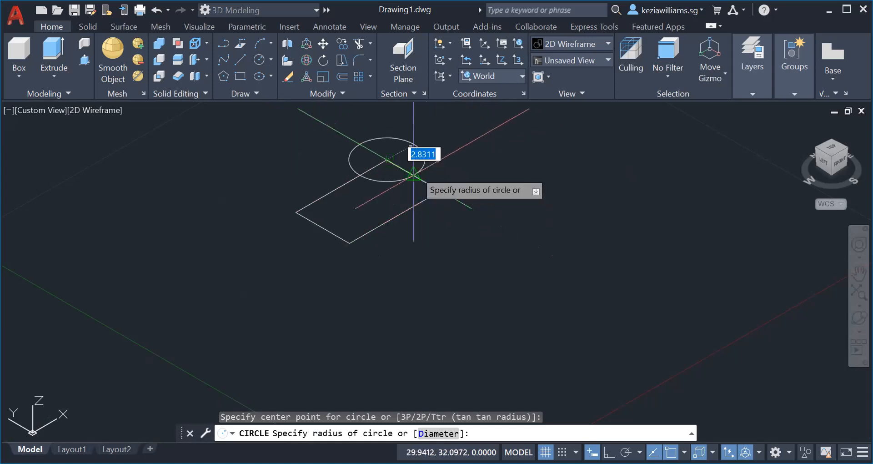
{"action": "left_click", "coordinate": [413, 173]}
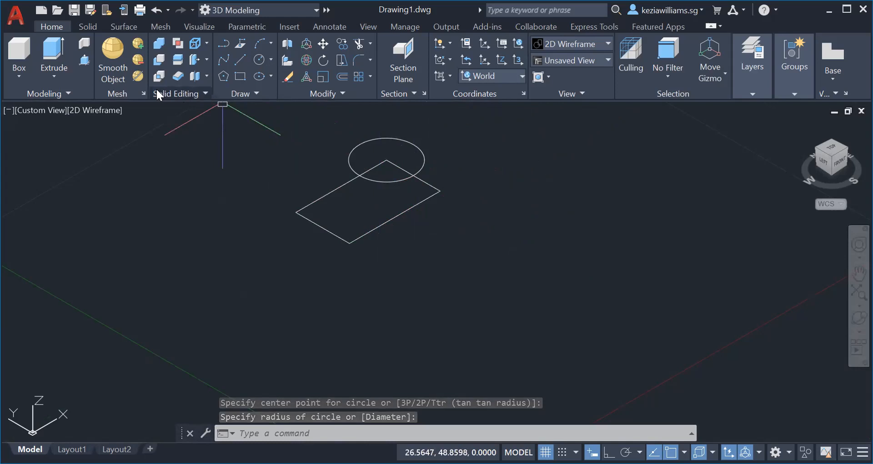
Step: With Ortho on, draw a separate closed outline of lines 10, 20 and 10 long beside the rectangle, finishing with the Close option
{"action": "left_click", "coordinate": [240, 60]}
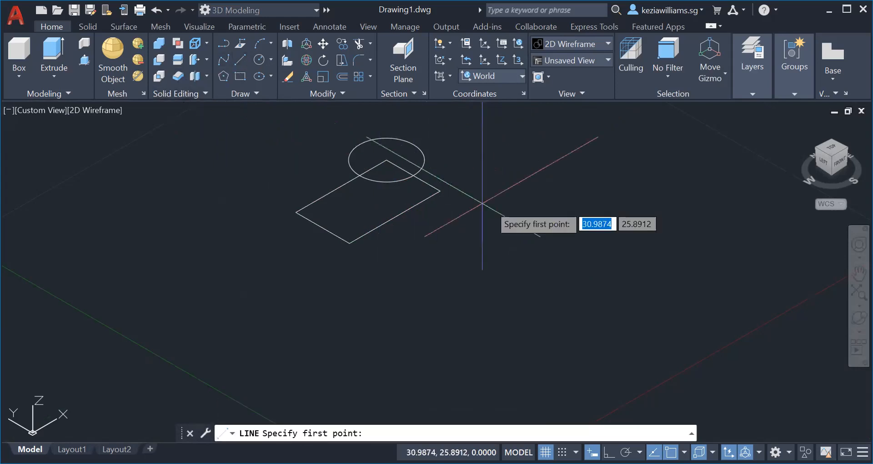
{"action": "left_click", "coordinate": [538, 223]}
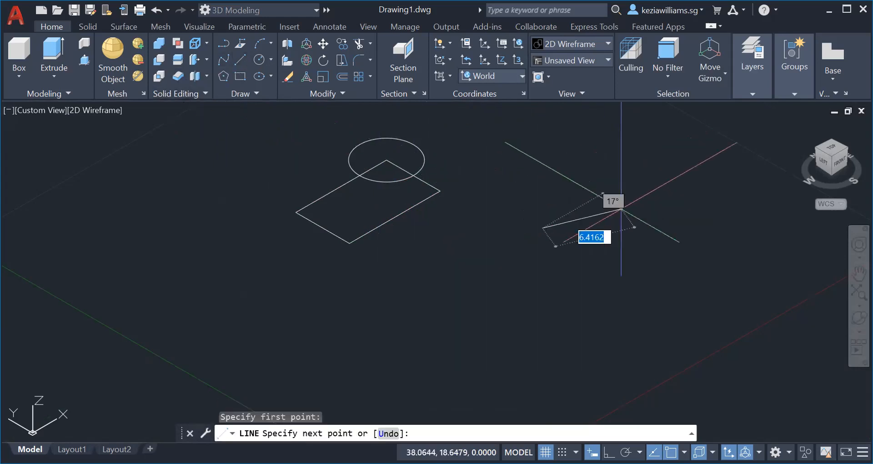
{"action": "left_click", "coordinate": [609, 452]}
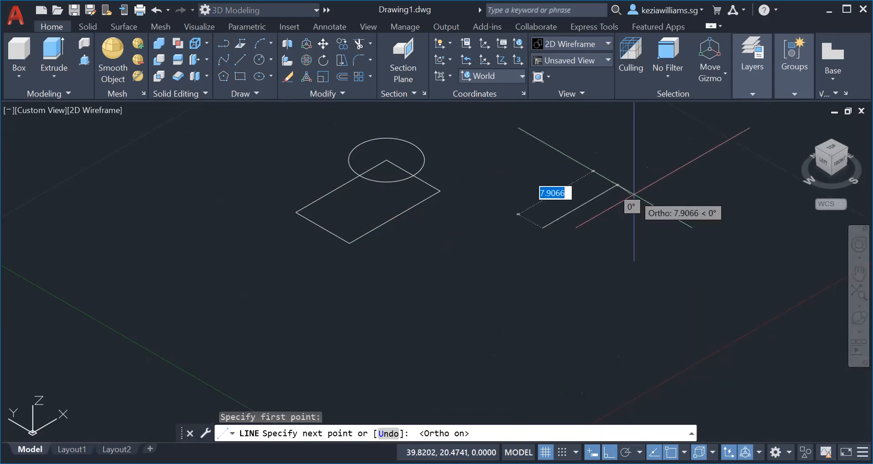
{"action": "type", "text": "10"}
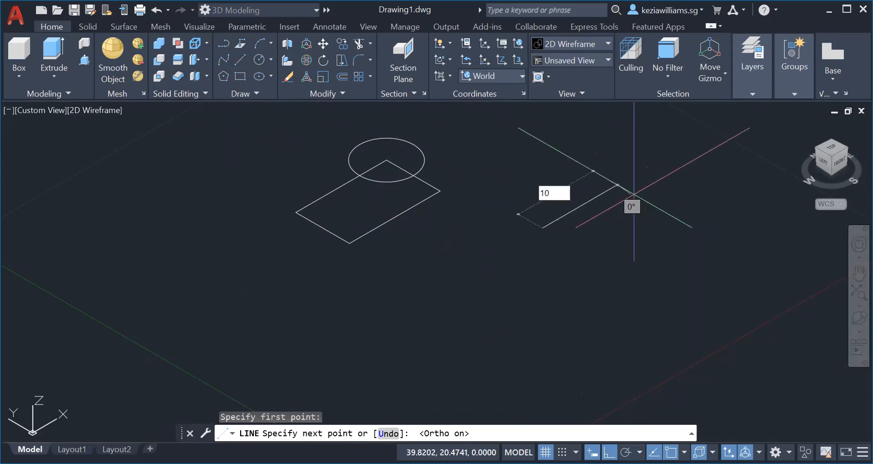
{"action": "key", "text": "Return"}
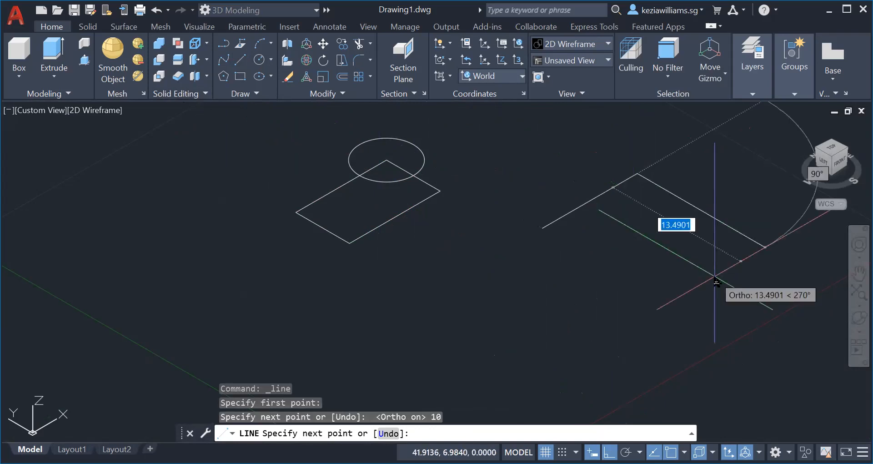
{"action": "type", "text": "20"}
{"action": "key", "text": "Return"}
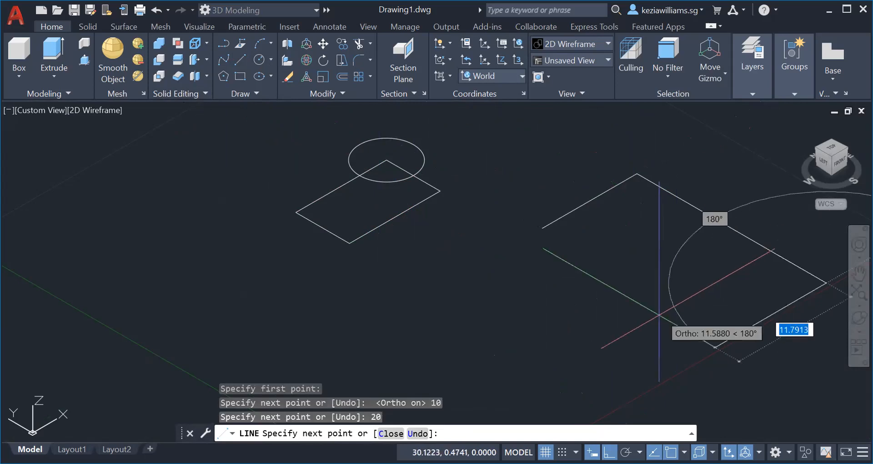
{"action": "type", "text": "10"}
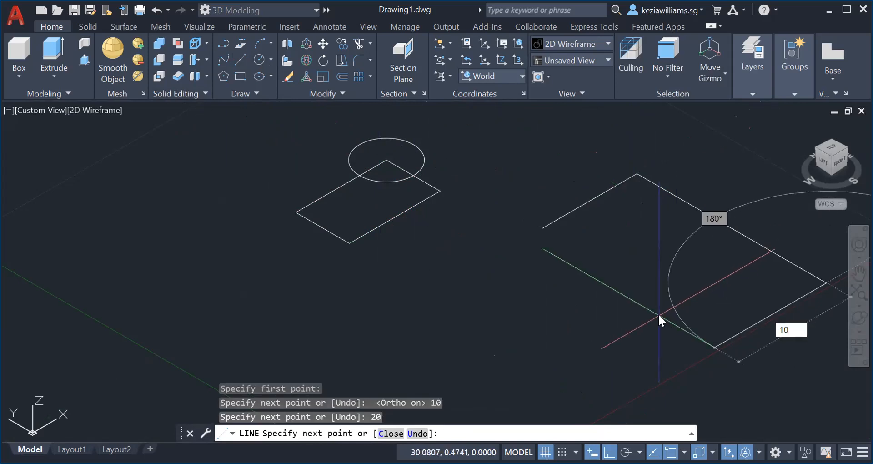
{"action": "key", "text": "Return"}
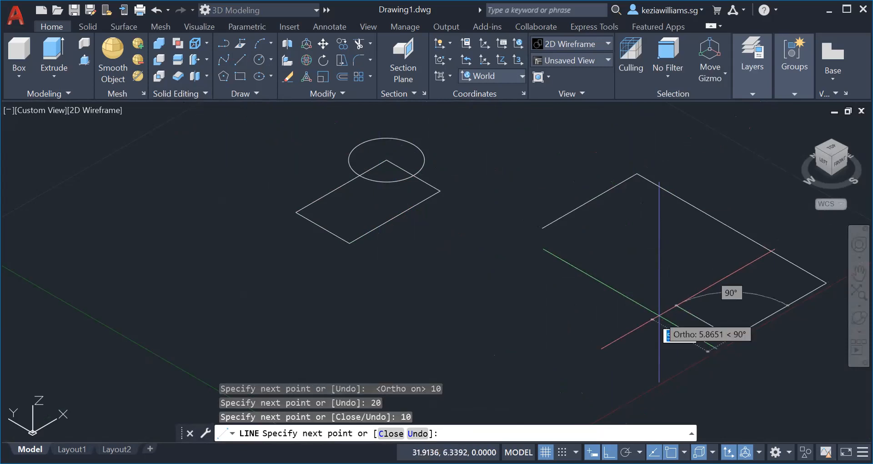
{"action": "type", "text": "c"}
{"action": "key", "text": "Return"}
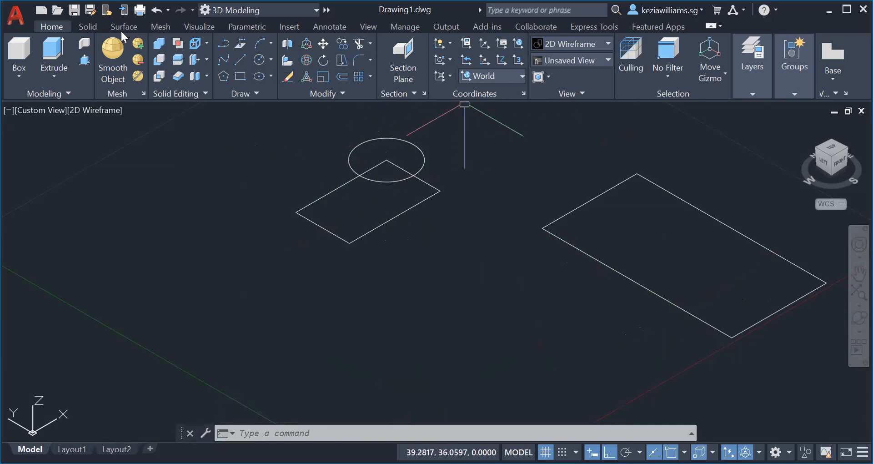
{"action": "left_click", "coordinate": [52, 49]}
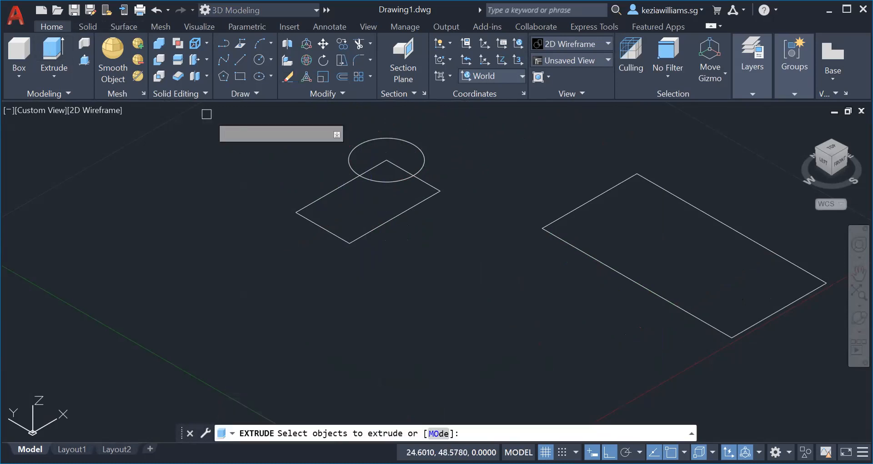
{"action": "left_click", "coordinate": [350, 147]}
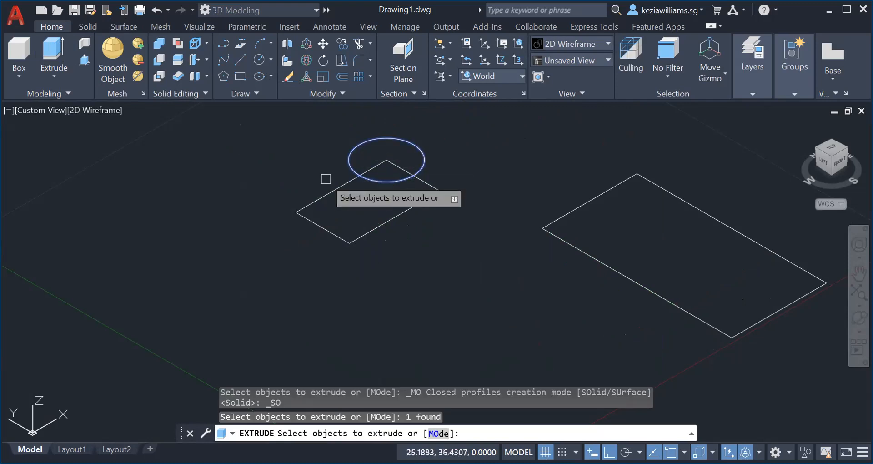
{"action": "key", "text": "Escape"}
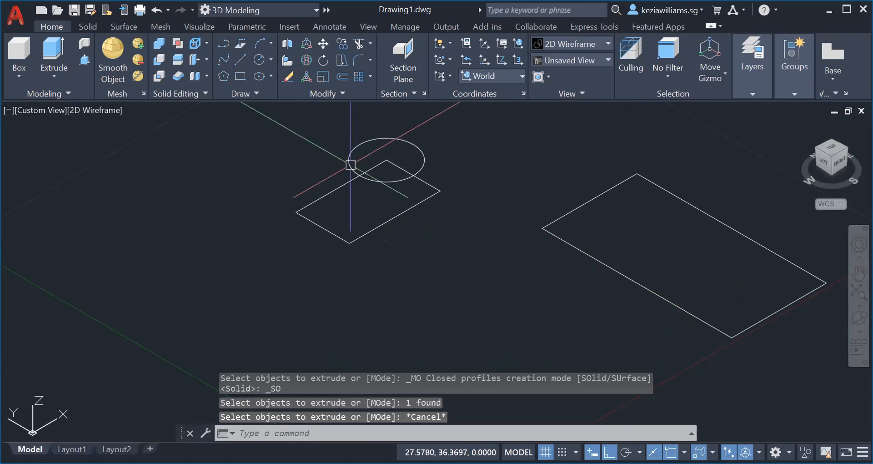
Step: Try to press-pull the part of the rectangle outside the circle downward
{"action": "left_click", "coordinate": [86, 64]}
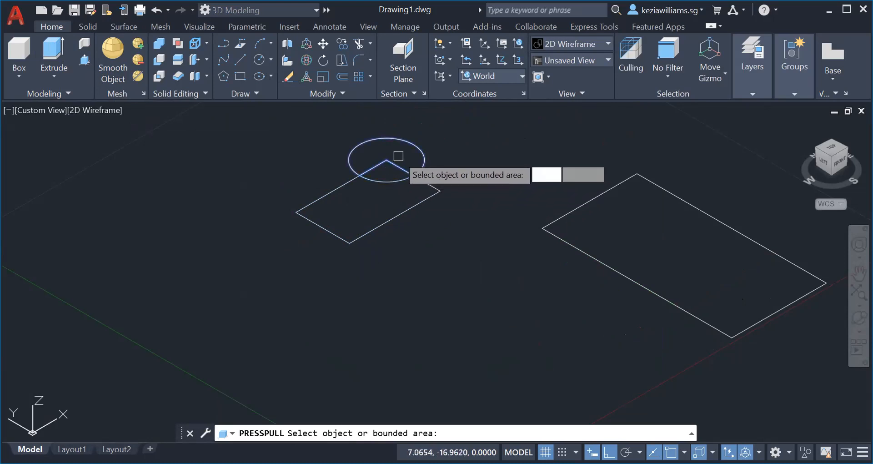
{"action": "left_click", "coordinate": [368, 207]}
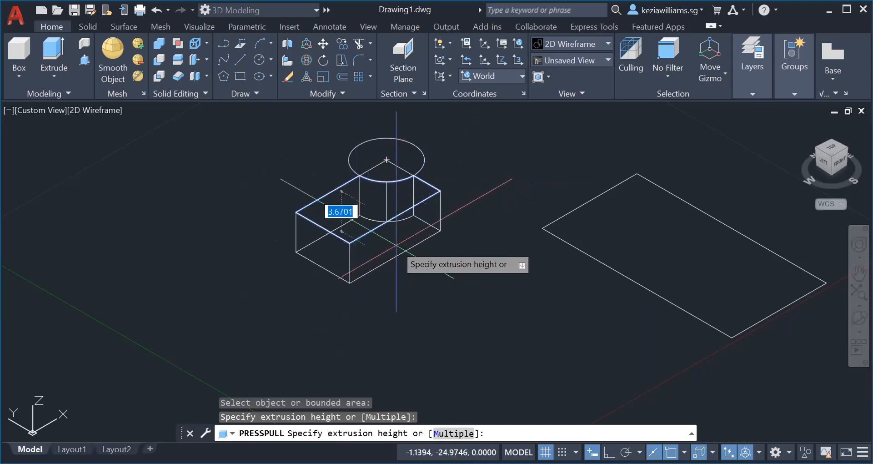
{"action": "key", "text": "Escape"}
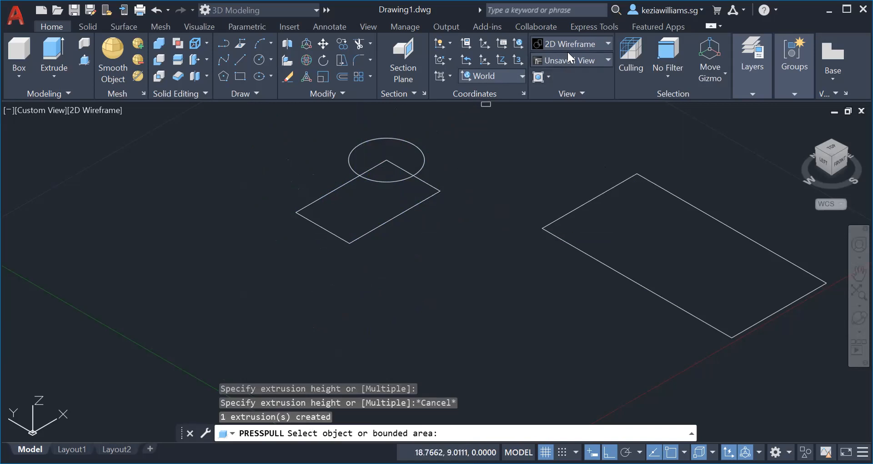
Step: Apply the Shades of Gray visual style
{"action": "left_click", "coordinate": [577, 42]}
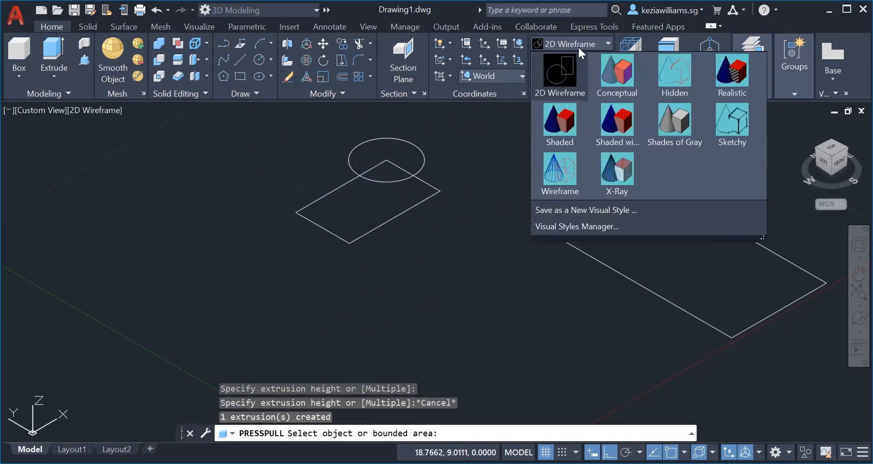
{"action": "left_click", "coordinate": [669, 120]}
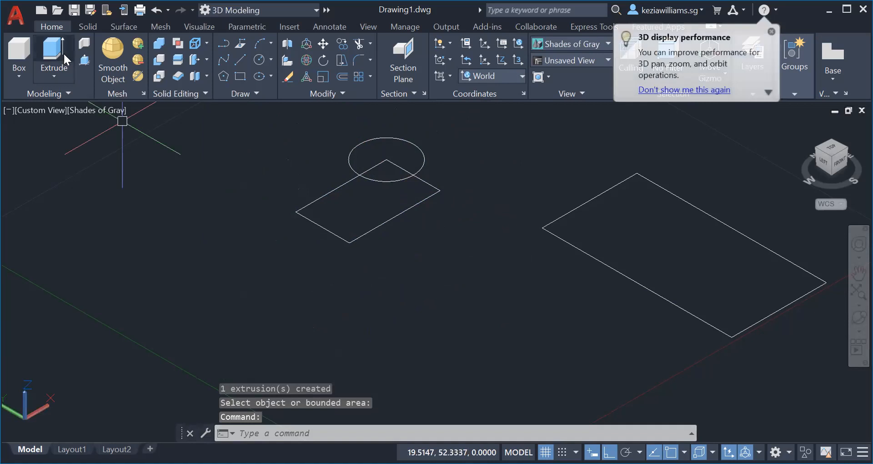
Step: Try press-pulling downward, one at a time, the rectangle area outside the circle, their overlap and the circle area outside the rectangle
{"action": "left_click", "coordinate": [84, 61]}
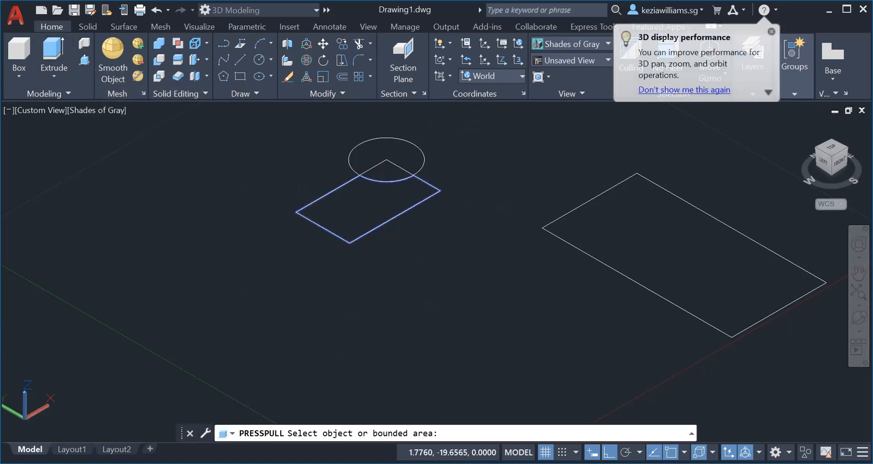
{"action": "left_click", "coordinate": [321, 218]}
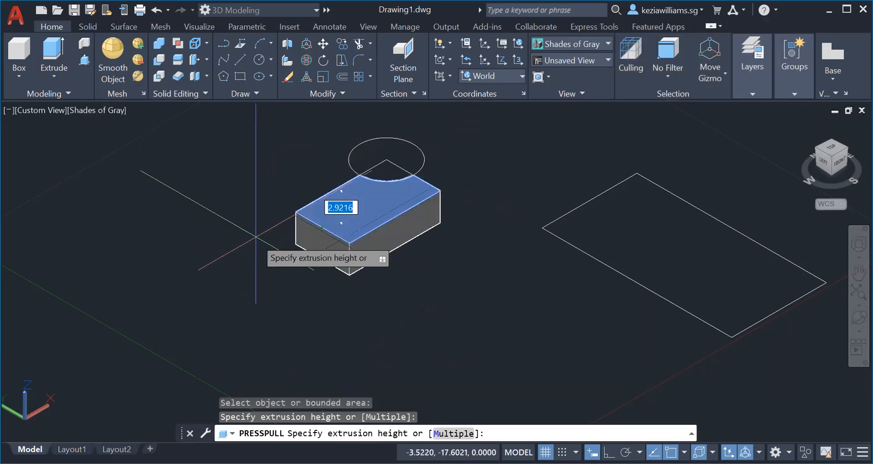
{"action": "key", "text": "Escape"}
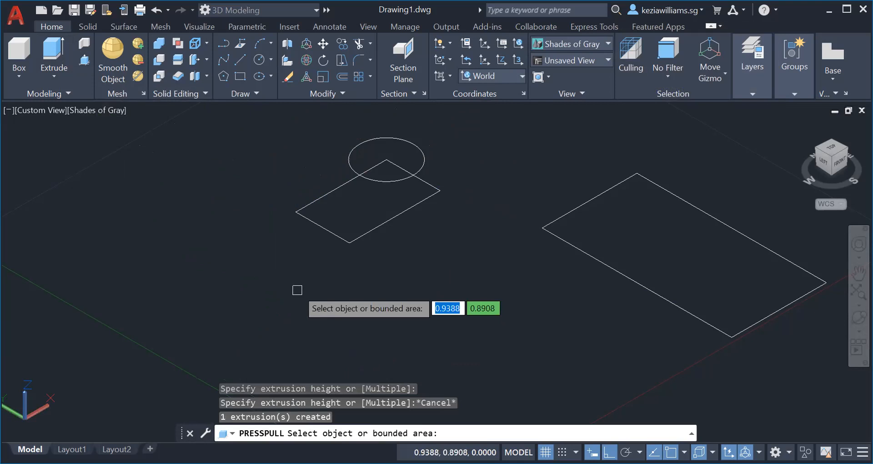
{"action": "left_click", "coordinate": [387, 169]}
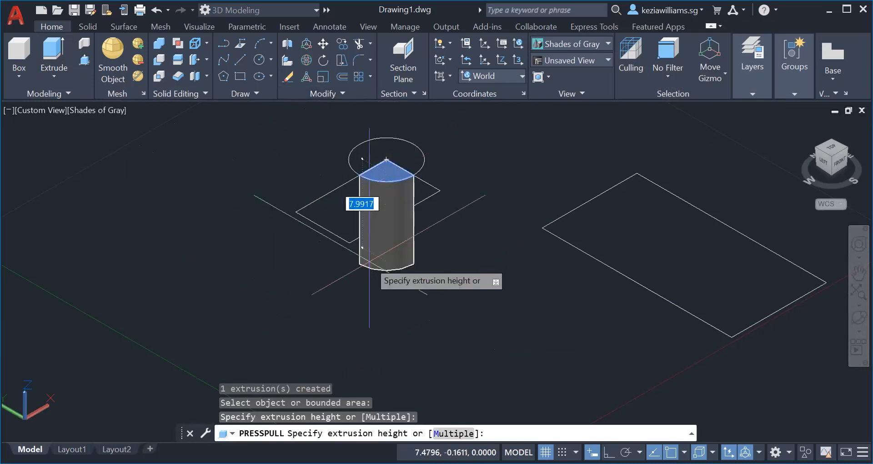
{"action": "key", "text": "Escape"}
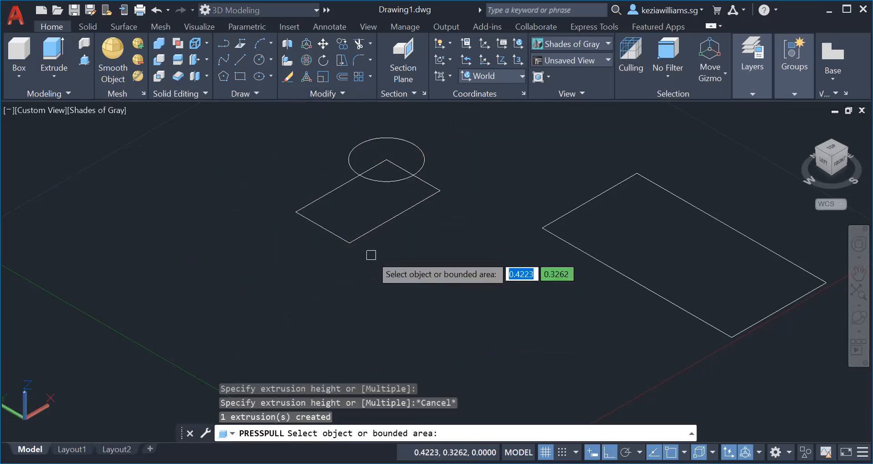
{"action": "left_click", "coordinate": [395, 159]}
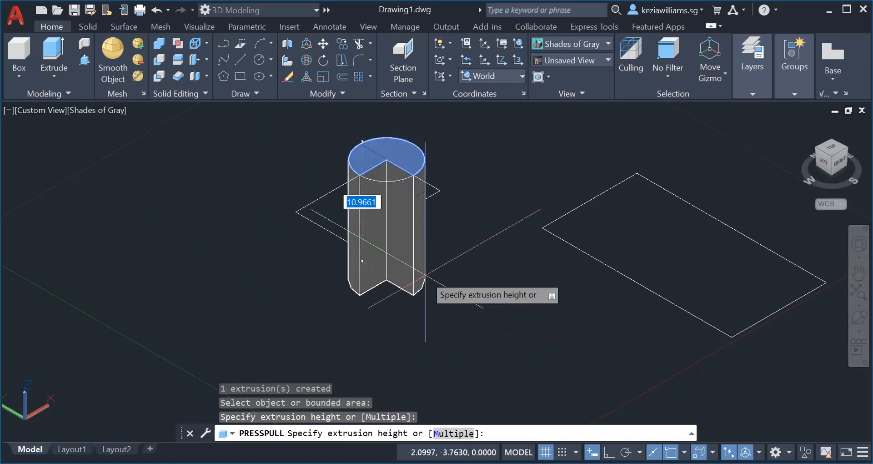
{"action": "key", "text": "Escape"}
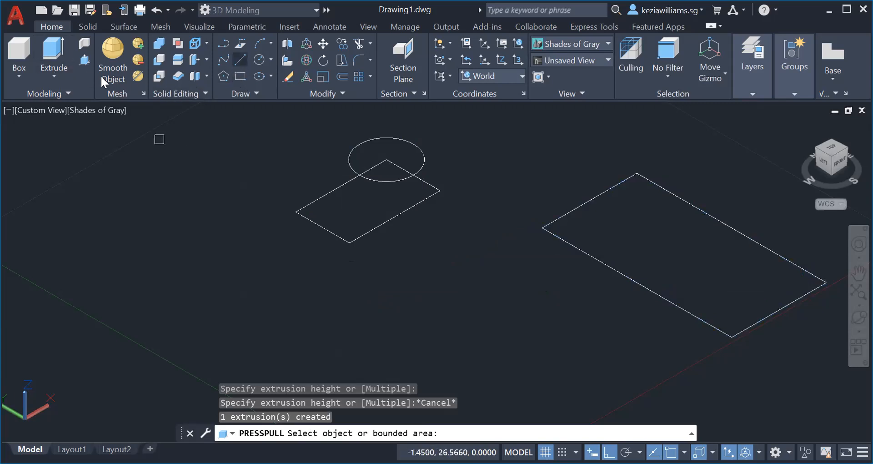
Step: Try to extrude two adjoining sides of the separate four-line outline upward
{"action": "left_click", "coordinate": [55, 54]}
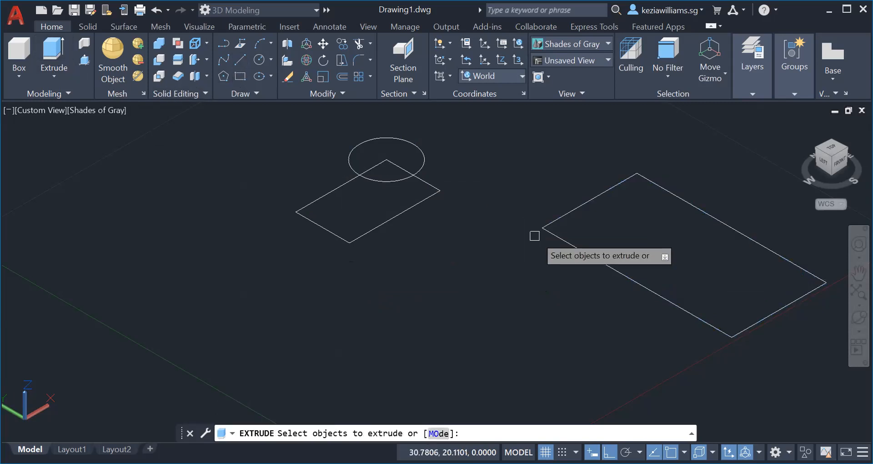
{"action": "left_click", "coordinate": [557, 240]}
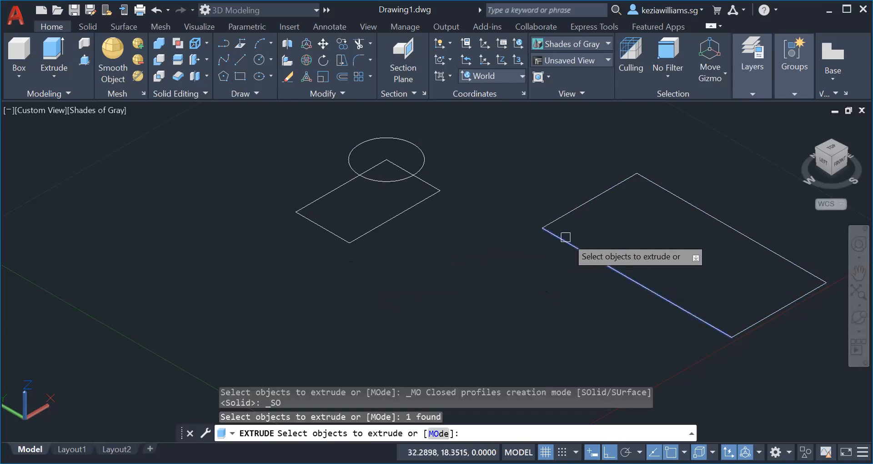
{"action": "left_click", "coordinate": [584, 236]}
{"action": "left_click", "coordinate": [570, 210]}
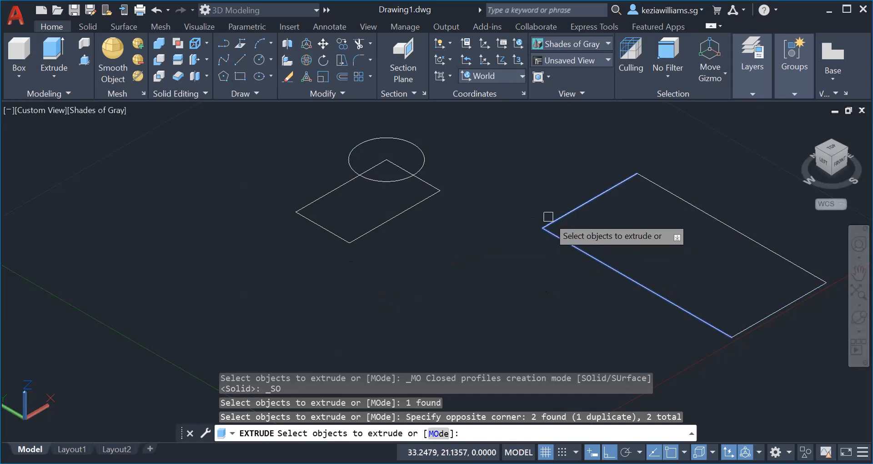
{"action": "key", "text": "Return"}
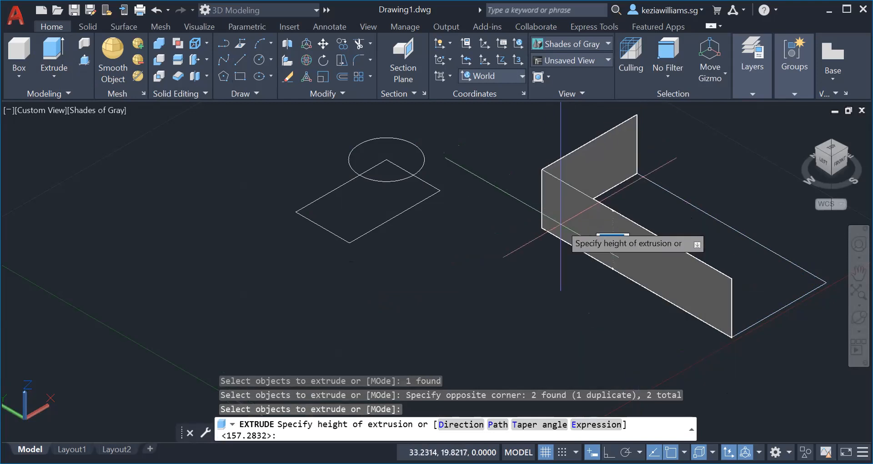
{"action": "key", "text": "Escape"}
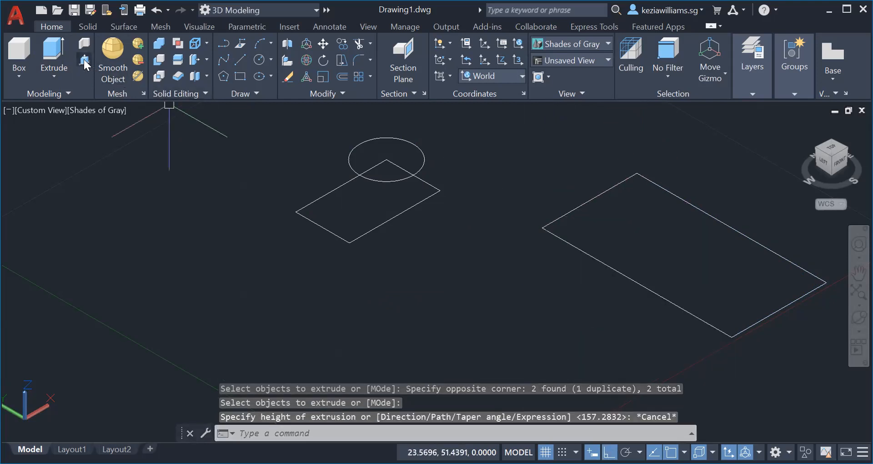
Step: Try press-pulling the interior of the separate four-line outline downward, and the whole small rectangle by picking its edge
{"action": "left_click", "coordinate": [85, 60]}
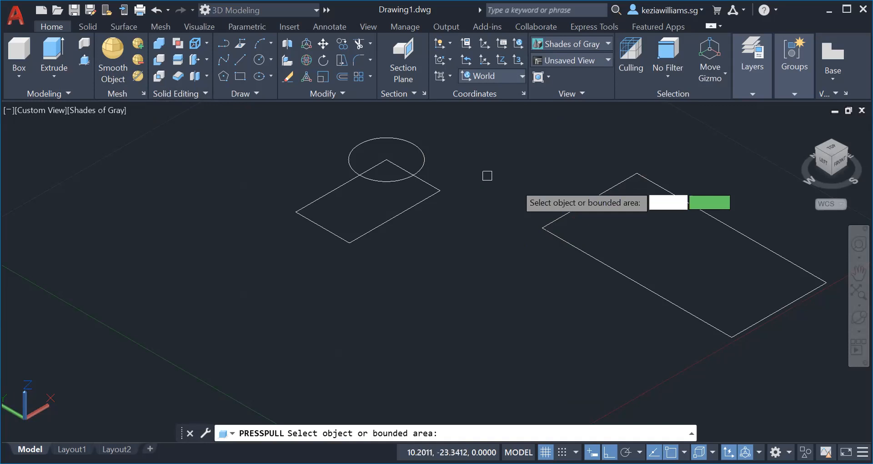
{"action": "left_click", "coordinate": [594, 219]}
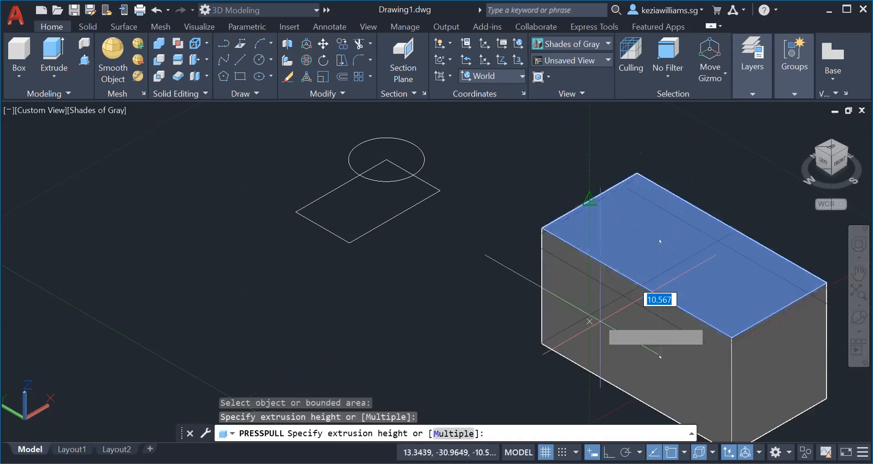
{"action": "key", "text": "Escape"}
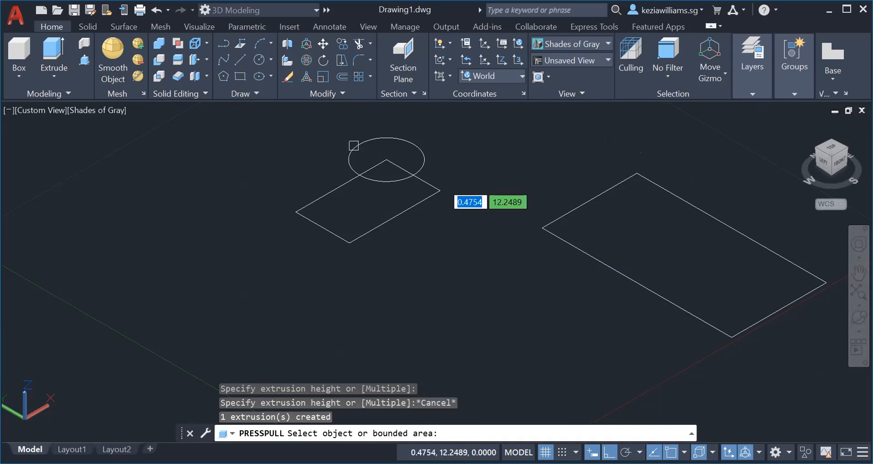
{"action": "left_click", "coordinate": [415, 201]}
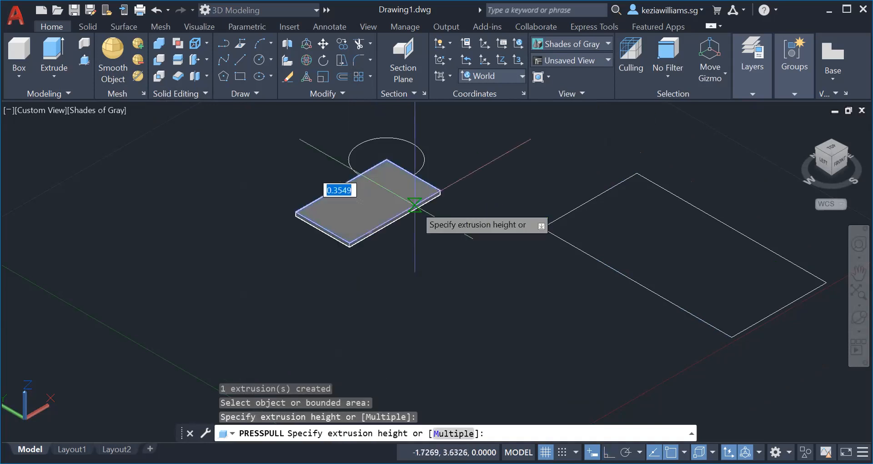
{"action": "key", "text": "Escape"}
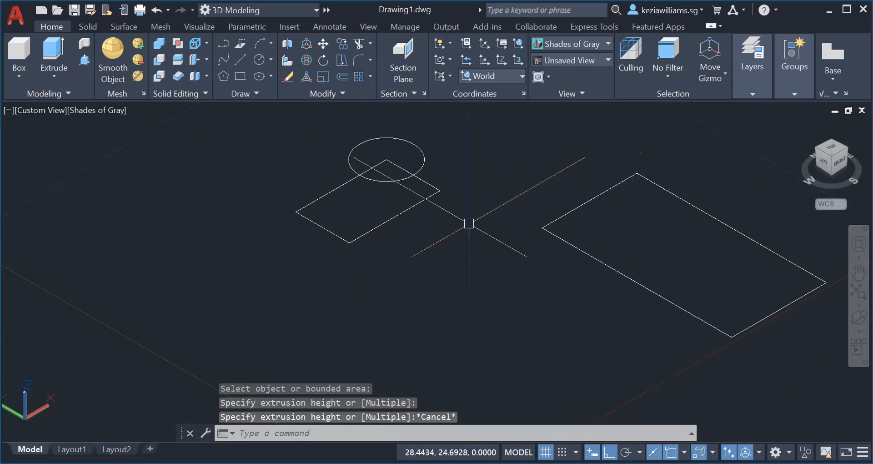
Step: Press-pull the small rectangle's area outside the circle 10 units downward, and the separate four-line outline downward to form a flatter box
{"action": "left_click", "coordinate": [84, 59]}
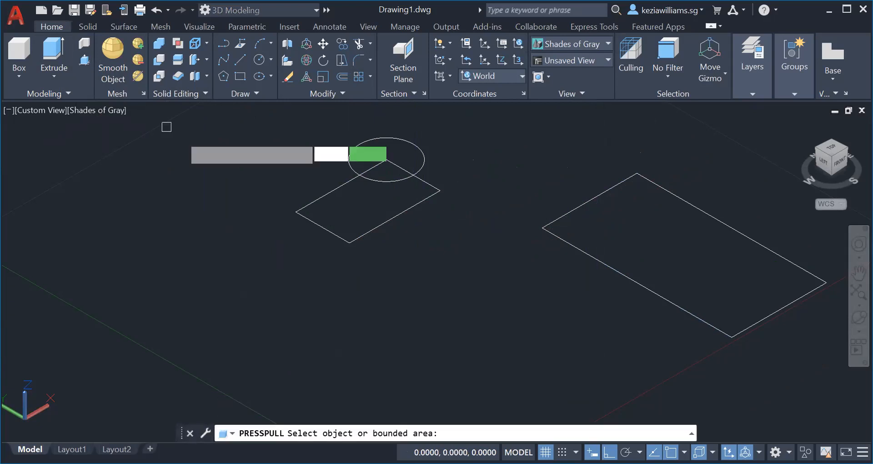
{"action": "left_click", "coordinate": [312, 213]}
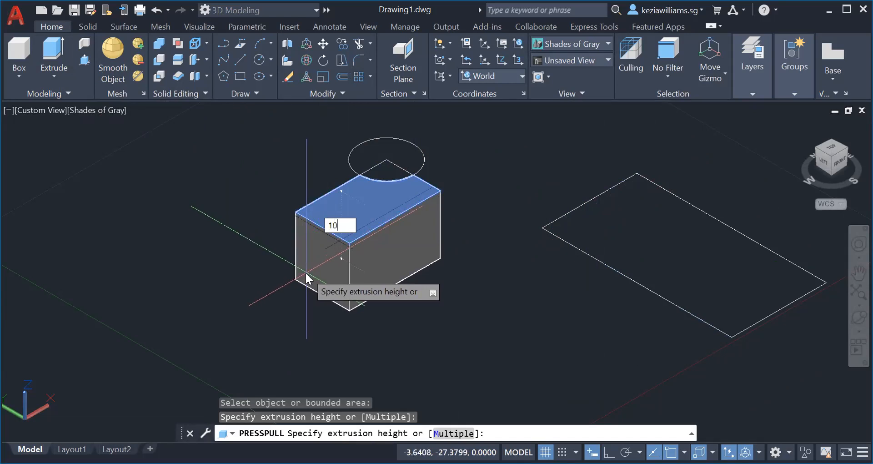
{"action": "key", "text": "Return"}
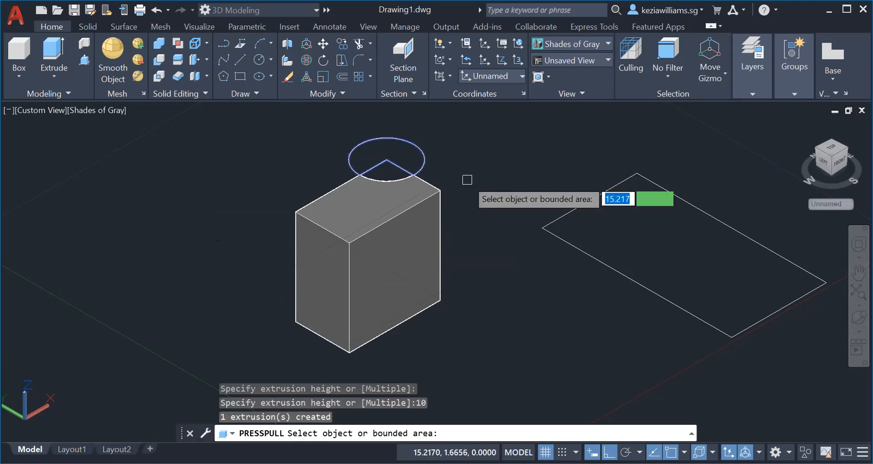
{"action": "left_click", "coordinate": [643, 220]}
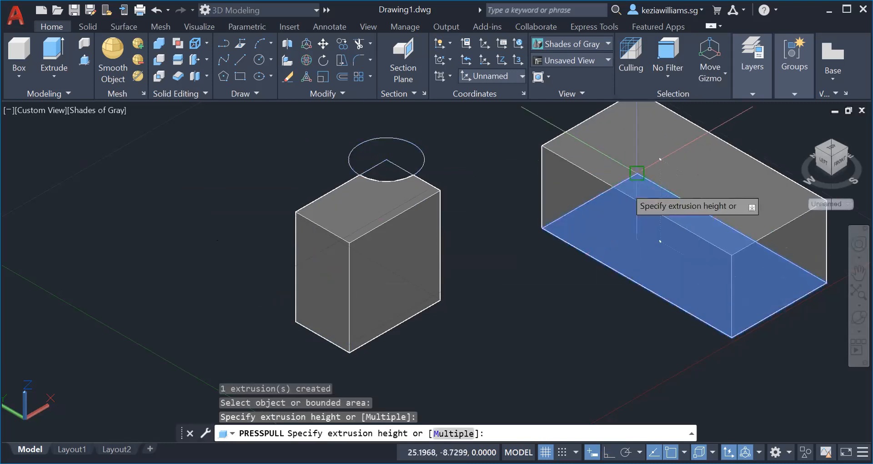
{"action": "left_click", "coordinate": [565, 306]}
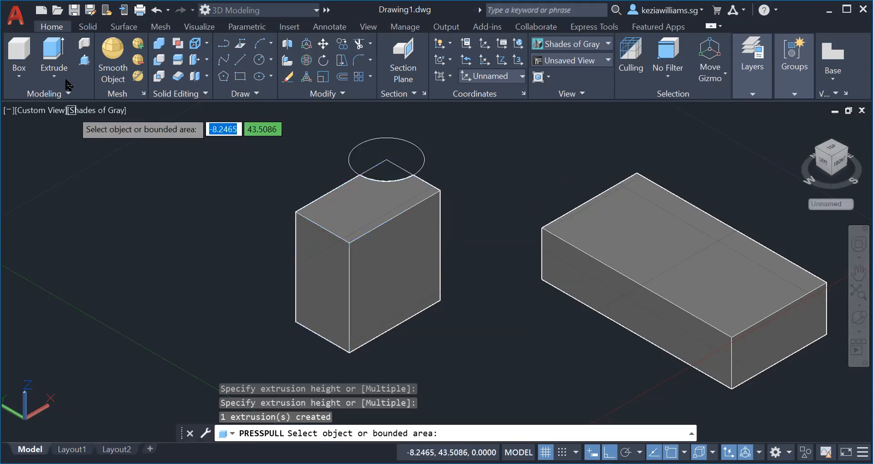
Step: Press-pull the taller solid's narrow end face 2 units inward and again 6 units outward
{"action": "left_click", "coordinate": [313, 269]}
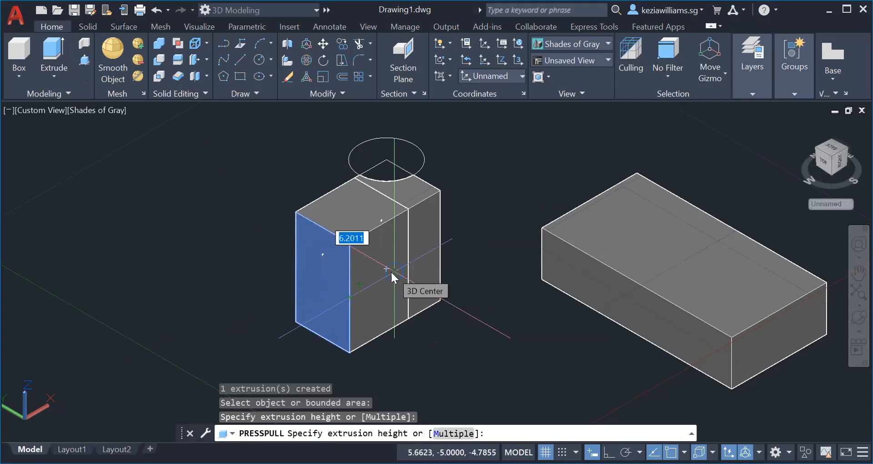
{"action": "type", "text": "2"}
{"action": "key", "text": "Return"}
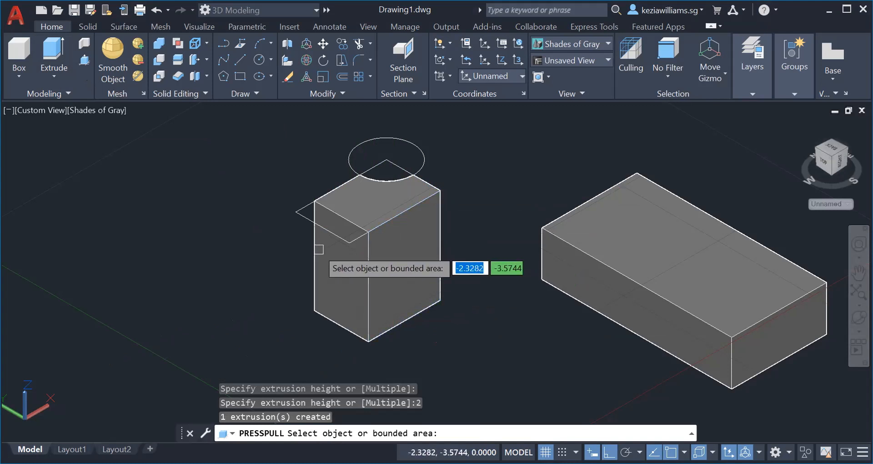
{"action": "left_click", "coordinate": [341, 270]}
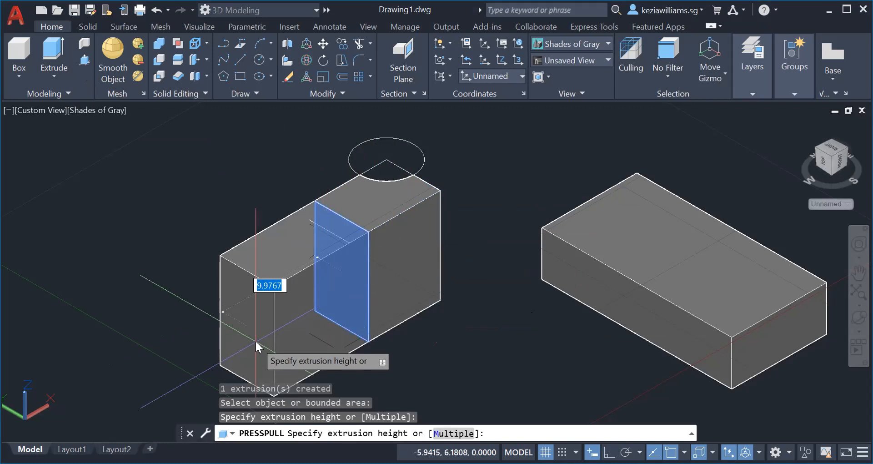
{"action": "type", "text": "6"}
{"action": "key", "text": "Return"}
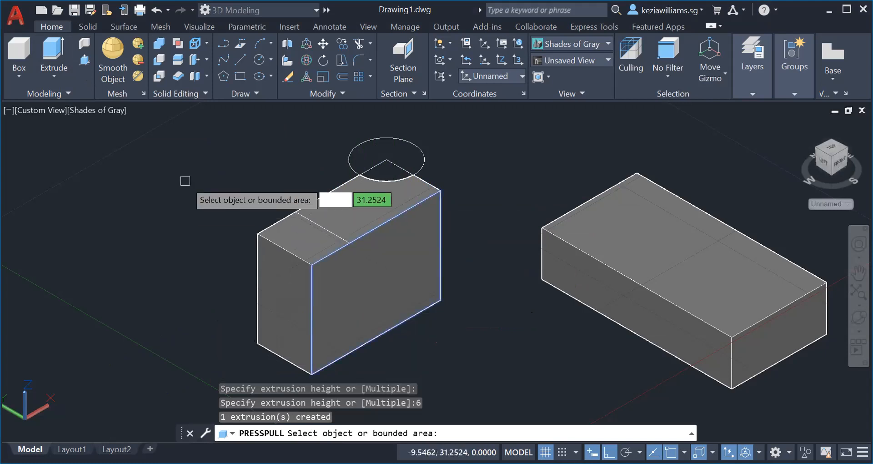
Step: Press-pull the taller solid's long side face and narrow end face together 5 units outward using the Multiple option
{"action": "left_click", "coordinate": [321, 283]}
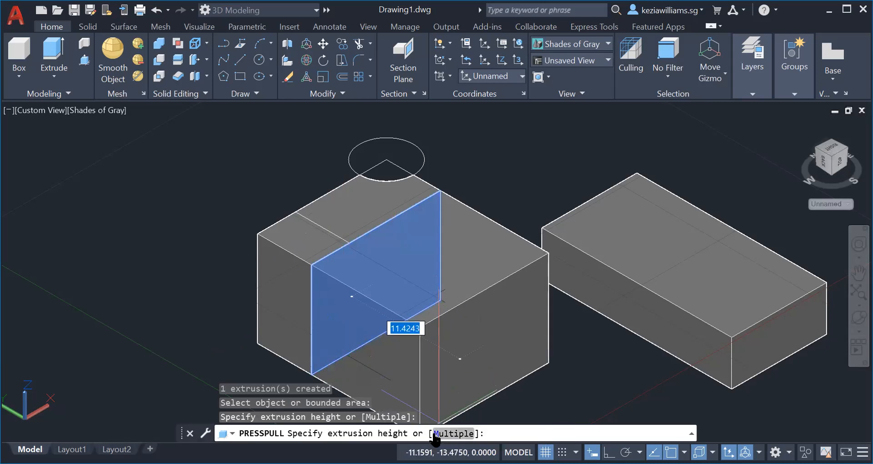
{"action": "left_click", "coordinate": [454, 433]}
{"action": "left_click", "coordinate": [282, 309]}
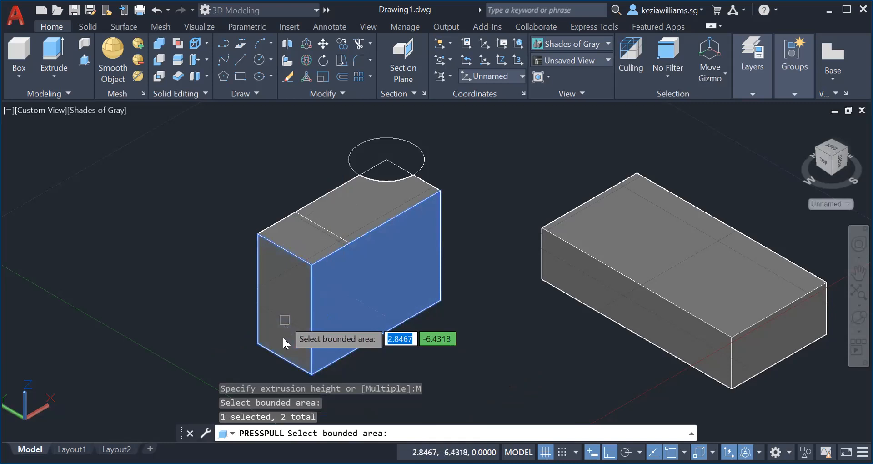
{"action": "key", "text": "Return"}
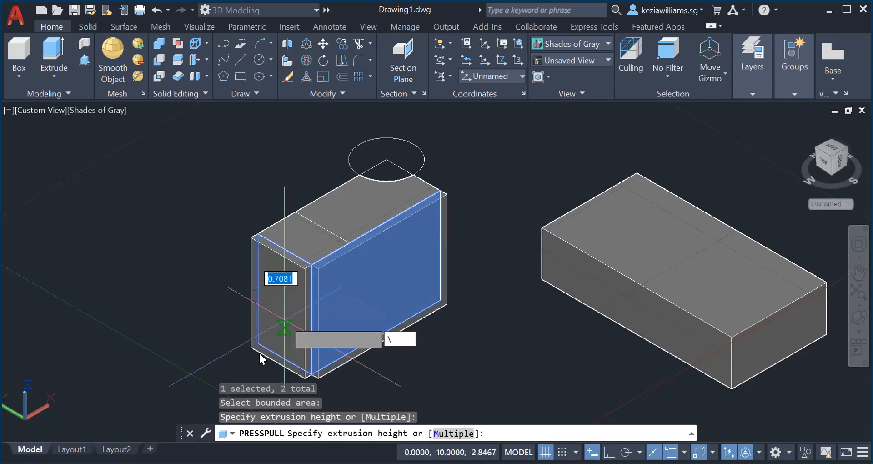
{"action": "type", "text": "\\5"}
{"action": "key", "text": "Return"}
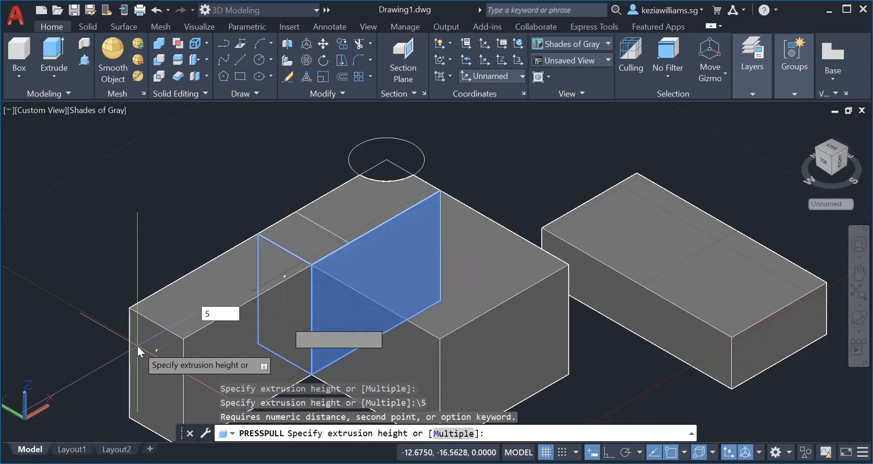
{"action": "key", "text": "Return"}
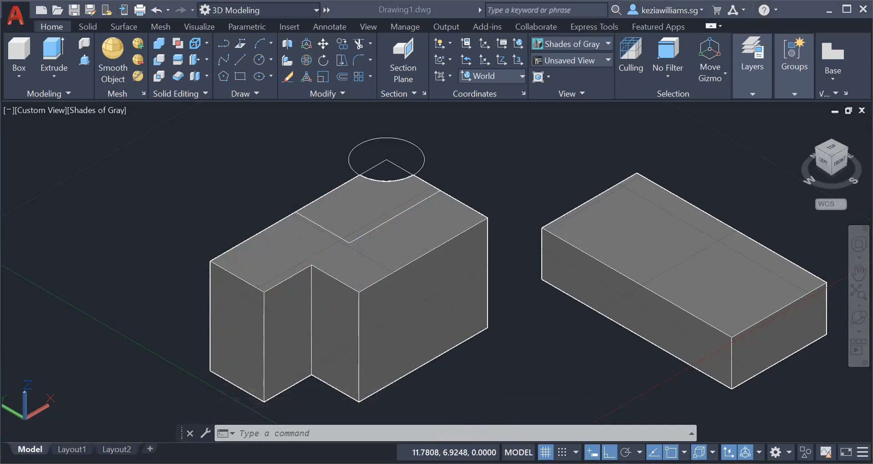
Step: Draw a circle of radius 2 at the centre of the flatter box's long side face
{"action": "left_click", "coordinate": [686, 136]}
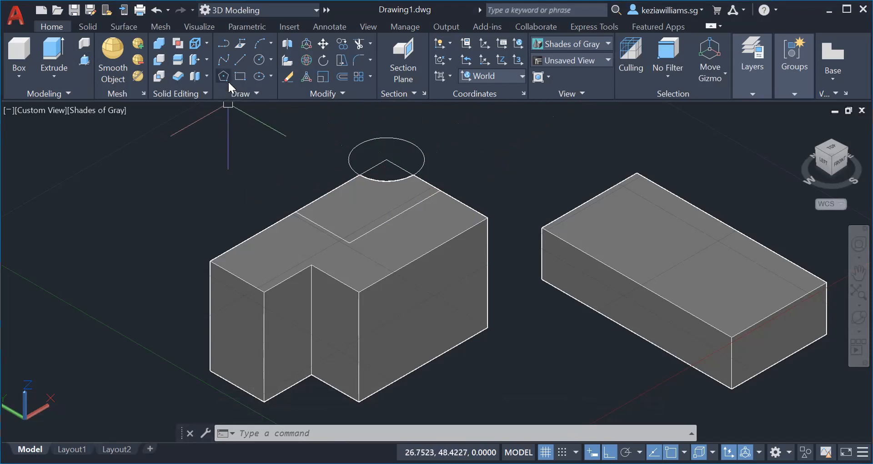
{"action": "left_click", "coordinate": [259, 61]}
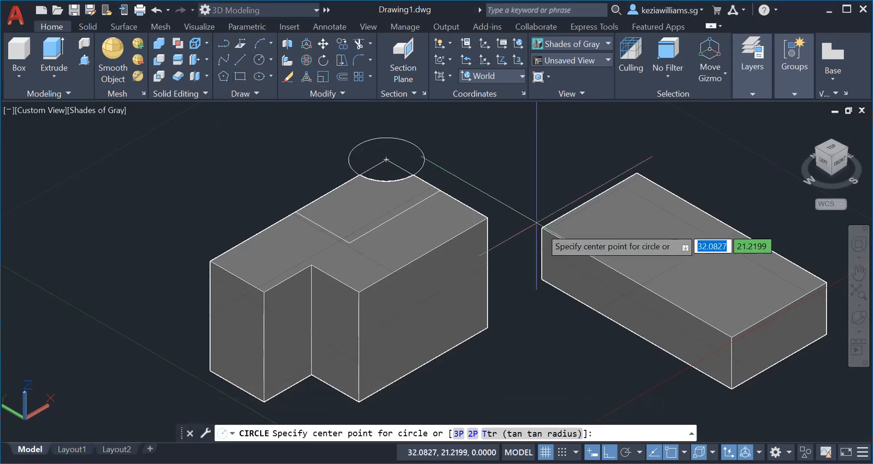
{"action": "left_click", "coordinate": [636, 309]}
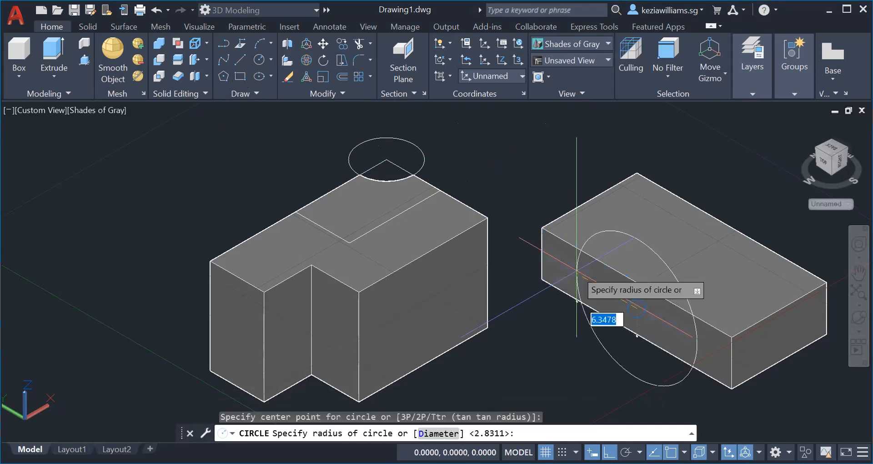
{"action": "left_click", "coordinate": [627, 294]}
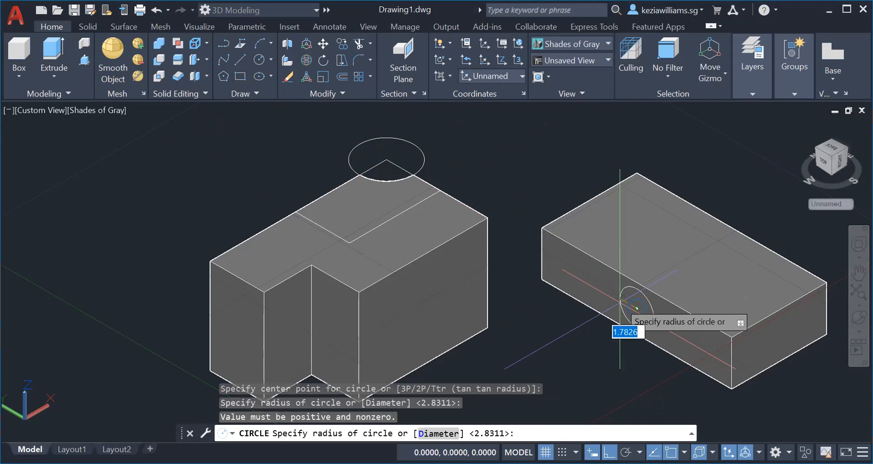
{"action": "left_click", "coordinate": [637, 308]}
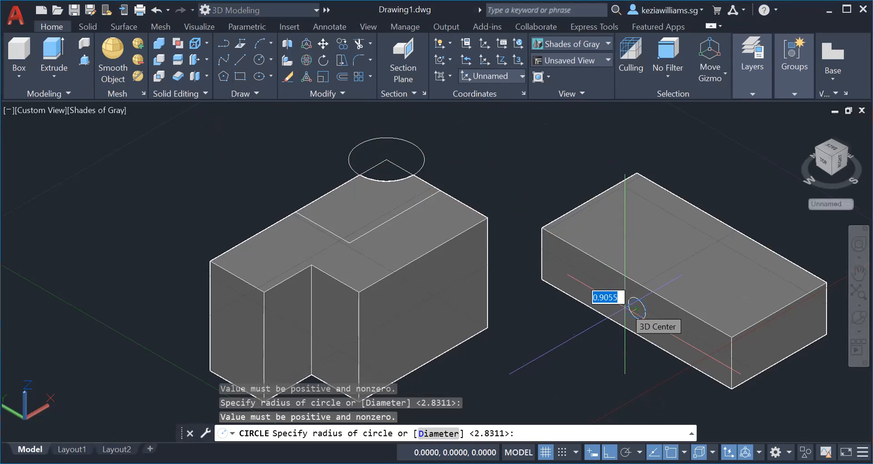
{"action": "type", "text": "2"}
{"action": "key", "text": "Return"}
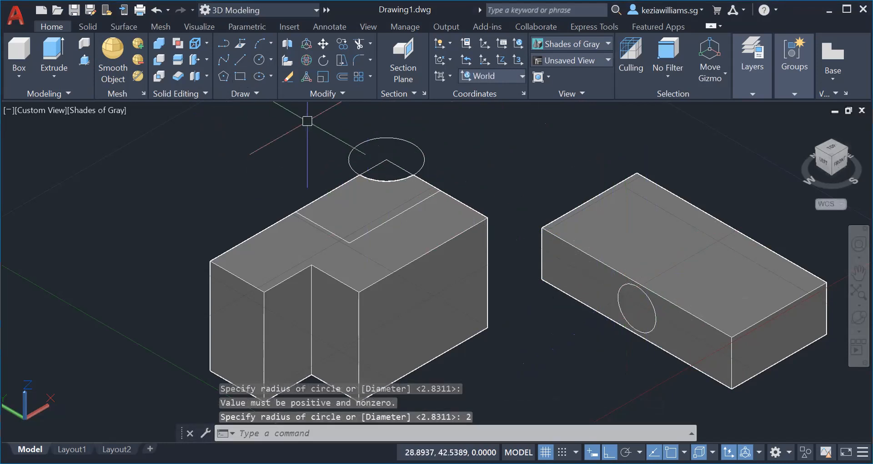
Step: Draw a rectangle on the flatter box's short end face, from near the face centre to its bottom edge
{"action": "left_click", "coordinate": [238, 78]}
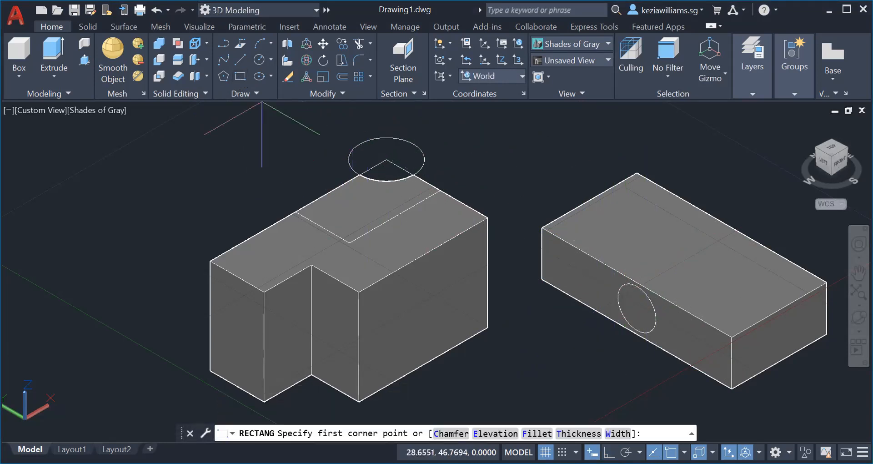
{"action": "left_click", "coordinate": [780, 338]}
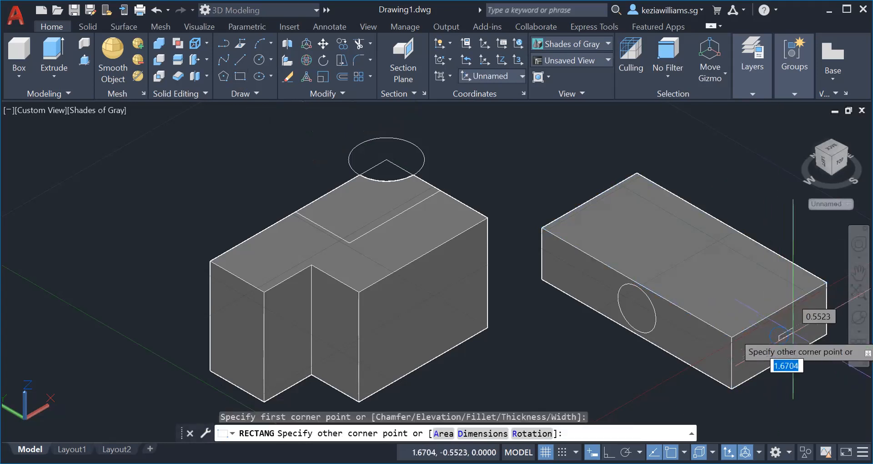
{"action": "left_click", "coordinate": [813, 342]}
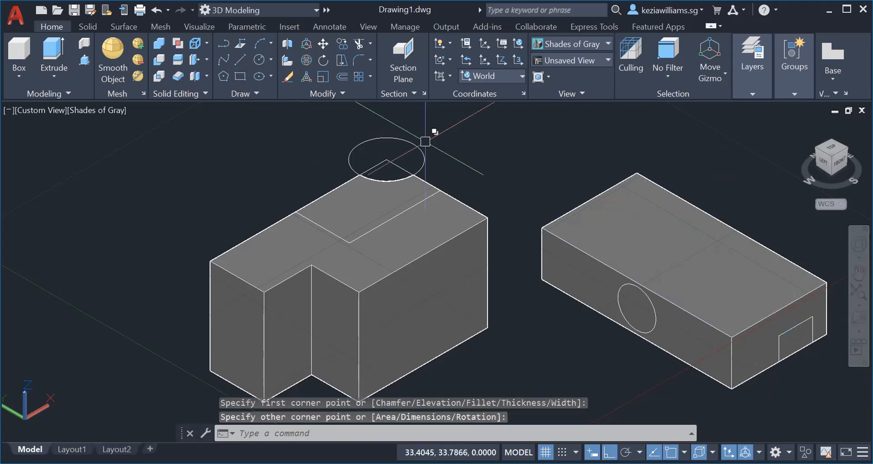
Step: Press-pull the circle on the flatter box's long side face 5 units outward into a cylinder
{"action": "left_click", "coordinate": [82, 59]}
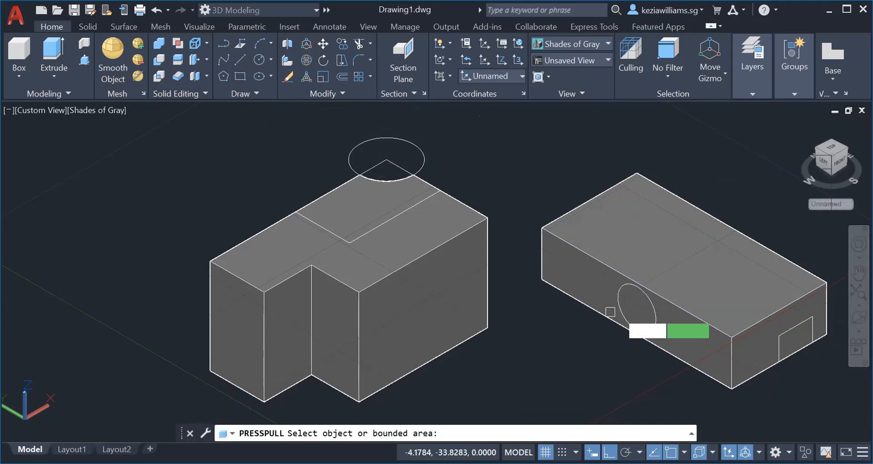
{"action": "left_click", "coordinate": [631, 314]}
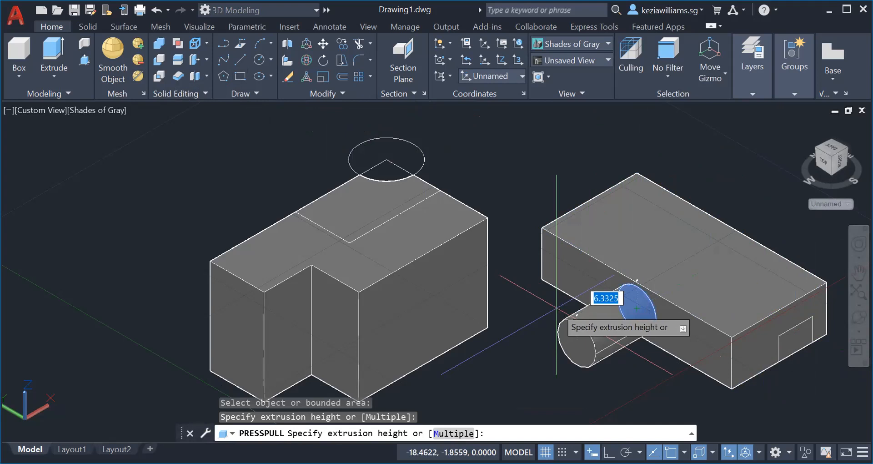
{"action": "type", "text": "5"}
{"action": "key", "text": "Return"}
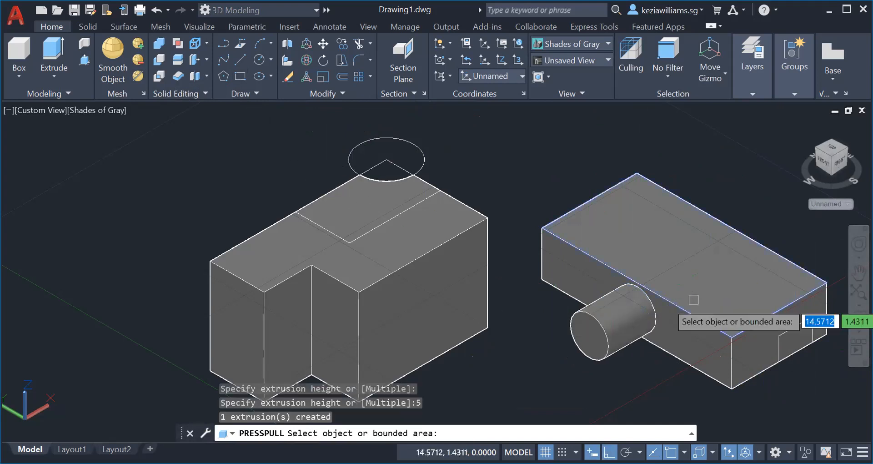
Step: Press-pull the rectangle on the flatter box's short end face 4 units outward and finish the command
{"action": "left_click", "coordinate": [796, 341]}
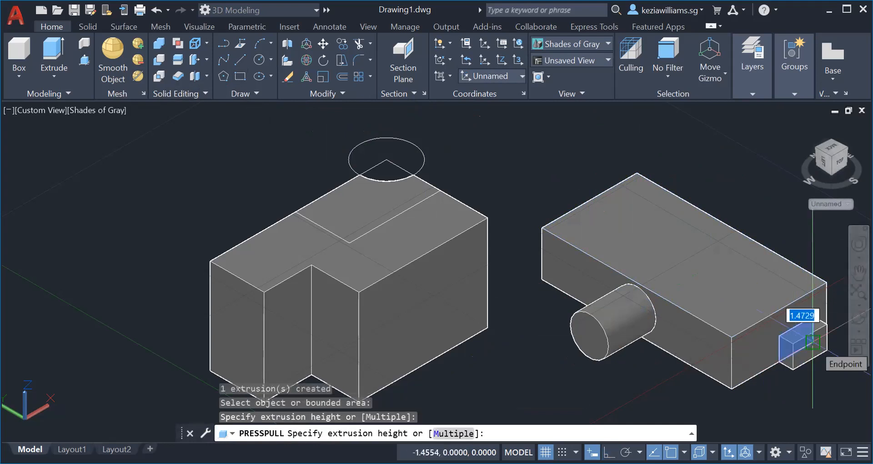
{"action": "type", "text": "4"}
{"action": "key", "text": "Return"}
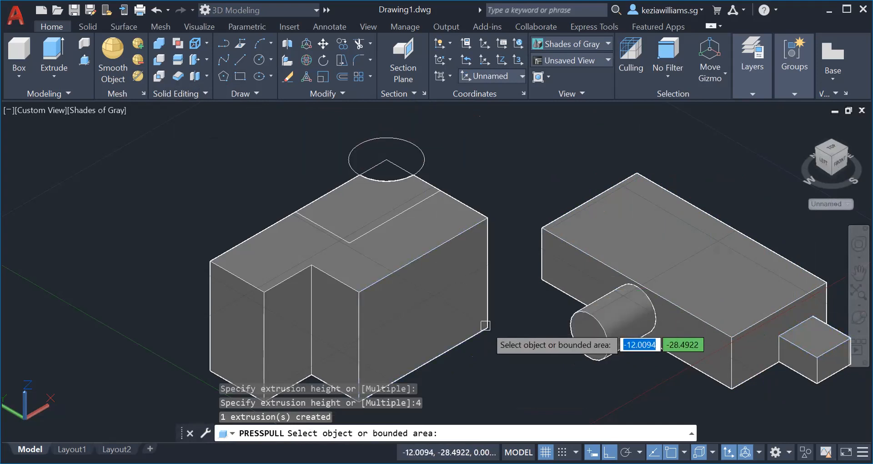
{"action": "key", "text": "Return"}
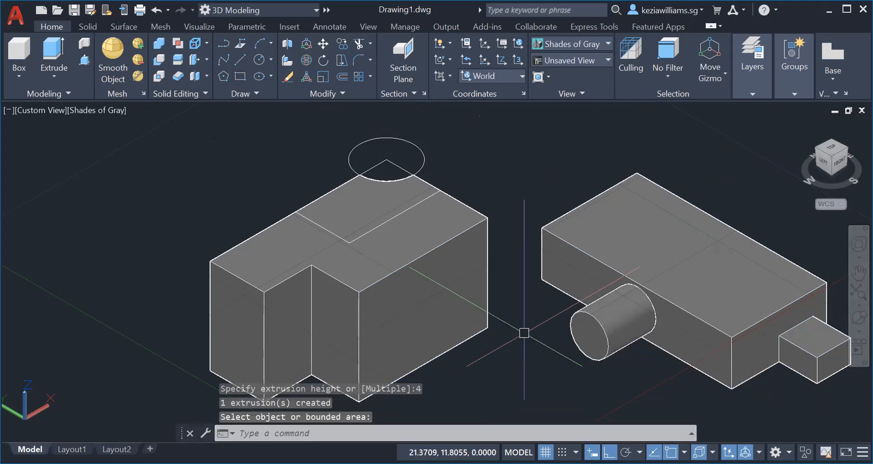
Step: Press-pull the cylinder's end face and the small block's outer end and top faces together 5 units outward, using the Multiple option
{"action": "left_click", "coordinate": [84, 62]}
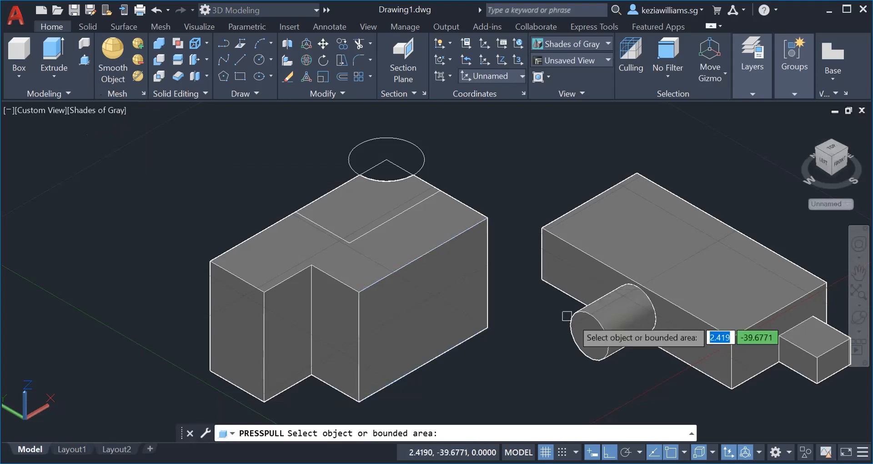
{"action": "left_click", "coordinate": [589, 335]}
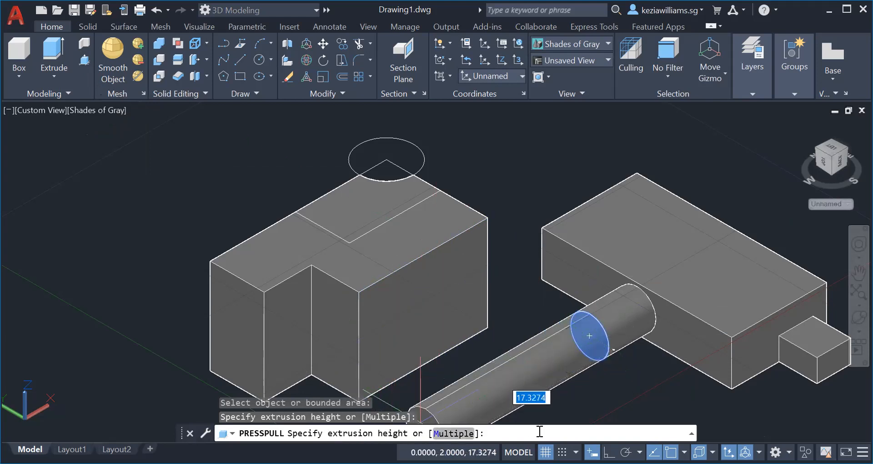
{"action": "type", "text": "M"}
{"action": "key", "text": "Return"}
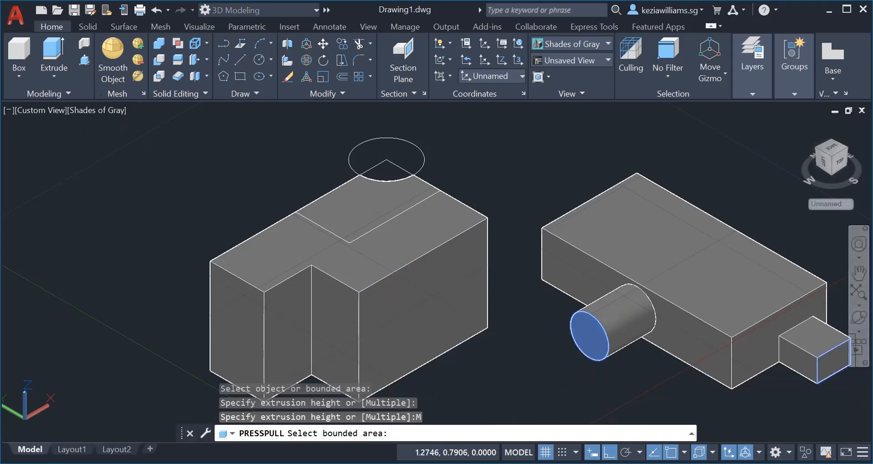
{"action": "left_click", "coordinate": [821, 355]}
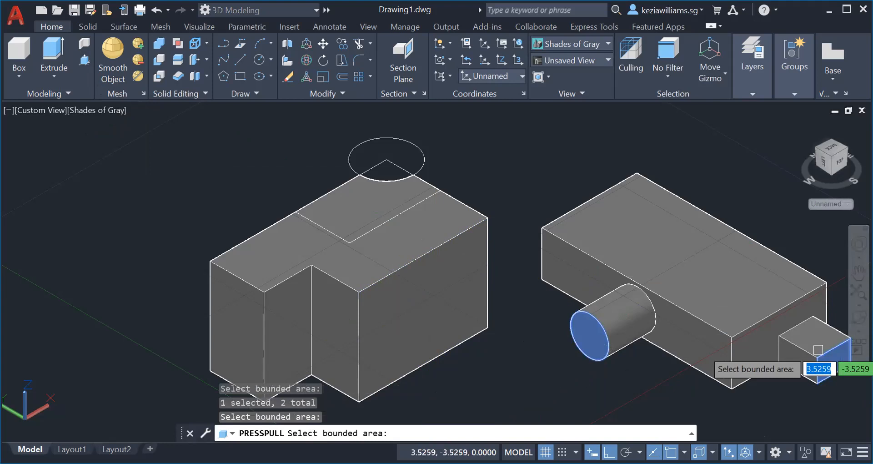
{"action": "left_click", "coordinate": [814, 336]}
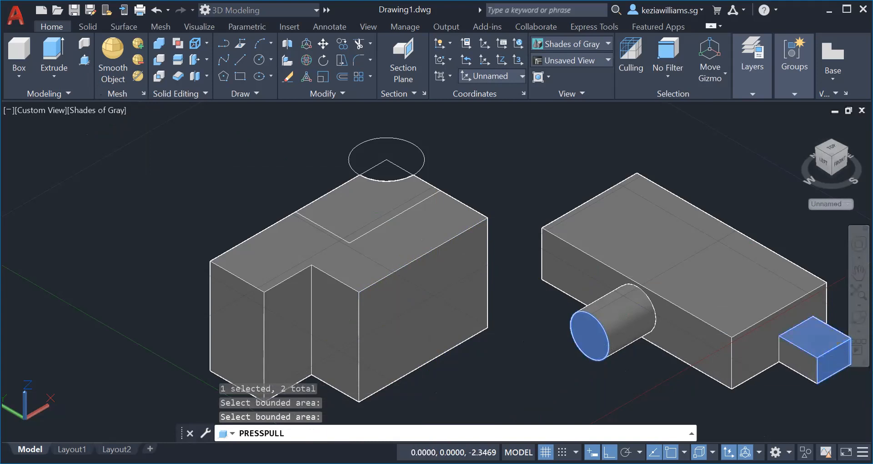
{"action": "left_click", "coordinate": [813, 343]}
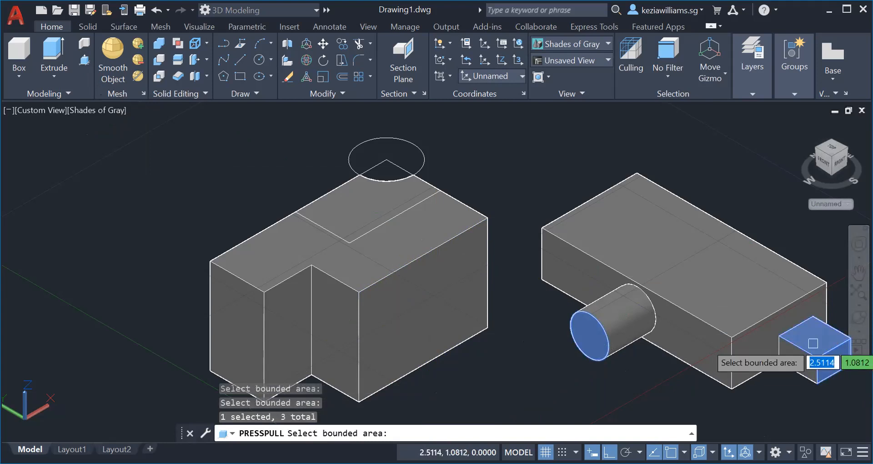
{"action": "key", "text": "Return"}
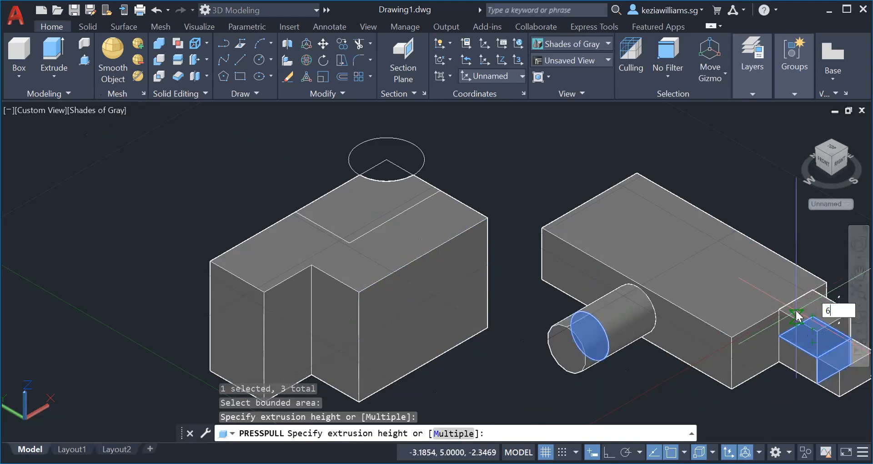
{"action": "key", "text": "BackSpace"}
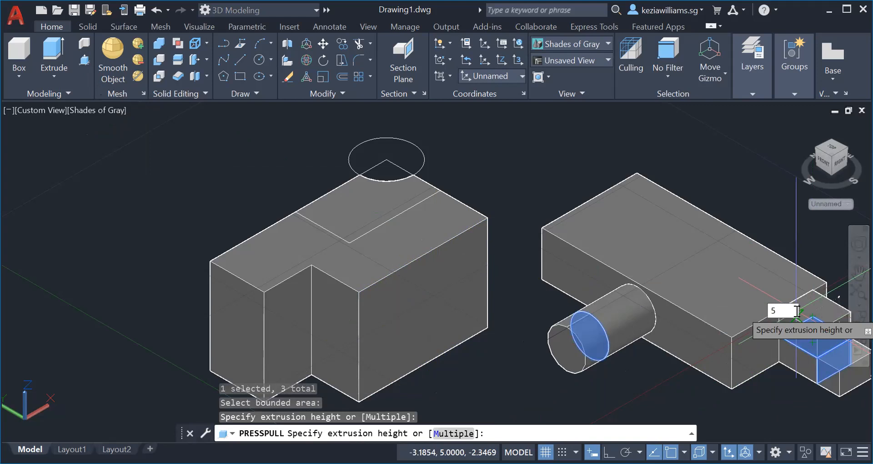
{"action": "key", "text": "Return"}
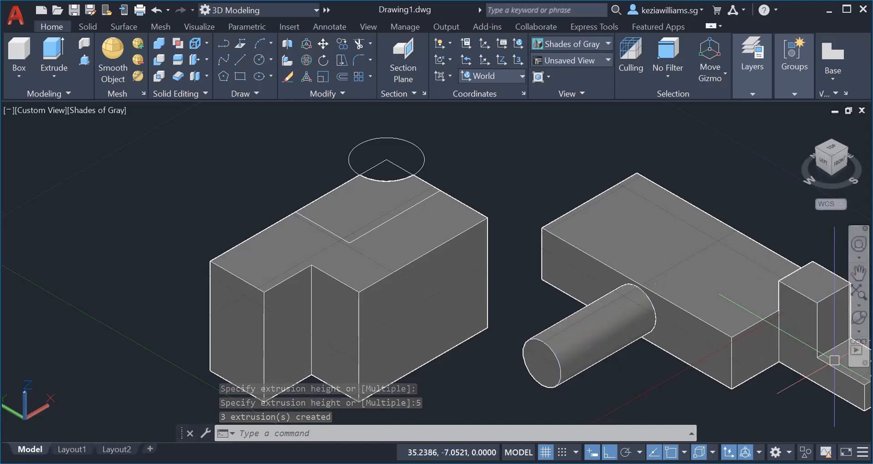
Step: Press-pull the cylinder's end face and the stepped block's outer end and uppermost faces together 5 units inward, using the Multiple option
{"action": "middle_click_drag", "start_coordinate": [510, 352], "coordinate": [392, 318]}
{"action": "scroll", "coordinate": [388, 331], "scroll_direction": "up", "scroll_amount": 3}
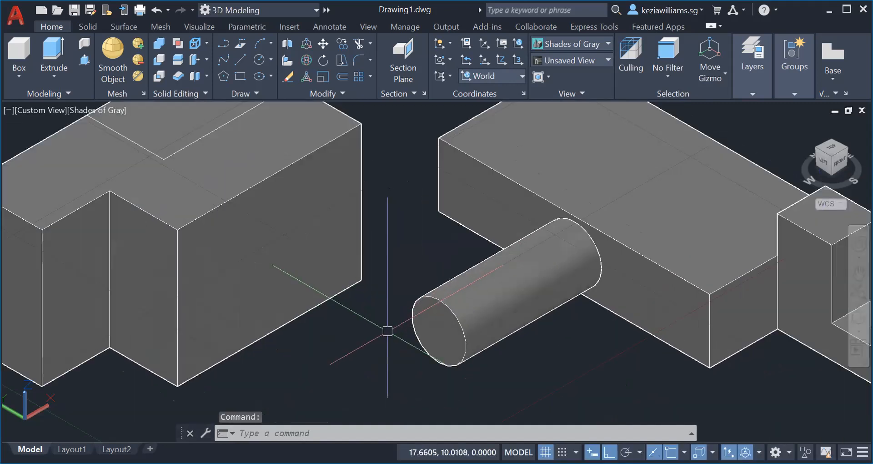
{"action": "scroll", "coordinate": [388, 331], "scroll_direction": "down", "scroll_amount": 2}
{"action": "scroll", "coordinate": [387, 331], "scroll_direction": "down", "scroll_amount": 2}
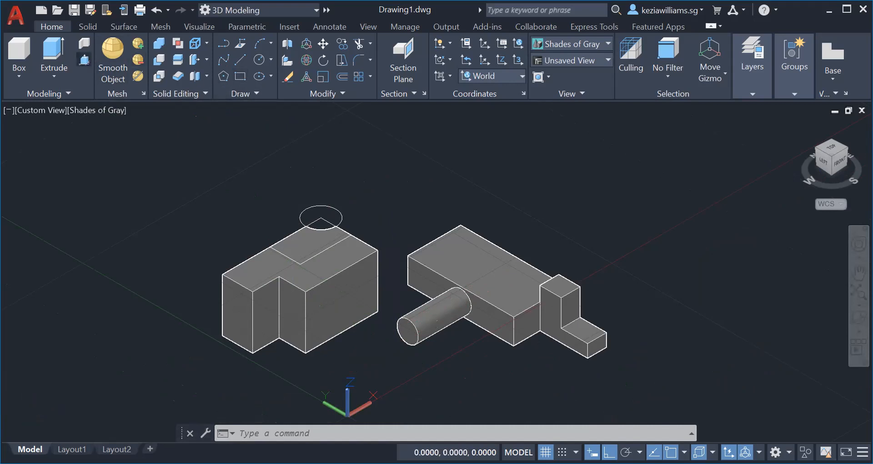
{"action": "left_click", "coordinate": [84, 60]}
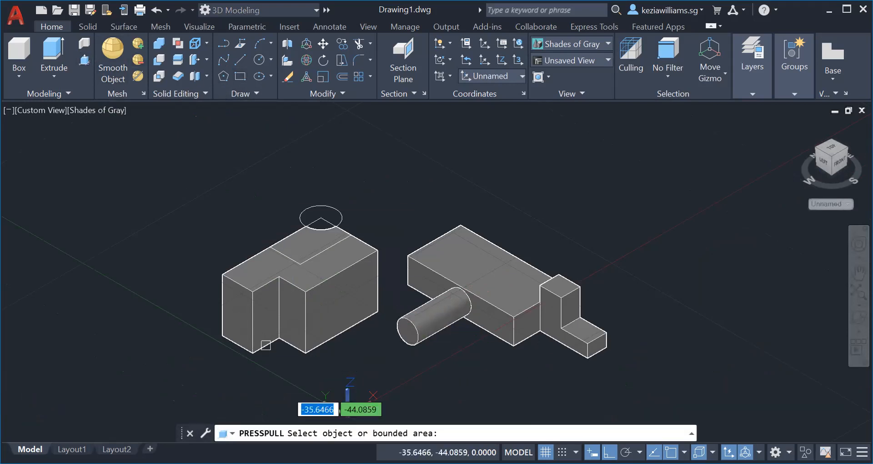
{"action": "left_click", "coordinate": [407, 329]}
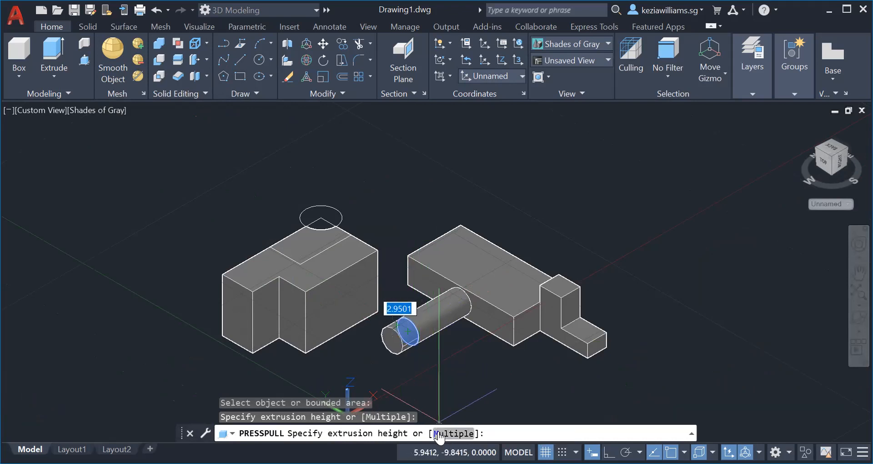
{"action": "type", "text": "M"}
{"action": "key", "text": "Return"}
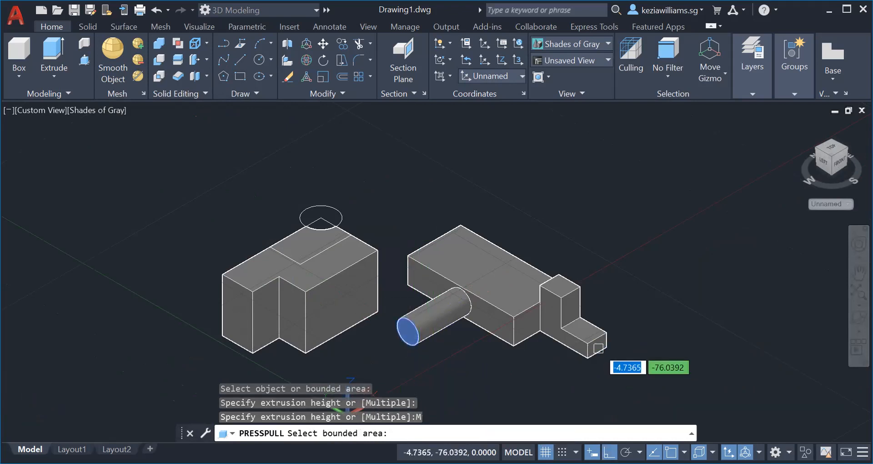
{"action": "left_click", "coordinate": [598, 344]}
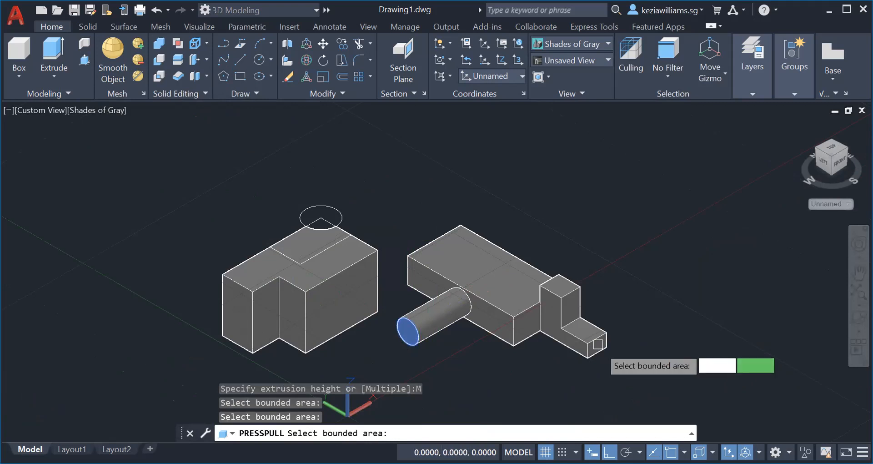
{"action": "scroll", "coordinate": [597, 344], "scroll_direction": "up", "scroll_amount": 5}
{"action": "left_click", "coordinate": [585, 335]}
{"action": "middle_click_drag", "start_coordinate": [551, 283], "coordinate": [612, 354]}
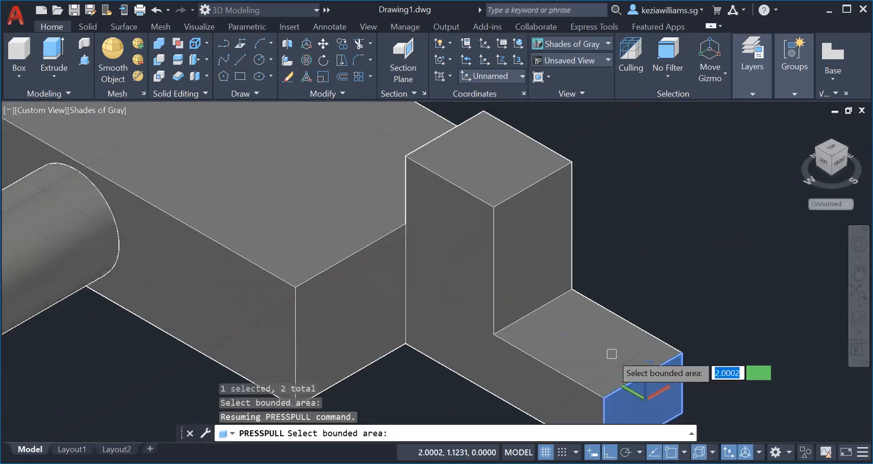
{"action": "left_click", "coordinate": [473, 174]}
{"action": "scroll", "coordinate": [680, 182], "scroll_direction": "down", "scroll_amount": 6}
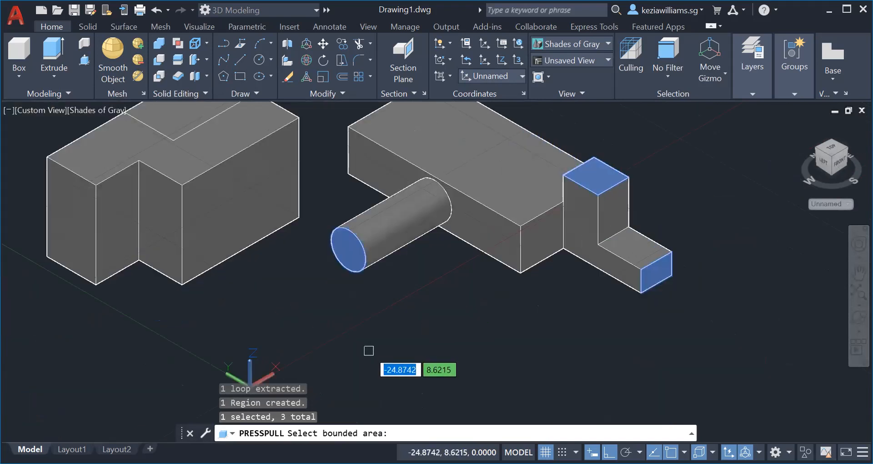
{"action": "key", "text": "Return"}
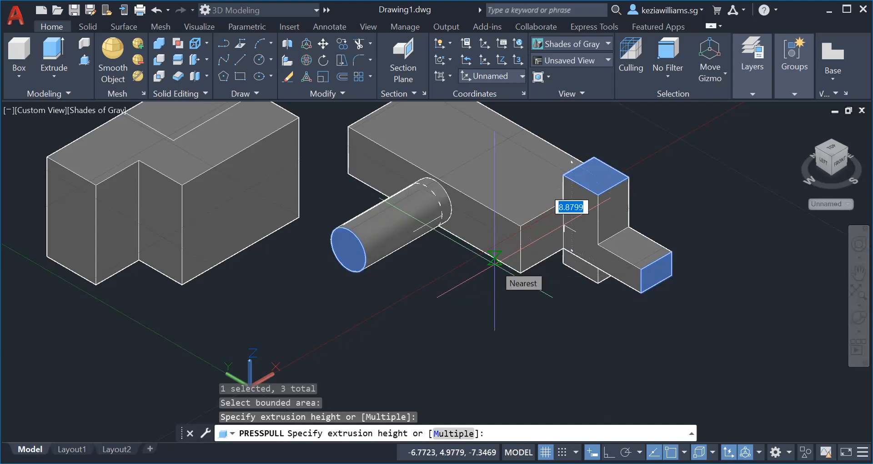
{"action": "type", "text": "5"}
{"action": "key", "text": "Return"}
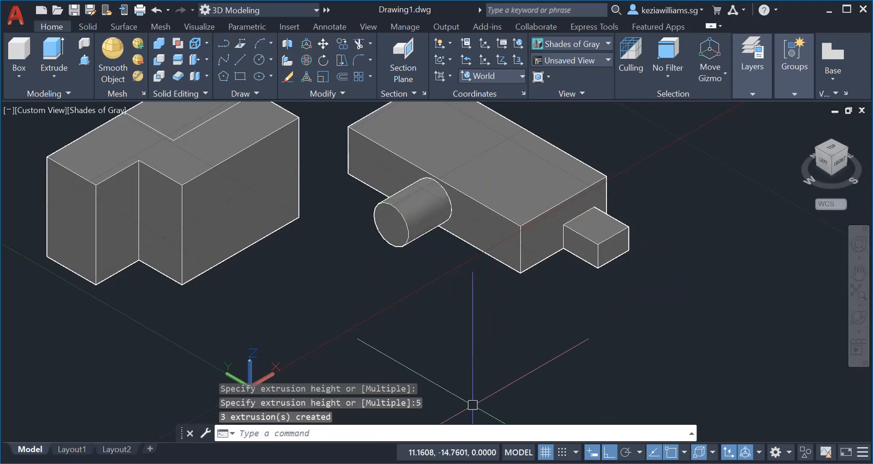
Step: Draw a circle of radius 2 at the centre of the flatter box's top face
{"action": "middle_click_drag", "start_coordinate": [437, 378], "coordinate": [506, 417]}
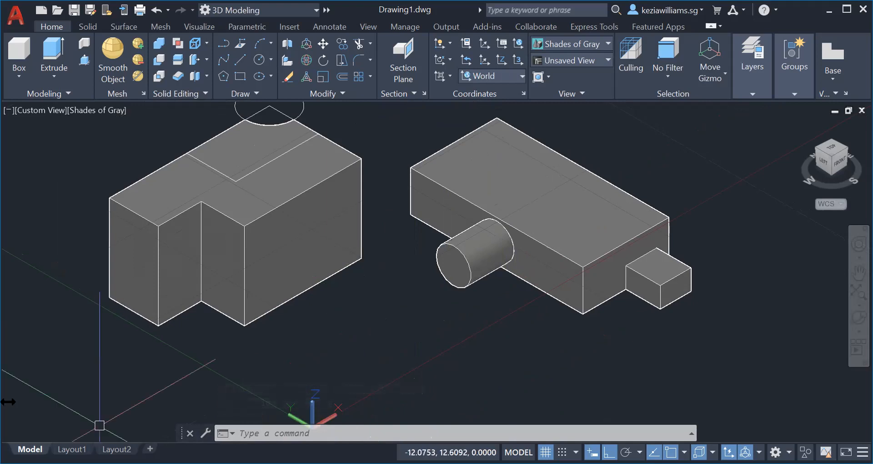
{"action": "left_click", "coordinate": [258, 59]}
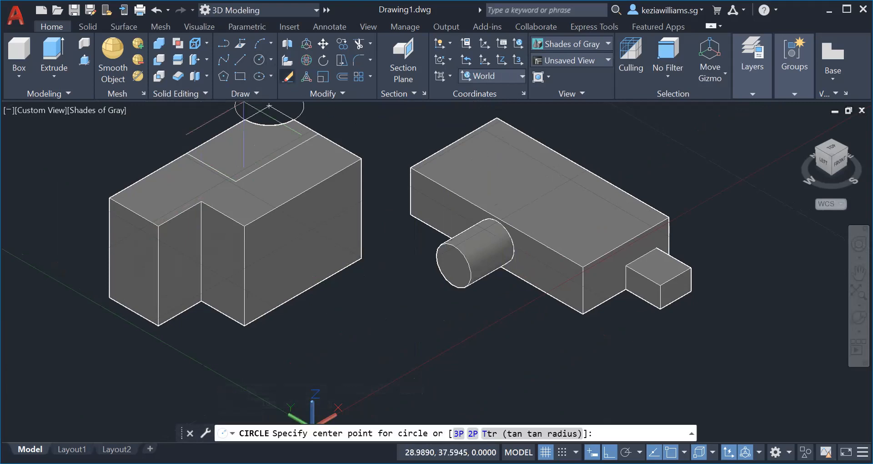
{"action": "left_click", "coordinate": [540, 193]}
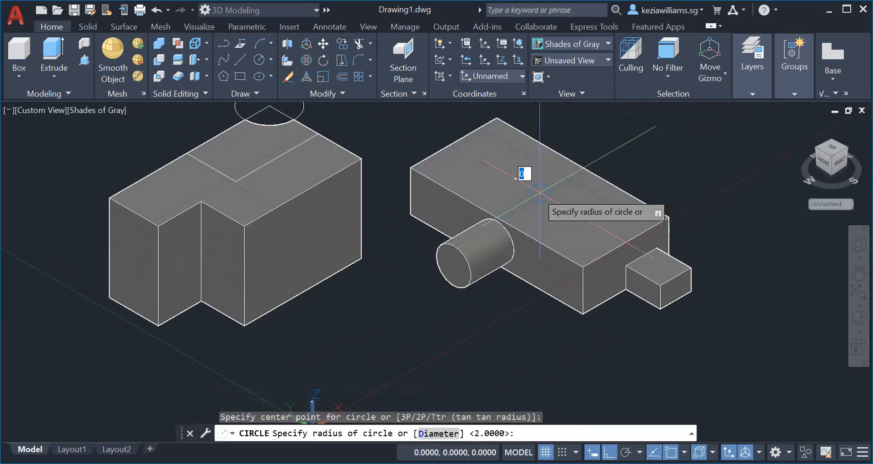
{"action": "left_click", "coordinate": [539, 193]}
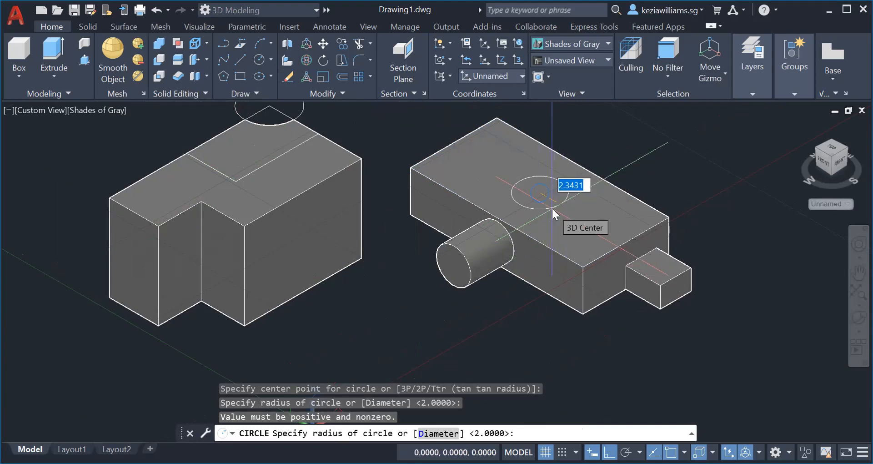
{"action": "type", "text": "2"}
{"action": "key", "text": "Return"}
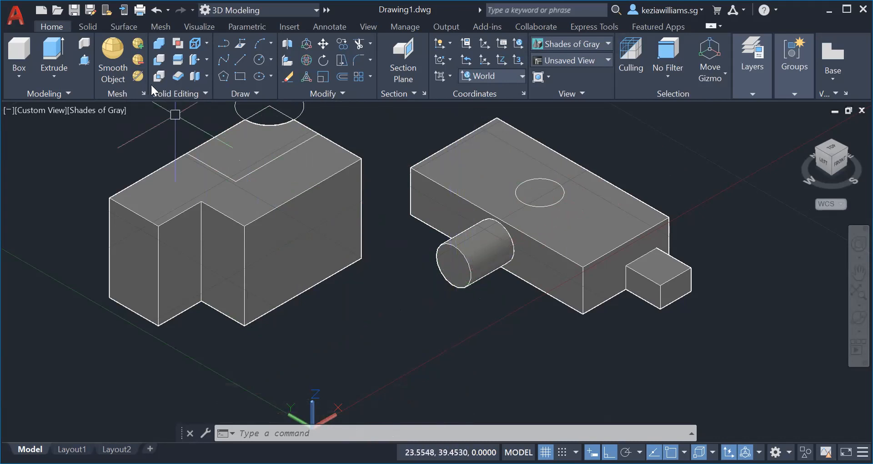
Step: Try press-pulling the cylinder's end face back through the flatter box to cut a round side hole, inspect it and undo the operation
{"action": "left_click", "coordinate": [85, 61]}
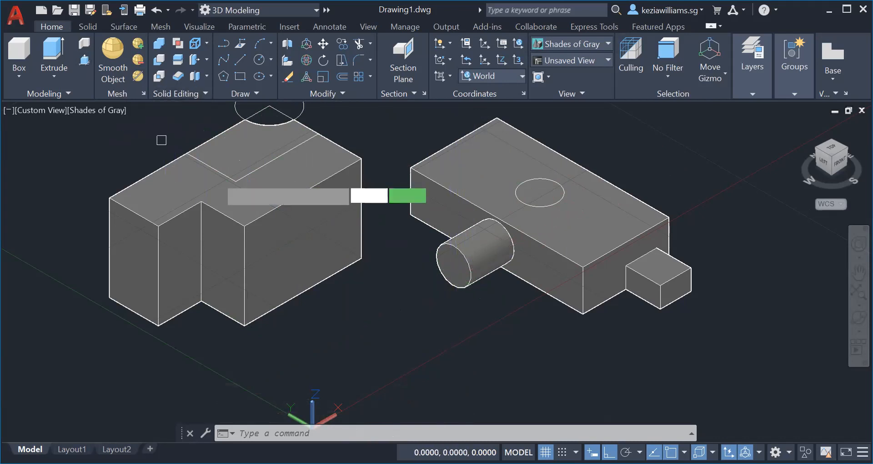
{"action": "left_click", "coordinate": [454, 266]}
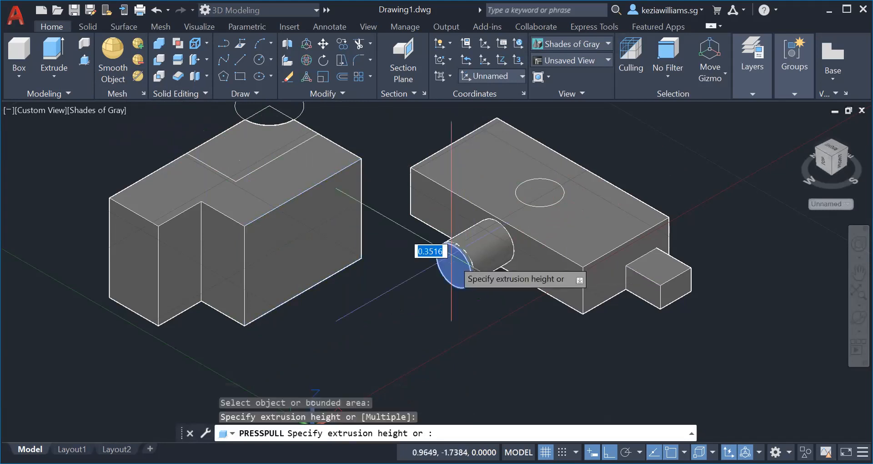
{"action": "left_click", "coordinate": [717, 205]}
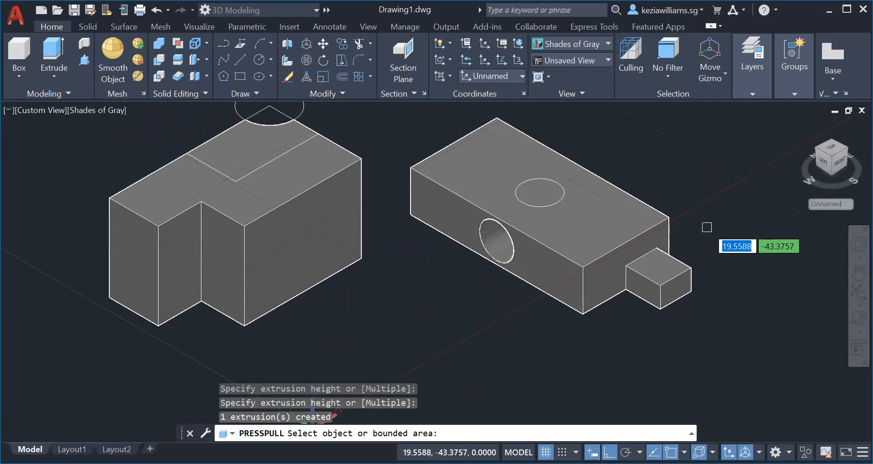
{"action": "middle_click_drag", "start_coordinate": [673, 285], "coordinate": [412, 296], "text": "ctrl+shift"}
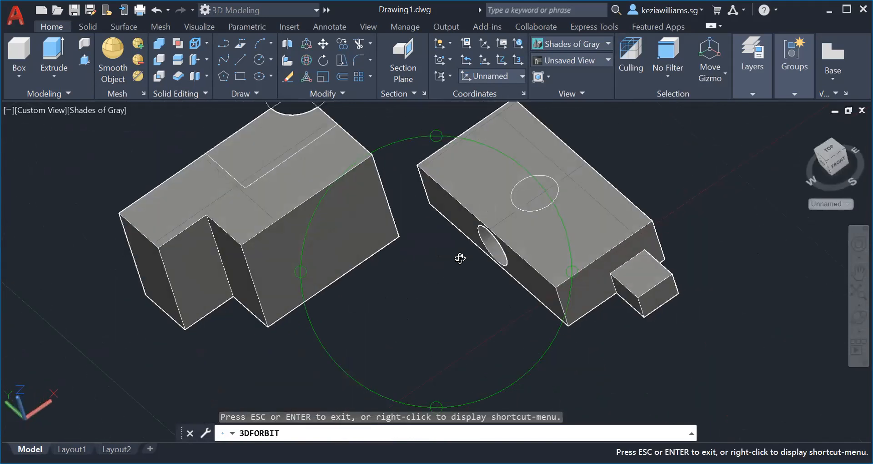
{"action": "left_click", "coordinate": [161, 13]}
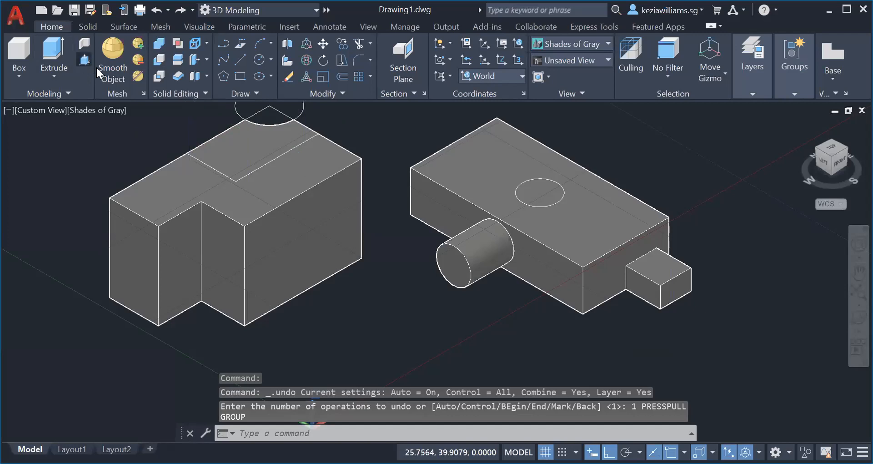
Step: Try press-pulling the circle on the flatter box's top face down through the box as a hole, inspect it and undo the operation
{"action": "left_click", "coordinate": [84, 60]}
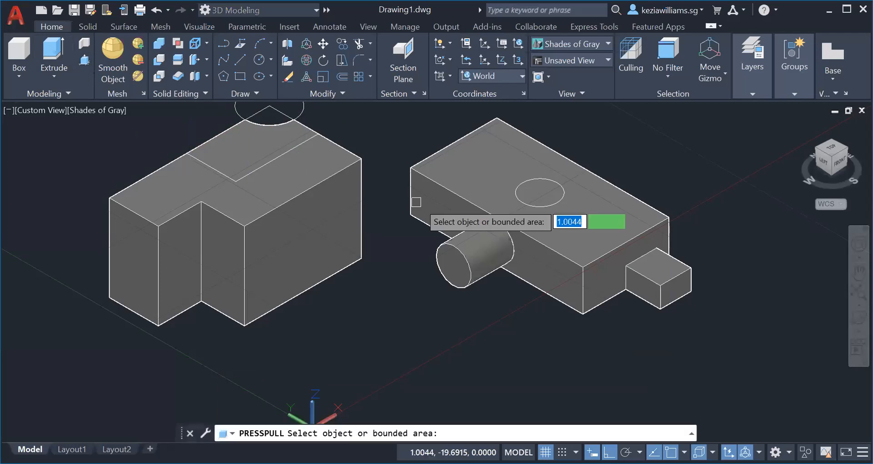
{"action": "left_click", "coordinate": [531, 190]}
{"action": "middle_click_drag", "start_coordinate": [499, 148], "coordinate": [473, 231]}
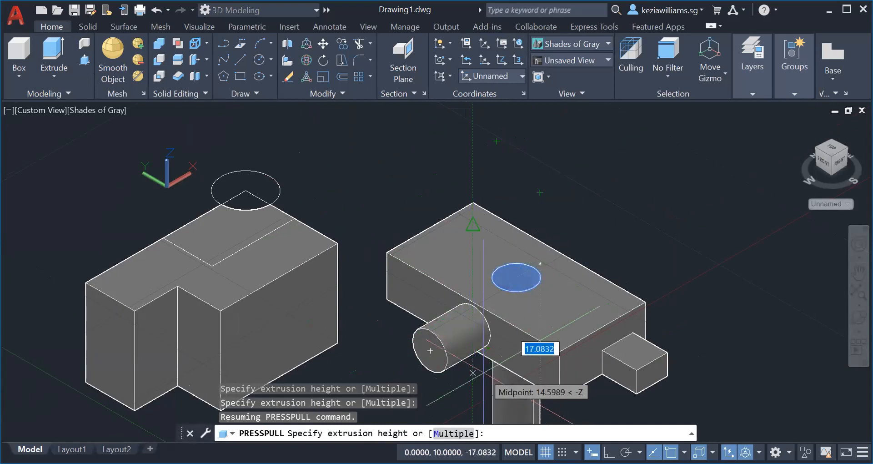
{"action": "left_click", "coordinate": [474, 386]}
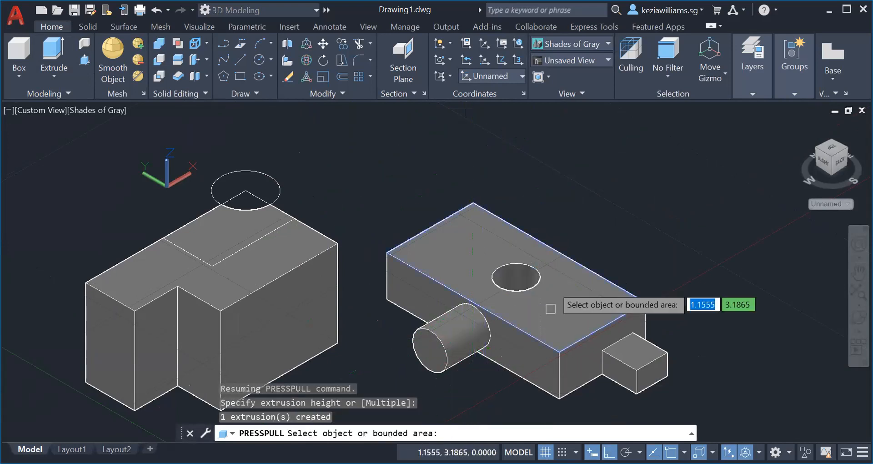
{"action": "left_click", "coordinate": [859, 317]}
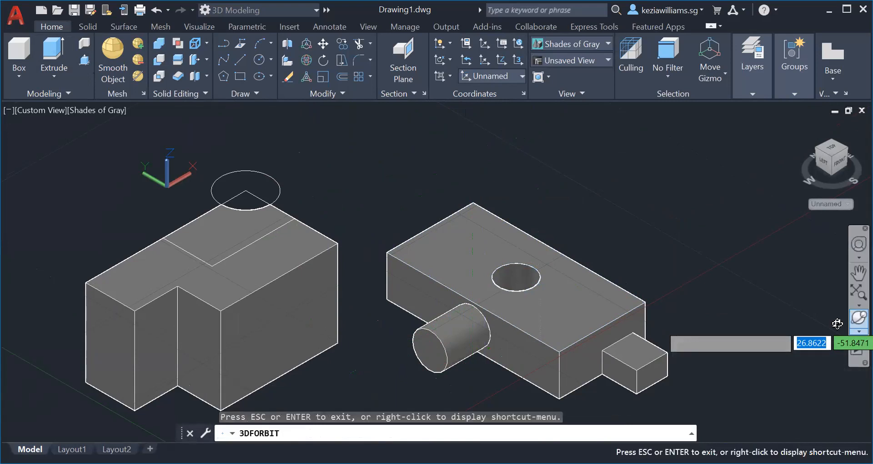
{"action": "left_click_drag", "start_coordinate": [630, 318], "coordinate": [421, 275]}
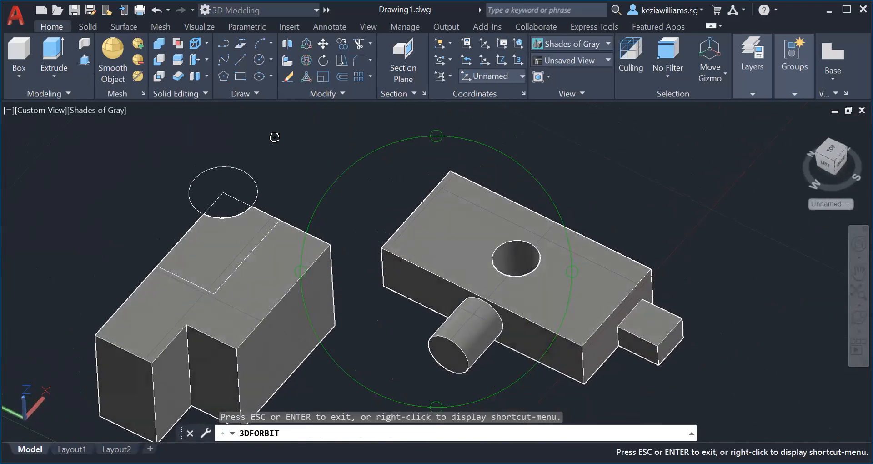
{"action": "left_click", "coordinate": [155, 11]}
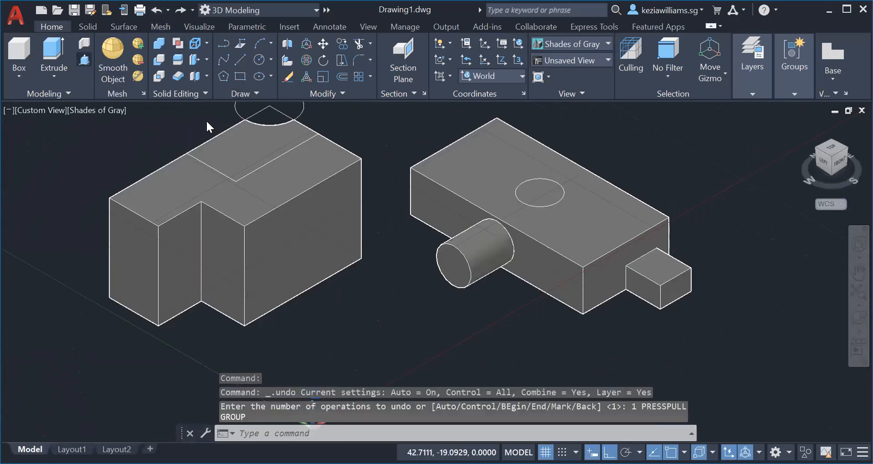
Step: Try press-pulling the circle on the flatter box's top face 10 units down into the box, and undo the operation
{"action": "key", "text": "ctrl+shift+e"}
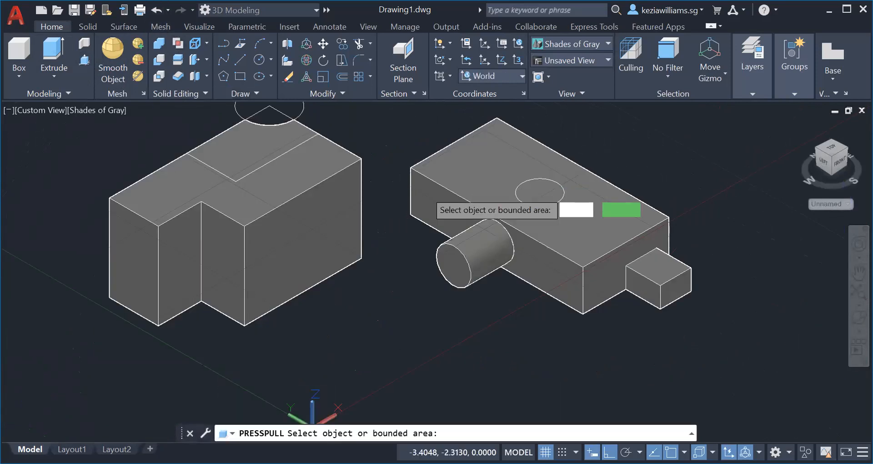
{"action": "left_click", "coordinate": [539, 193]}
{"action": "middle_click_drag", "start_coordinate": [515, 161], "coordinate": [512, 228]}
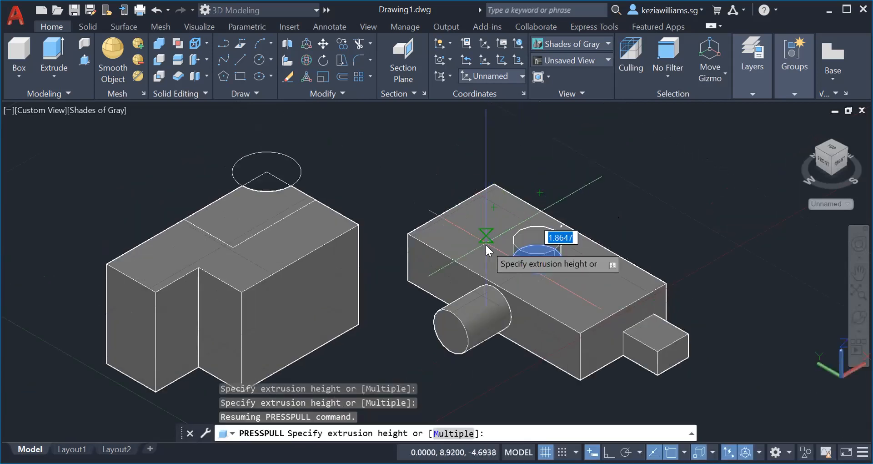
{"action": "type", "text": "10"}
{"action": "key", "text": "Return"}
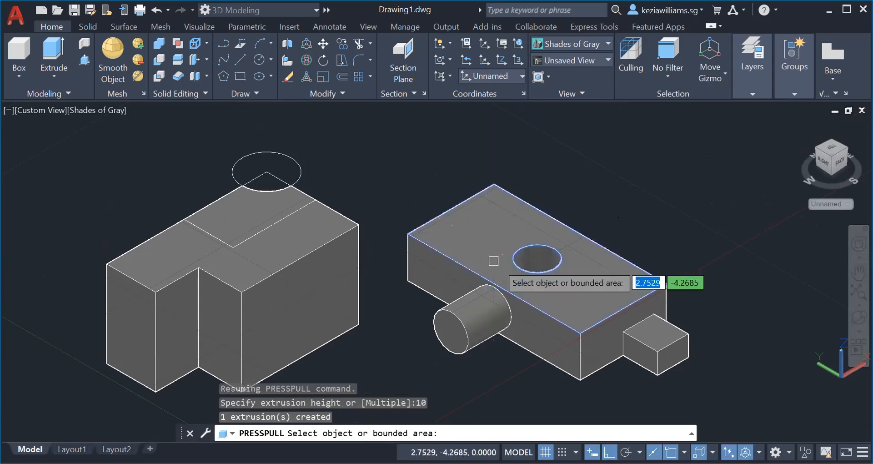
{"action": "left_click", "coordinate": [156, 11]}
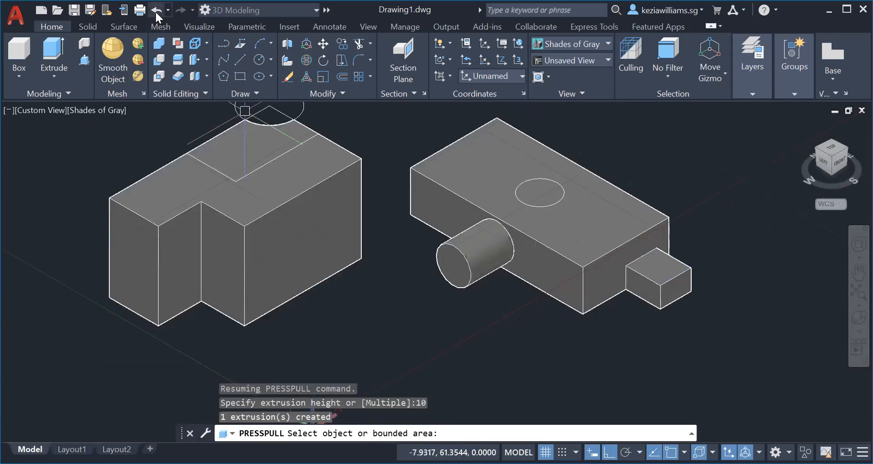
Step: Press-pull the circle on the flatter box's top face 10 units upward into an upright cylinder
{"action": "left_click", "coordinate": [86, 63]}
{"action": "left_click", "coordinate": [86, 61]}
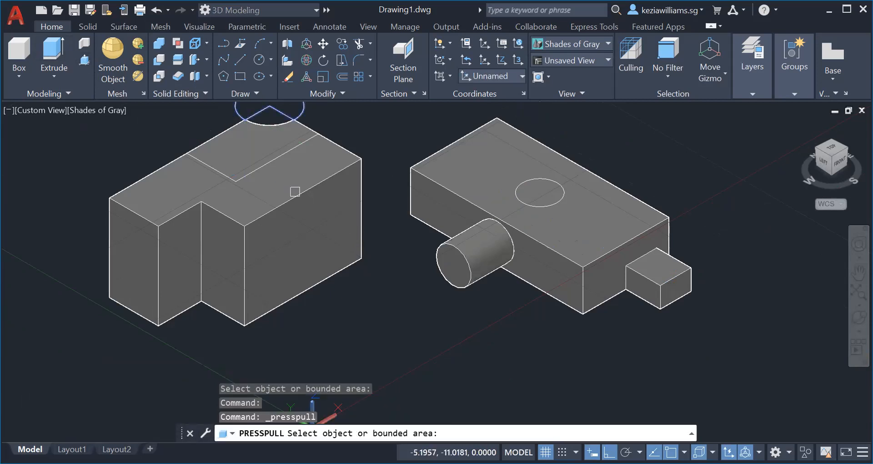
{"action": "middle_click_drag", "start_coordinate": [294, 191], "coordinate": [310, 264]}
{"action": "left_click", "coordinate": [551, 266]}
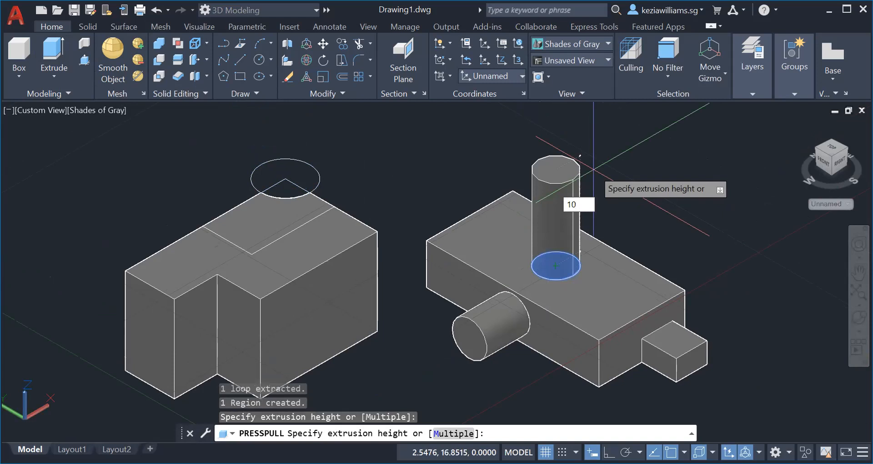
{"action": "key", "text": "Return"}
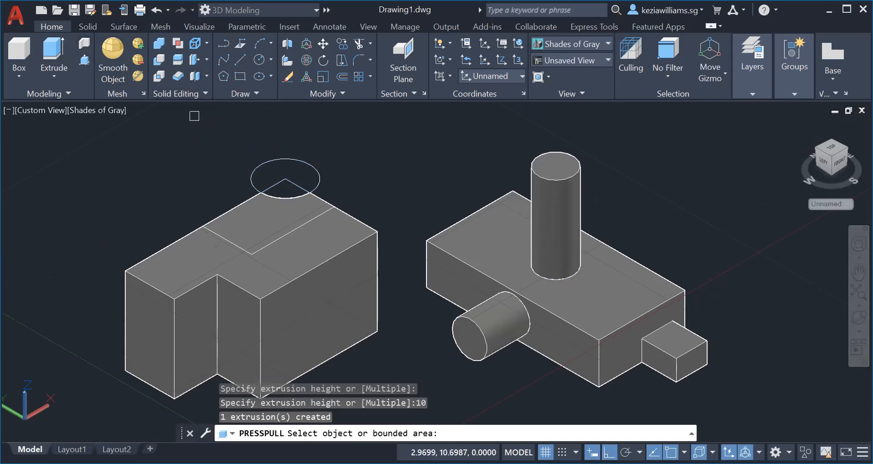
{"action": "left_click", "coordinate": [257, 59]}
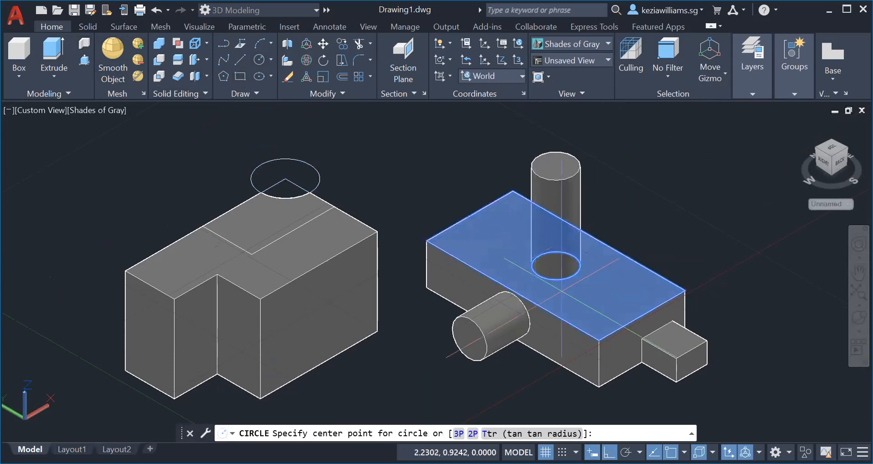
{"action": "left_click", "coordinate": [604, 307]}
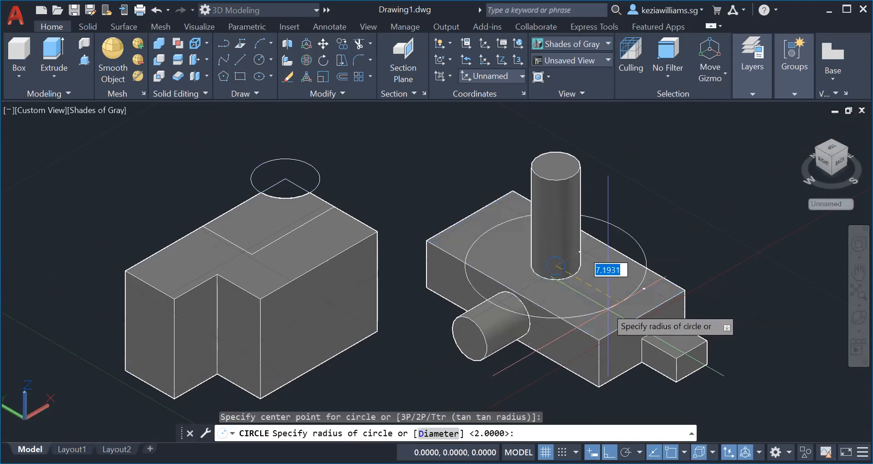
{"action": "key", "text": "Escape"}
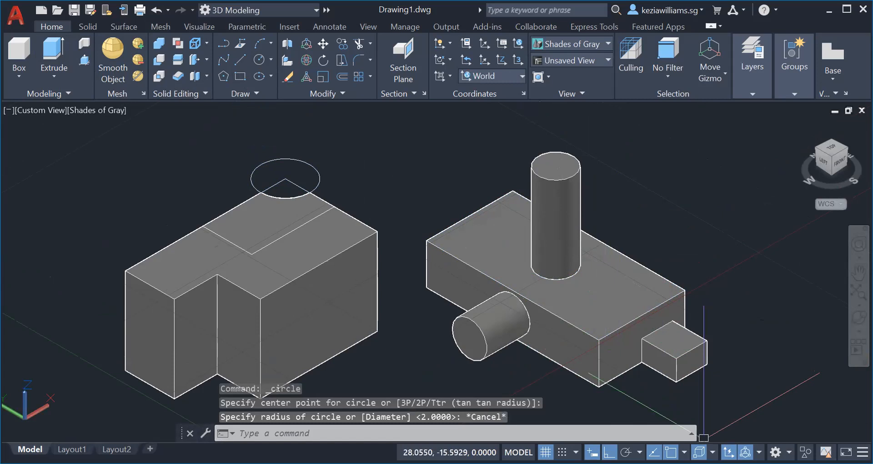
Step: Turn off 3D object snap and draw a circle of radius 2 on the flatter box's top face, between the upright cylinder and the small block
{"action": "left_click", "coordinate": [698, 452]}
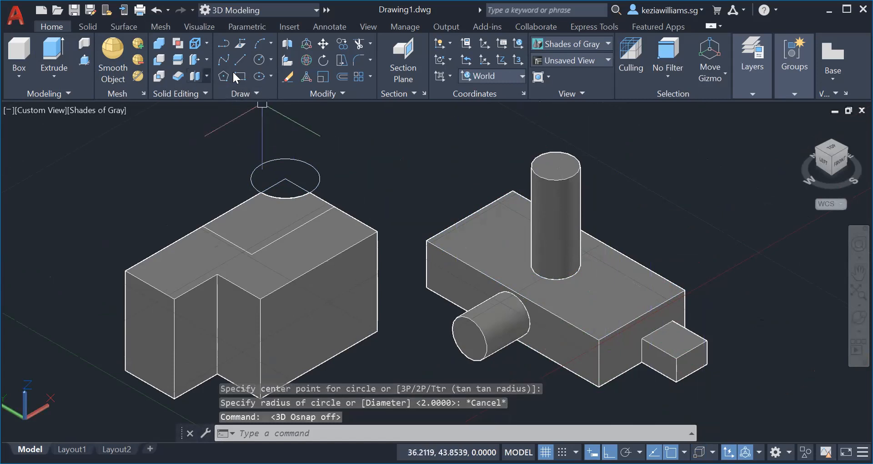
{"action": "left_click", "coordinate": [259, 62]}
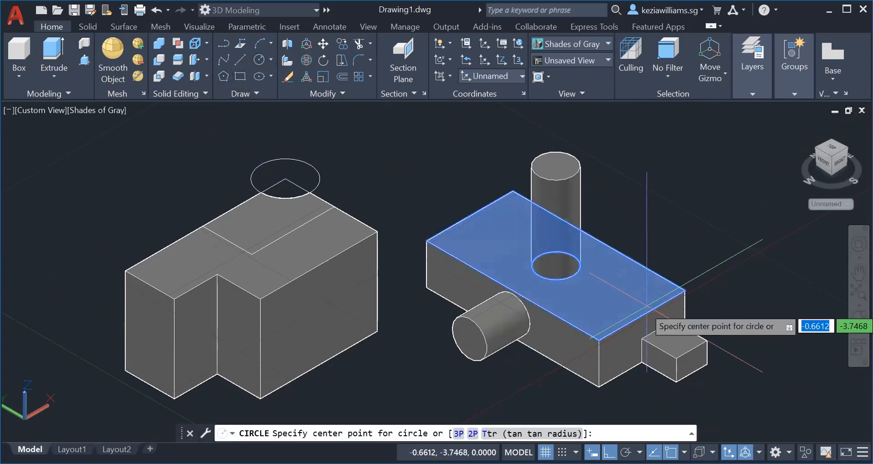
{"action": "left_click", "coordinate": [614, 291]}
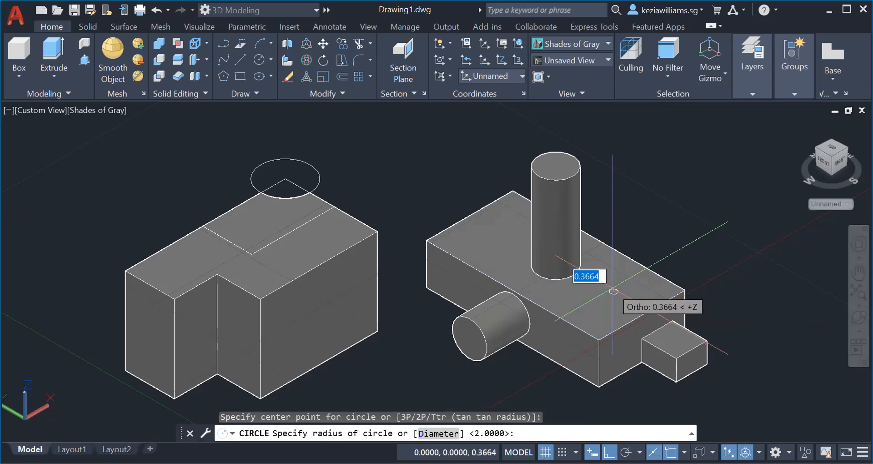
{"action": "type", "text": "2"}
{"action": "key", "text": "Return"}
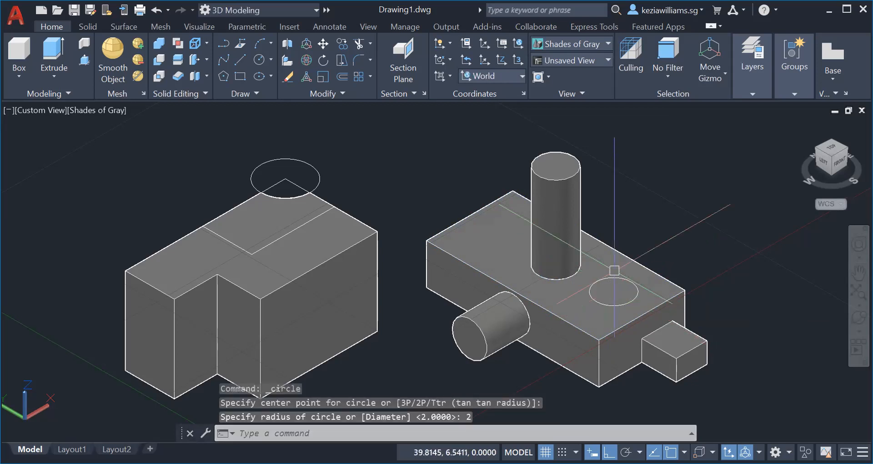
Step: Press-pull the new circle beside the upright cylinder 10 units down through the flatter box to cut a hole
{"action": "left_click", "coordinate": [83, 60]}
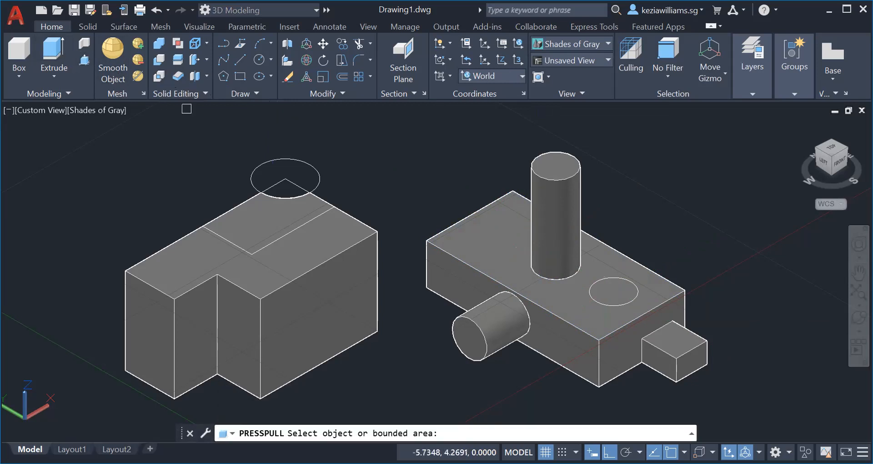
{"action": "left_click", "coordinate": [615, 296]}
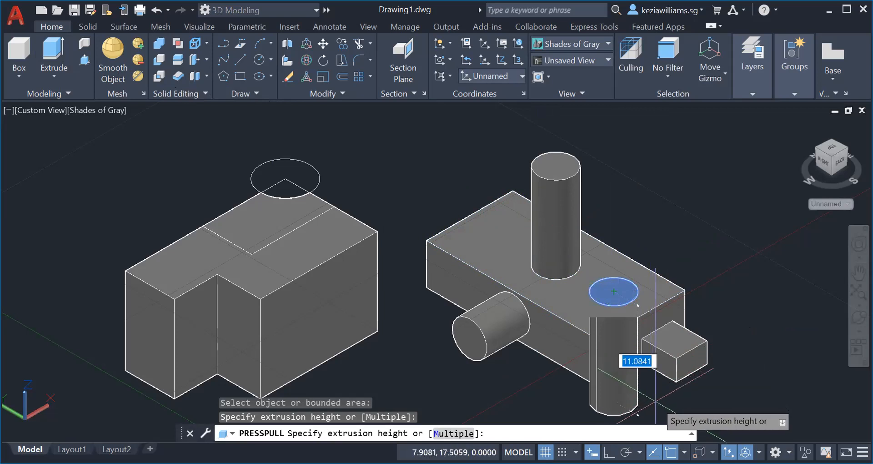
{"action": "type", "text": "10"}
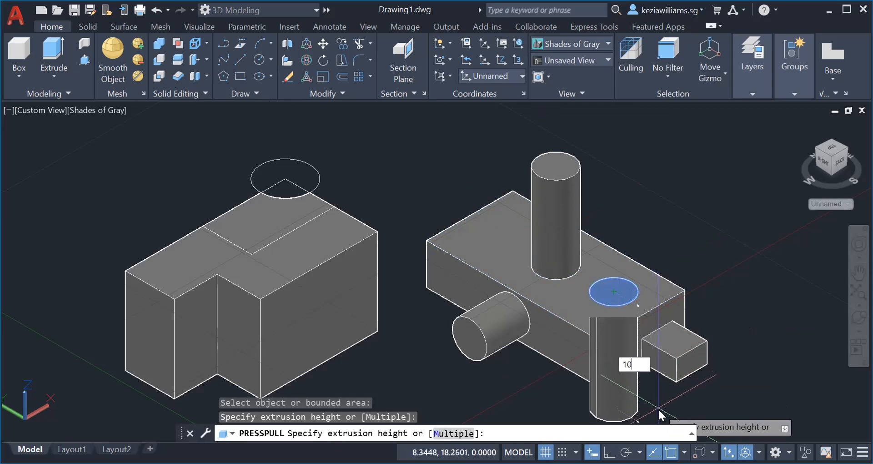
{"action": "key", "text": "Return"}
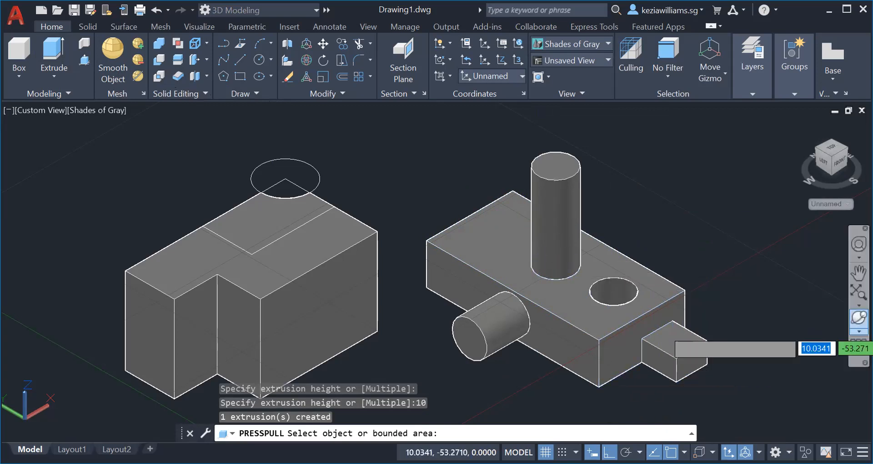
Step: Inspect the new hole, try press-pulling the small end block's side face back through the block to remove it, and undo that operation
{"action": "left_click", "coordinate": [859, 317]}
{"action": "left_click_drag", "start_coordinate": [519, 256], "coordinate": [598, 267]}
{"action": "left_click_drag", "start_coordinate": [464, 236], "coordinate": [408, 300]}
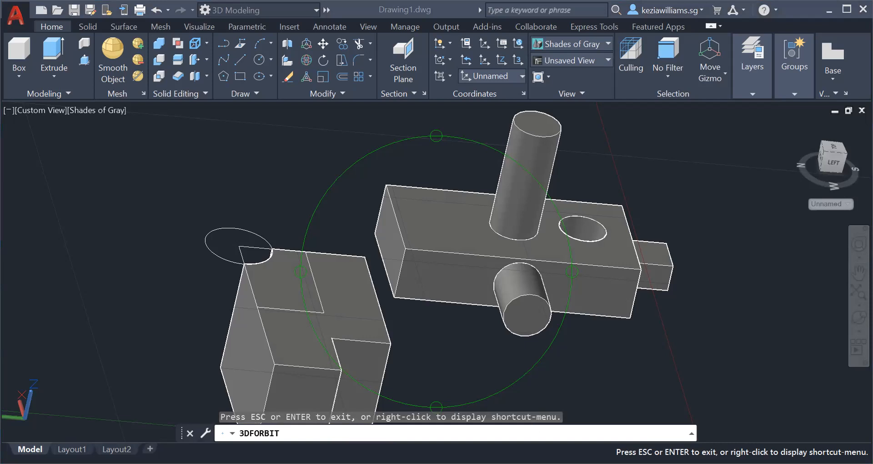
{"action": "left_click", "coordinate": [530, 313]}
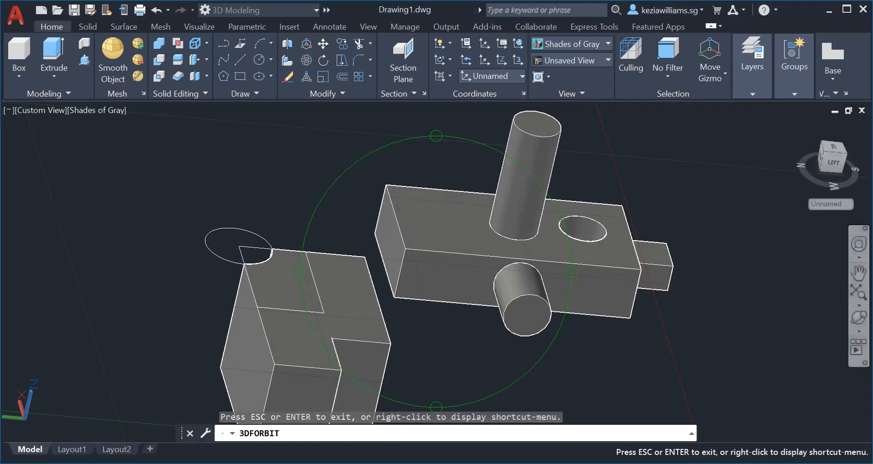
{"action": "left_click_drag", "start_coordinate": [515, 265], "coordinate": [646, 283]}
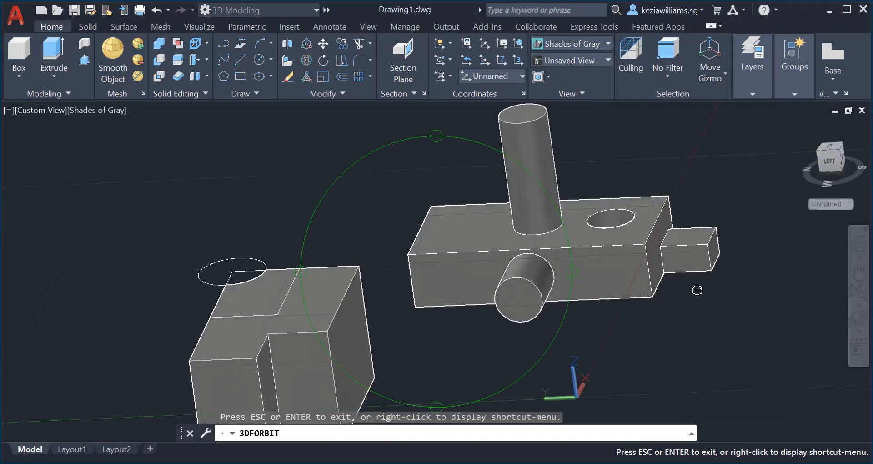
{"action": "key", "text": "Escape"}
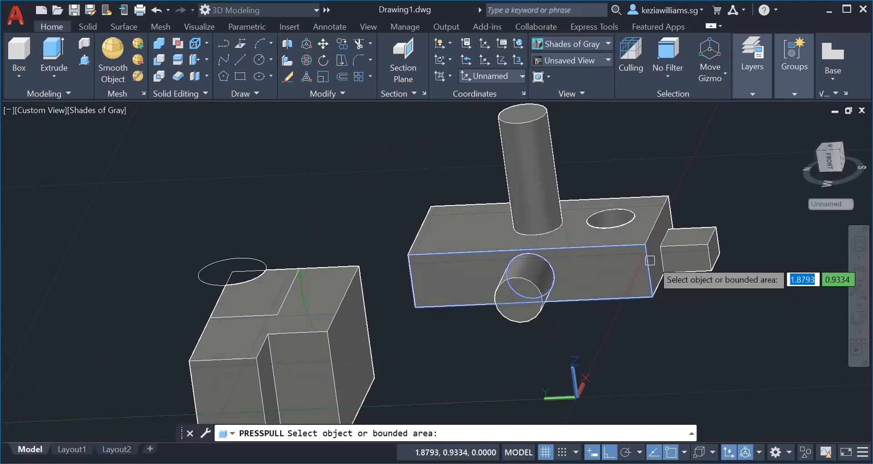
{"action": "left_click", "coordinate": [680, 263]}
{"action": "left_click", "coordinate": [759, 180]}
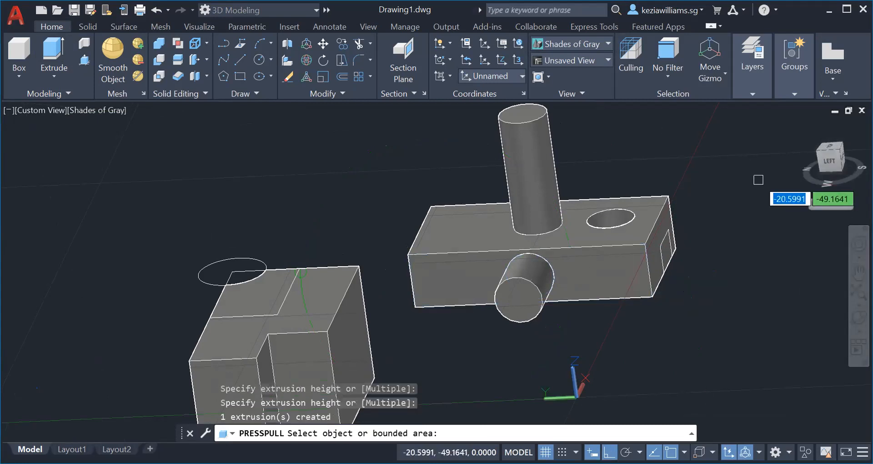
{"action": "left_click", "coordinate": [859, 317]}
{"action": "left_click_drag", "start_coordinate": [720, 279], "coordinate": [397, 248]}
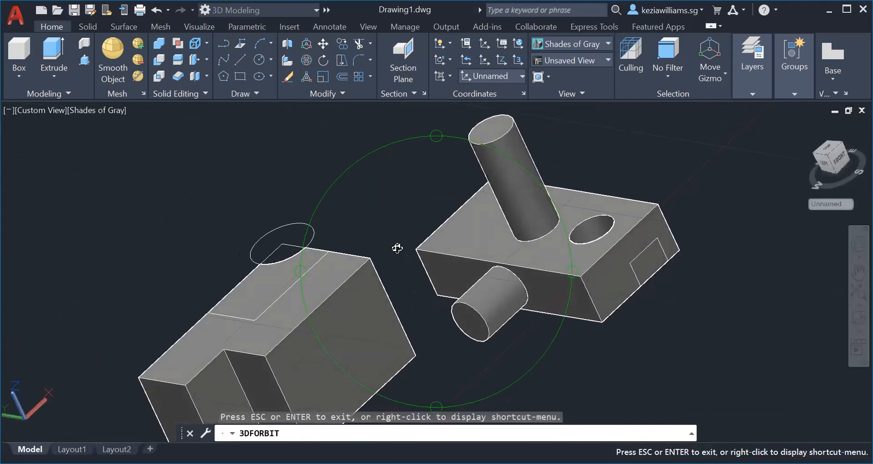
{"action": "left_click", "coordinate": [156, 12]}
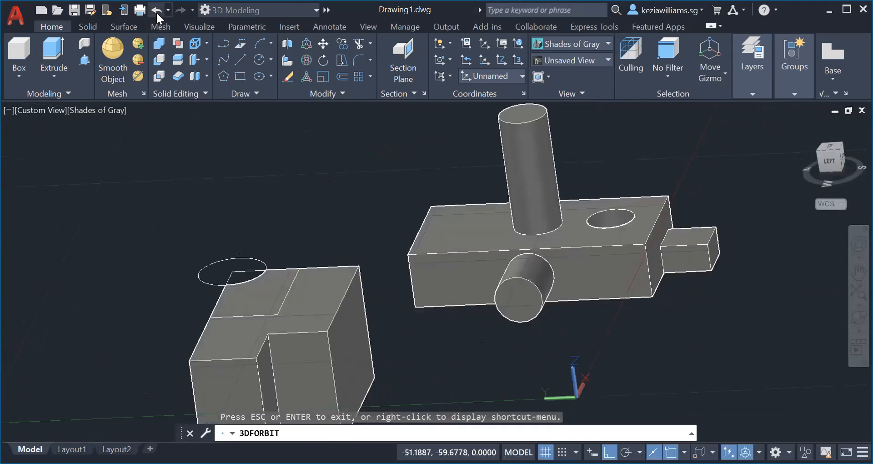
Step: Press-pull the small end block's side face outward to lengthen the block into a long bar
{"action": "left_click", "coordinate": [83, 61]}
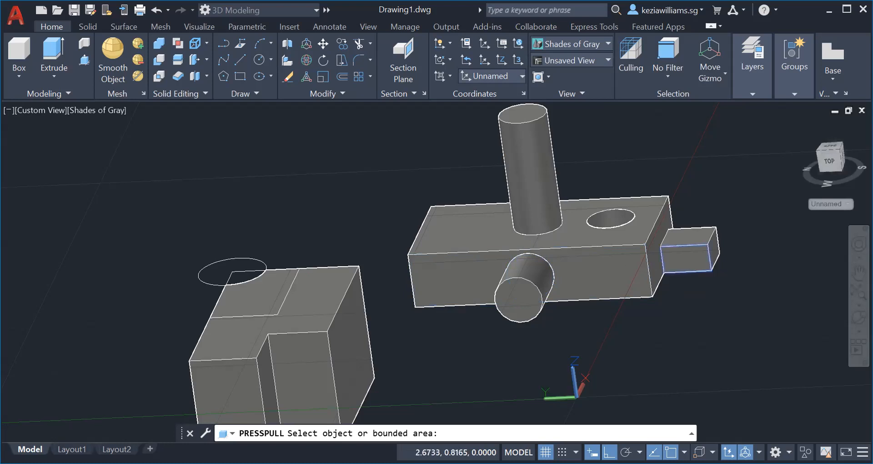
{"action": "left_click", "coordinate": [690, 255]}
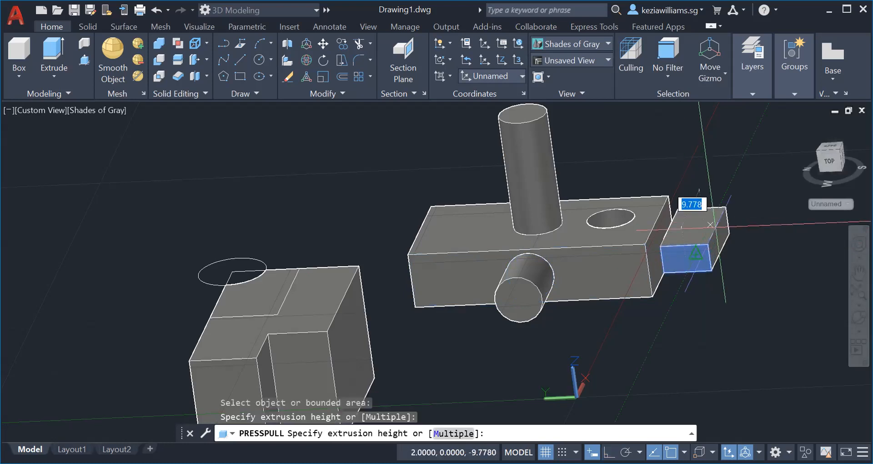
{"action": "left_click", "coordinate": [695, 255]}
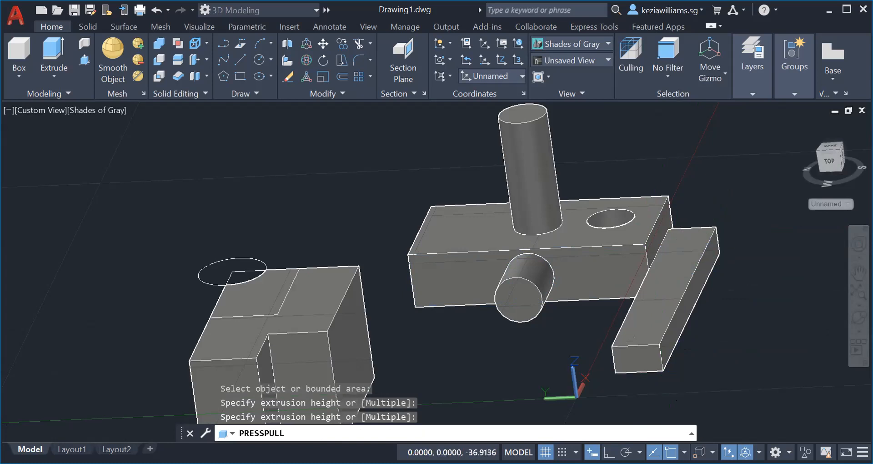
Step: Press-pull the long bar's end face back along its full length to remove the bar from the flatter box's end
{"action": "mouse_move", "coordinate": [691, 286]}
{"action": "middle_mouse_down", "text": "ctrl+shift"}
{"action": "mouse_move", "coordinate": [637, 333]}
{"action": "mouse_move", "coordinate": [563, 279]}
{"action": "mouse_move", "coordinate": [484, 278]}
{"action": "mouse_move", "coordinate": [499, 242]}
{"action": "mouse_move", "coordinate": [469, 255]}
{"action": "middle_mouse_up", "text": "ctrl+shift"}
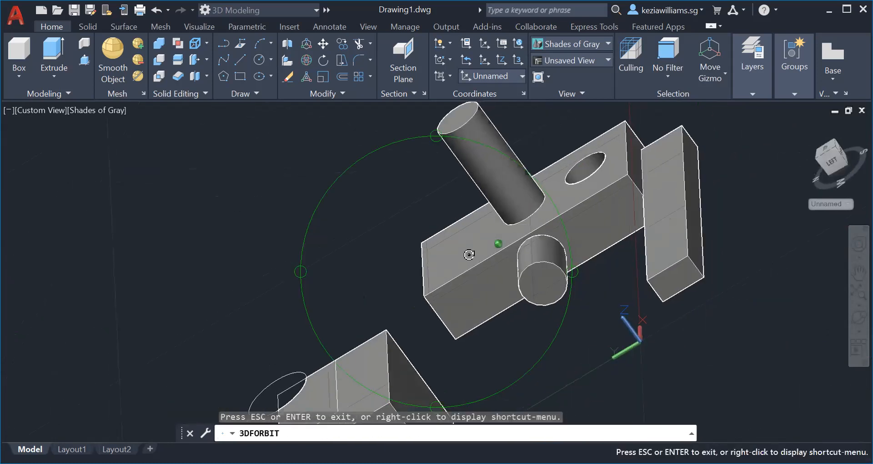
{"action": "left_click", "coordinate": [84, 60]}
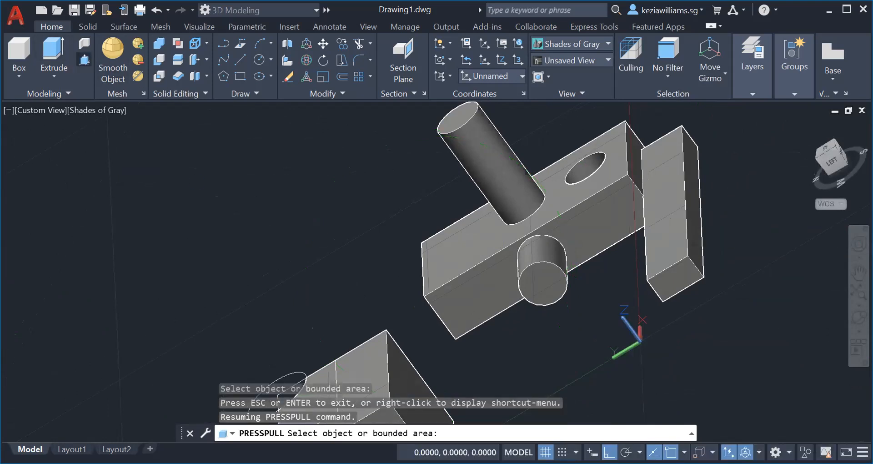
{"action": "left_click", "coordinate": [678, 286]}
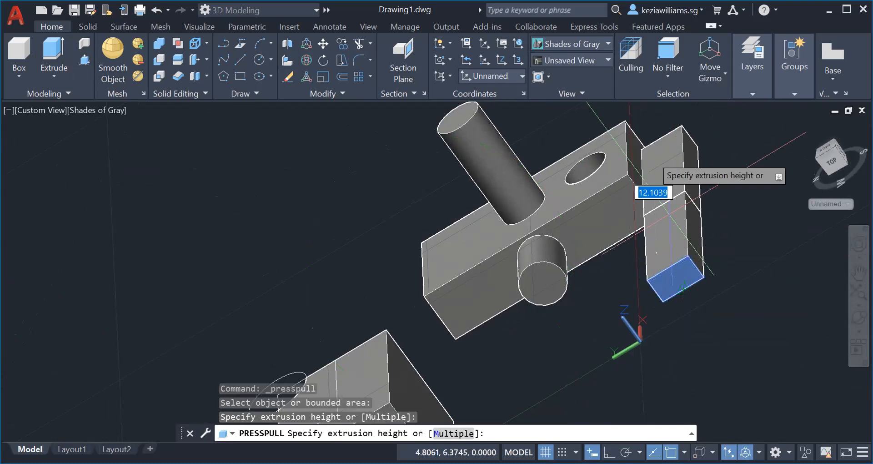
{"action": "middle_click_drag", "start_coordinate": [655, 143], "coordinate": [654, 202]}
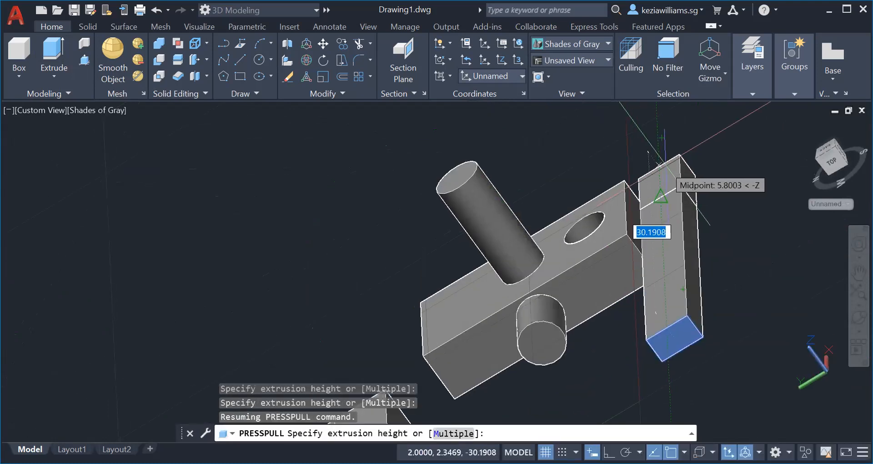
{"action": "left_click", "coordinate": [661, 196]}
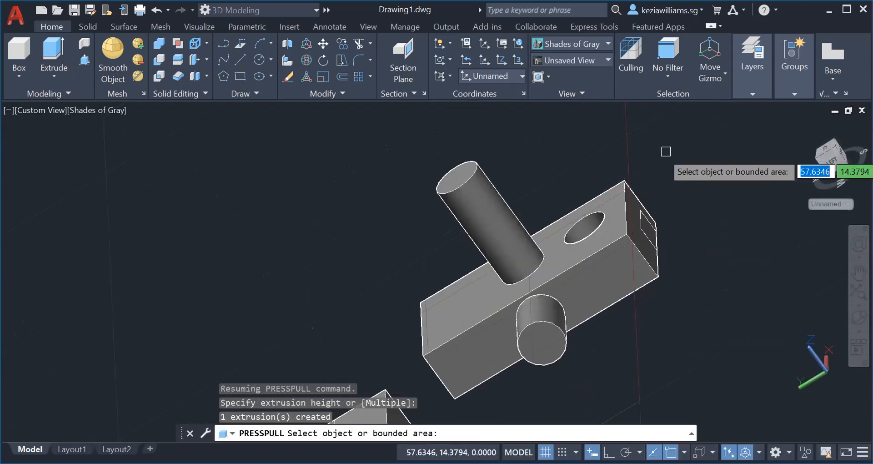
Step: Draw a circle in the empty area behind the two solids and a long narrow rectangle whose edge crosses that circle
{"action": "left_click", "coordinate": [801, 126]}
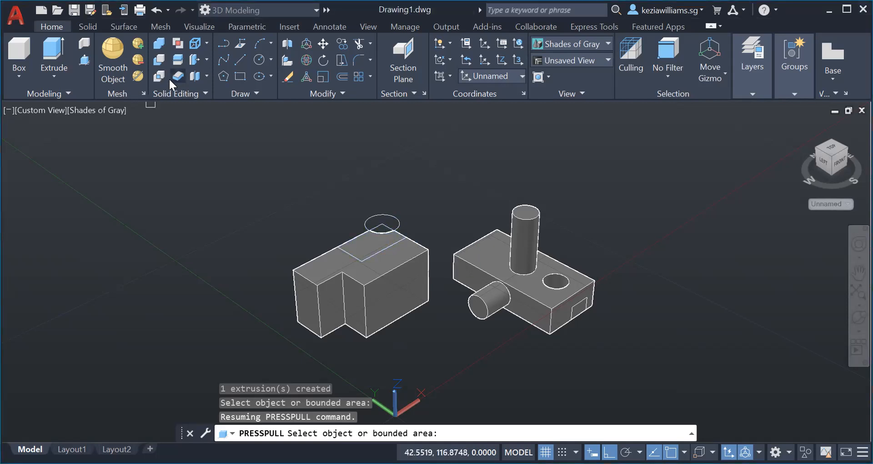
{"action": "left_click", "coordinate": [259, 59]}
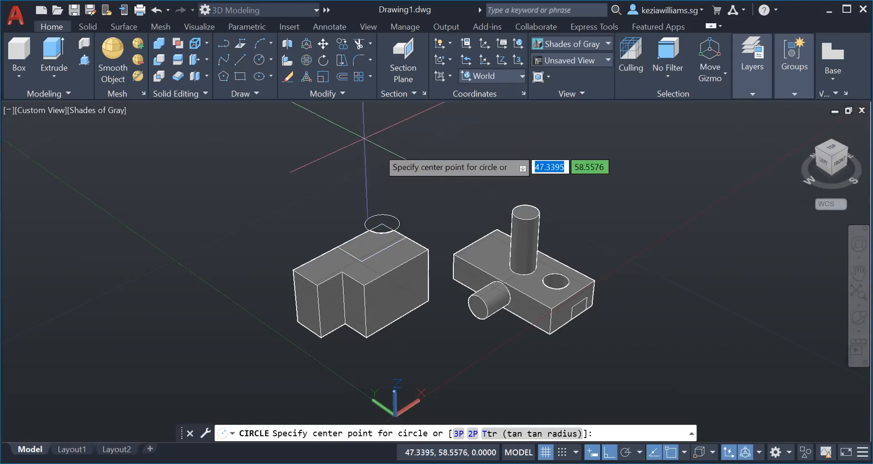
{"action": "left_click", "coordinate": [396, 159]}
{"action": "left_click", "coordinate": [441, 156]}
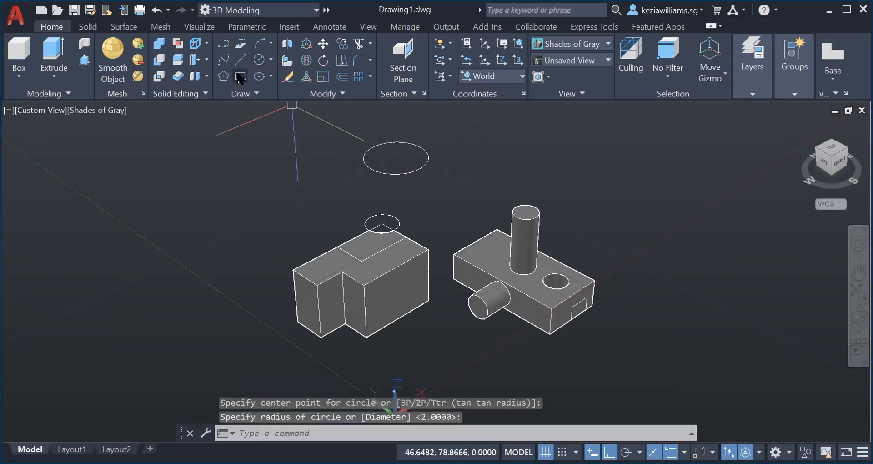
{"action": "left_click", "coordinate": [241, 77]}
{"action": "left_click", "coordinate": [395, 125]}
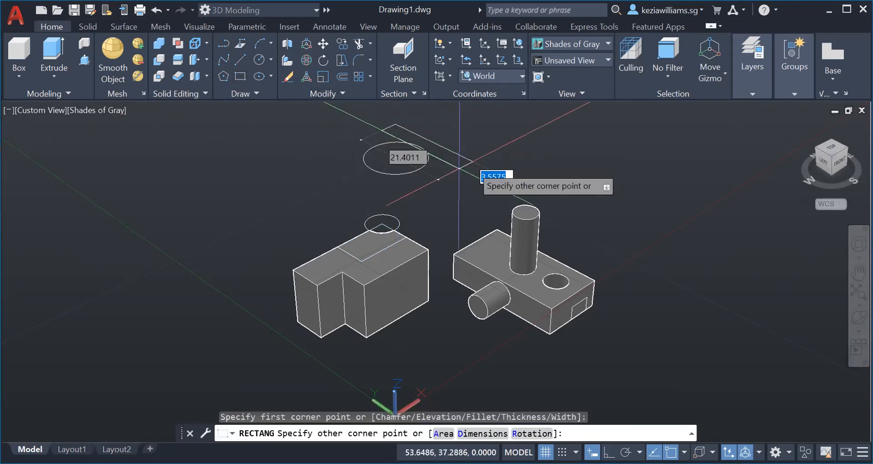
{"action": "left_click", "coordinate": [463, 188]}
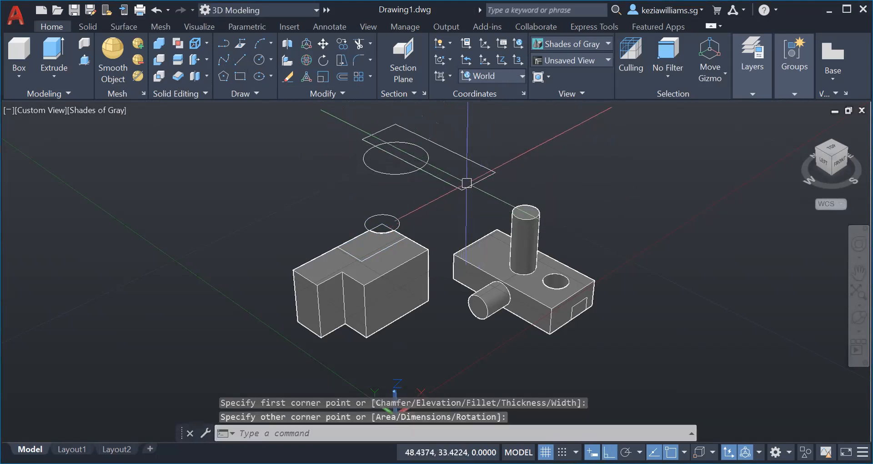
Step: Draw a 6-sided polygon, inscribed in circle, centred on the long rectangle's corner at the end away from the circle
{"action": "left_click", "coordinate": [224, 75]}
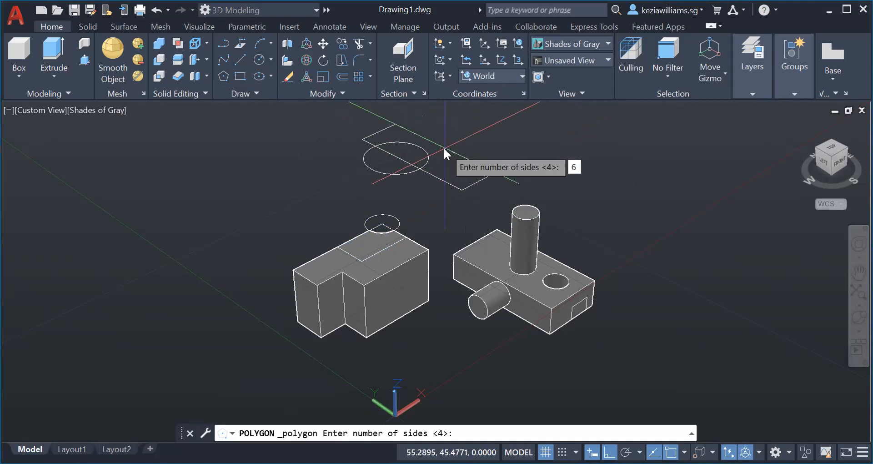
{"action": "type", "text": "6"}
{"action": "key", "text": "Return"}
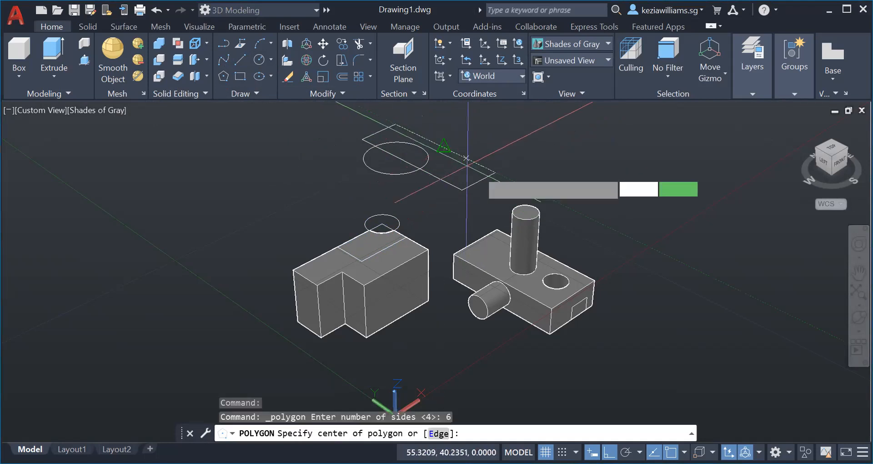
{"action": "left_click", "coordinate": [497, 173]}
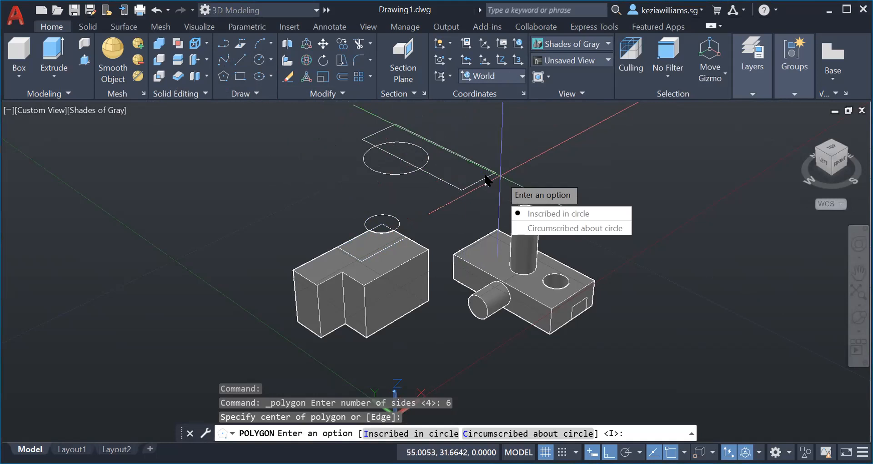
{"action": "key", "text": "Return"}
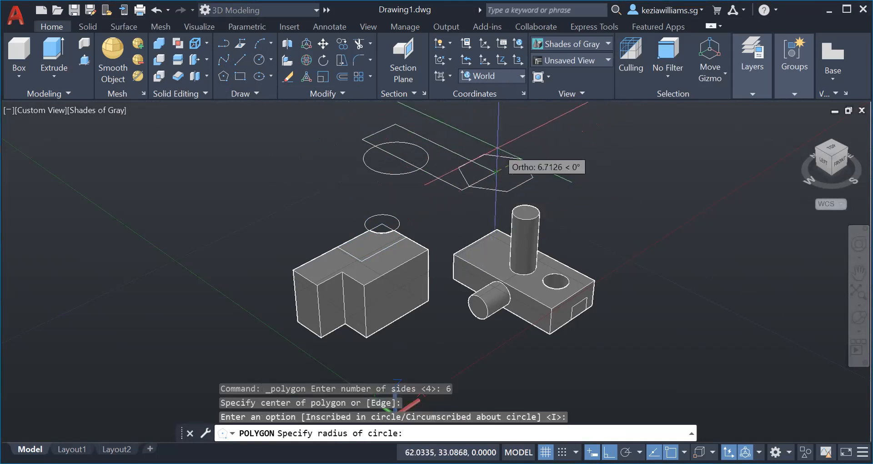
{"action": "left_click", "coordinate": [496, 172]}
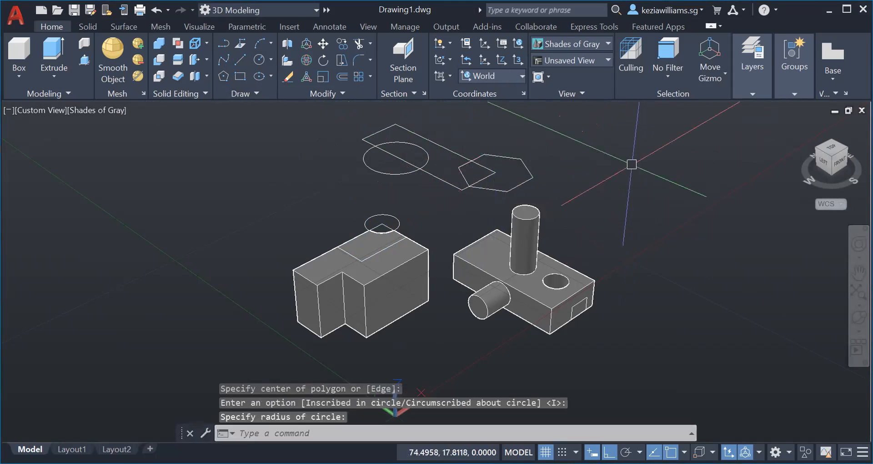
Step: Press-pull the rectangle's area lying outside the circle and hexagon upward into a solid block
{"action": "left_click_drag", "start_coordinate": [470, 211], "coordinate": [457, 253]}
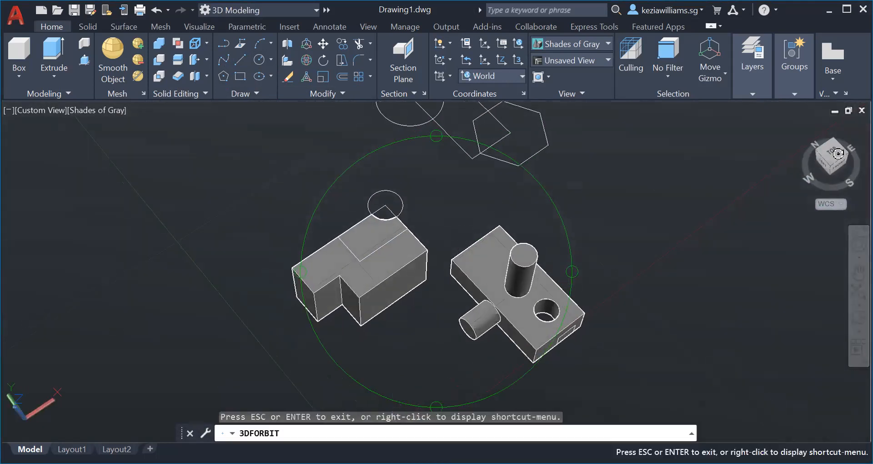
{"action": "left_click_drag", "start_coordinate": [644, 241], "coordinate": [505, 212]}
{"action": "key", "text": "Escape"}
{"action": "mouse_move", "coordinate": [505, 212]}
{"action": "middle_mouse_down"}
{"action": "mouse_move", "coordinate": [498, 191]}
{"action": "mouse_move", "coordinate": [484, 263]}
{"action": "mouse_move", "coordinate": [487, 301]}
{"action": "middle_mouse_up"}
{"action": "key", "text": "Escape"}
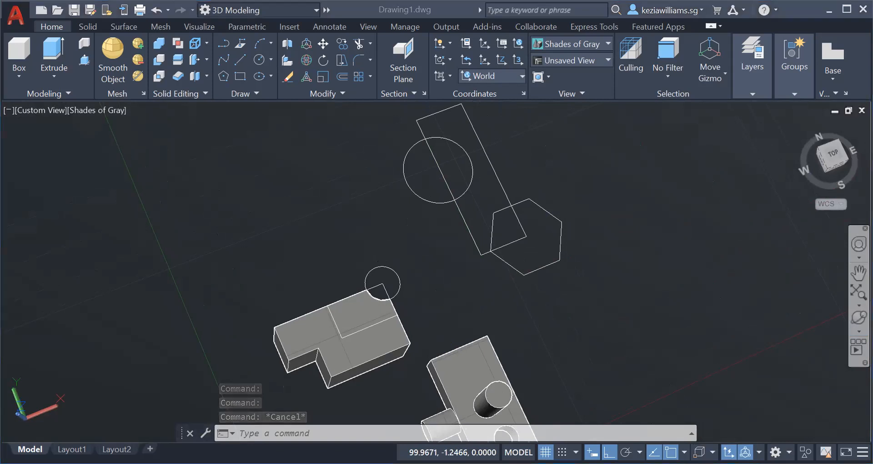
{"action": "left_click", "coordinate": [655, 396]}
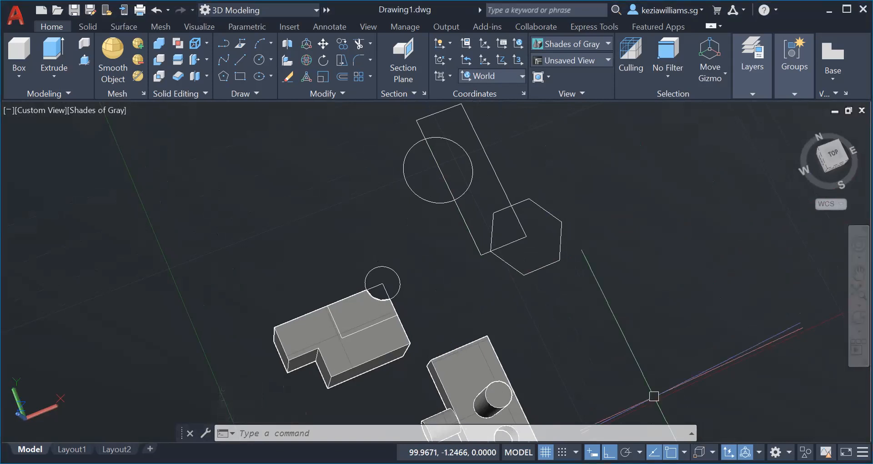
{"action": "left_click", "coordinate": [858, 317]}
{"action": "left_click_drag", "start_coordinate": [549, 298], "coordinate": [526, 203]}
{"action": "key", "text": "Escape"}
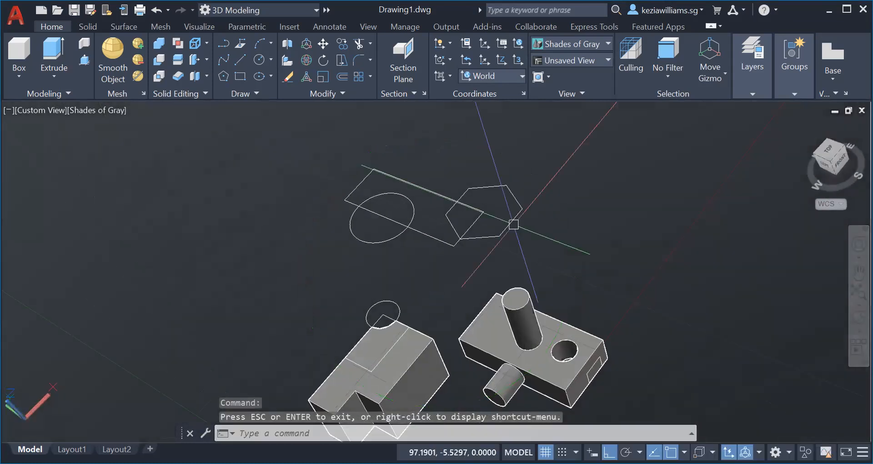
{"action": "left_click", "coordinate": [88, 62]}
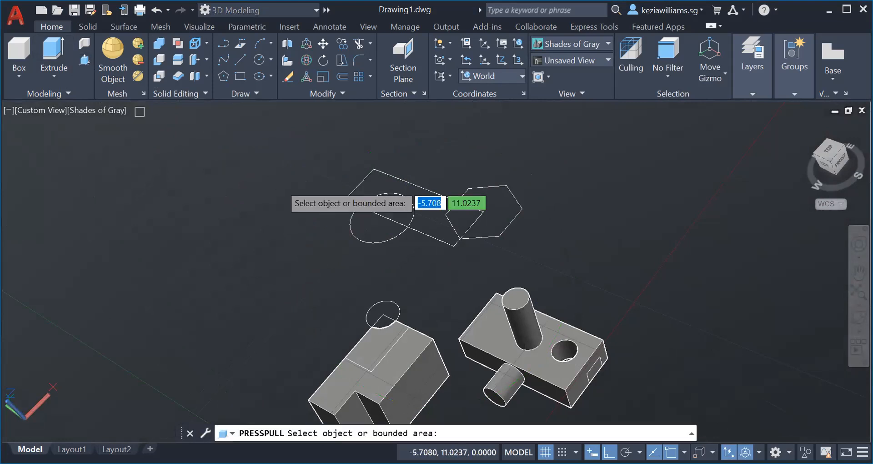
{"action": "left_click", "coordinate": [437, 230]}
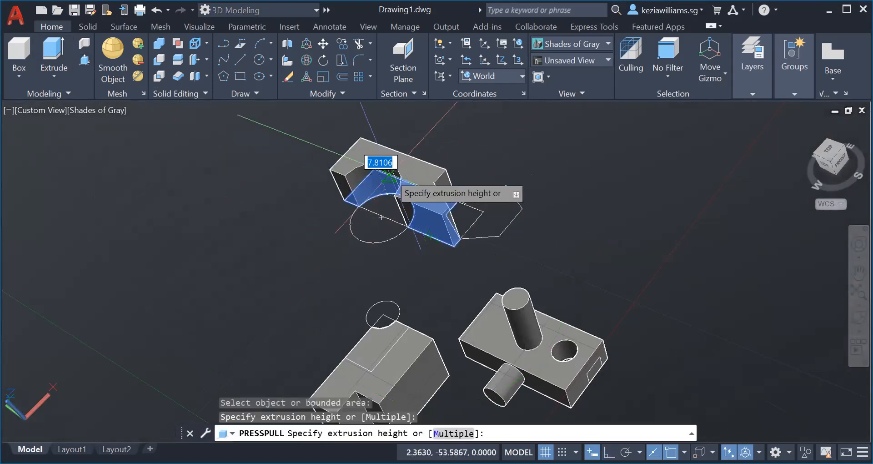
{"action": "left_click", "coordinate": [375, 168]}
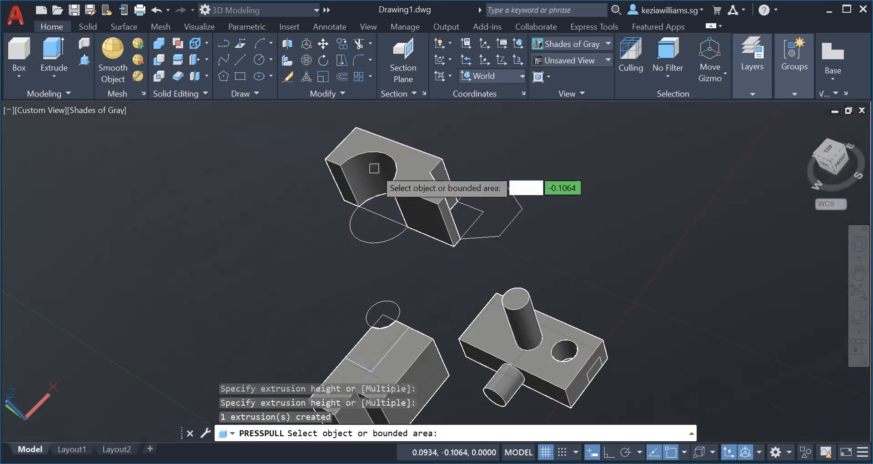
Step: Press-pull the hexagon's area outside the rectangle upward to about the height of the adjoining block
{"action": "left_click", "coordinate": [496, 218]}
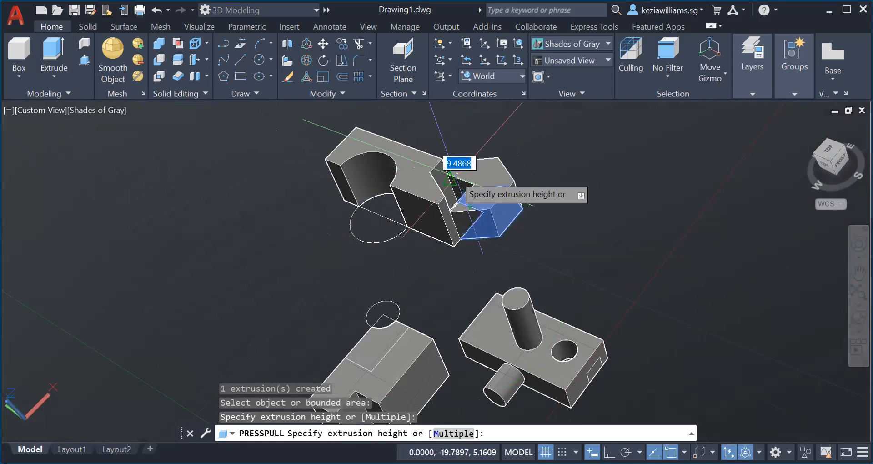
{"action": "left_click", "coordinate": [448, 191]}
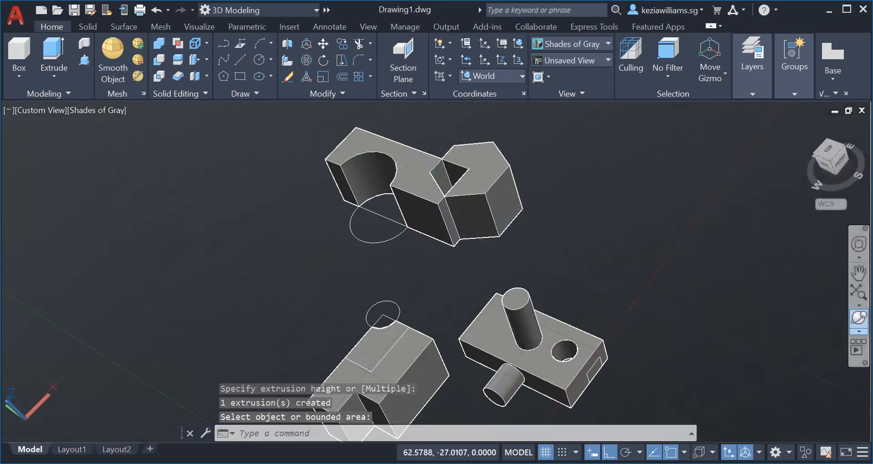
{"action": "left_click", "coordinate": [859, 318]}
{"action": "left_click_drag", "start_coordinate": [500, 247], "coordinate": [507, 230]}
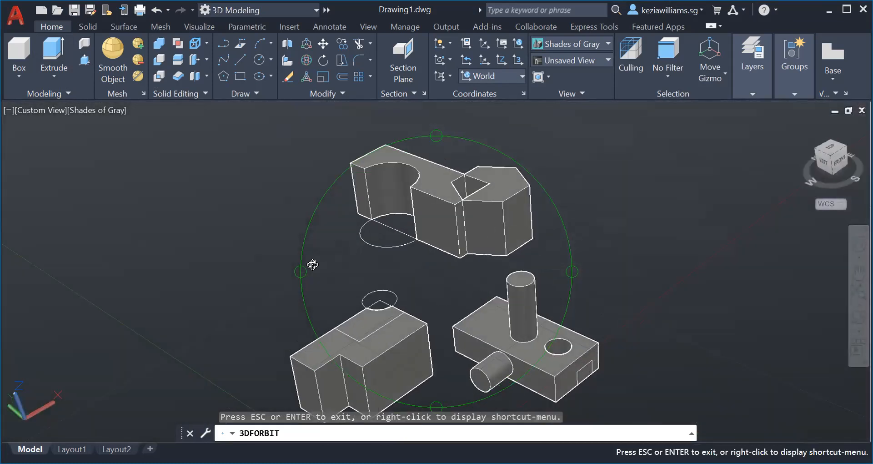
{"action": "right_click", "coordinate": [516, 165]}
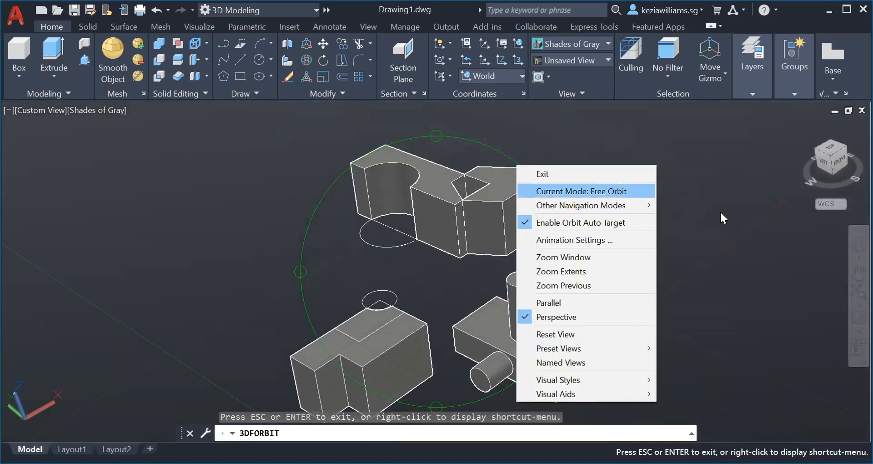
{"action": "left_click", "coordinate": [591, 173]}
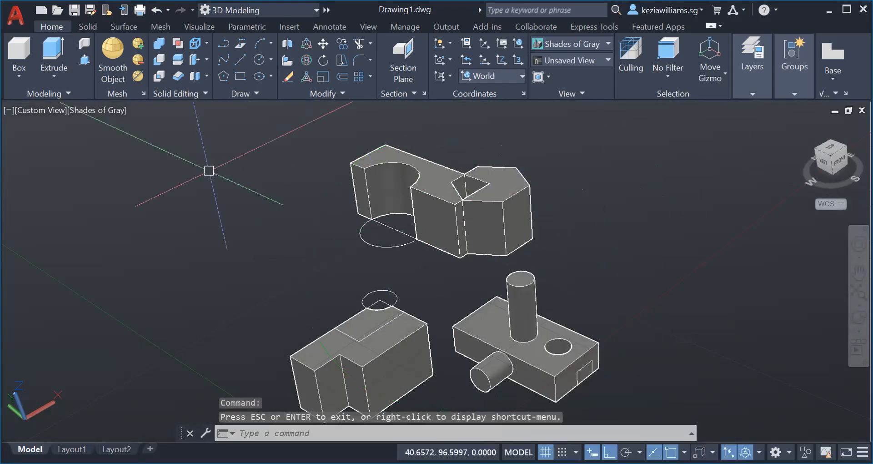
Step: Try press-pulling the circle segment outside the rectangle into a low half-disc, inspect it, and undo the operation
{"action": "left_click", "coordinate": [84, 60]}
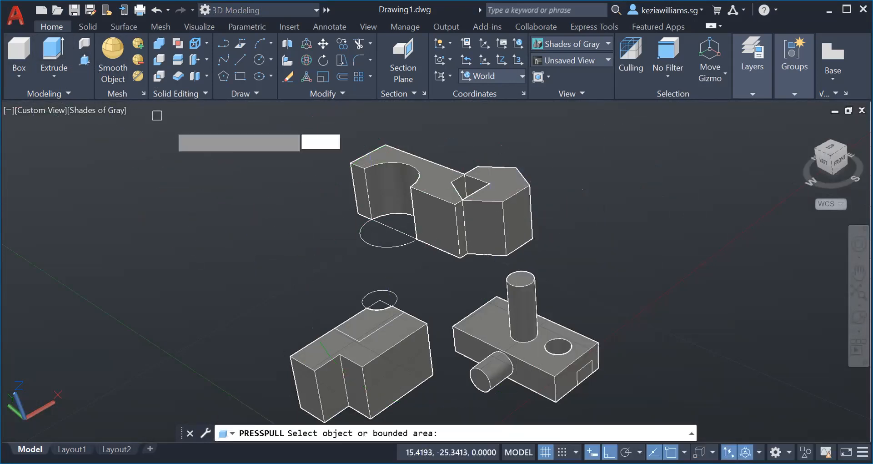
{"action": "left_click", "coordinate": [392, 237]}
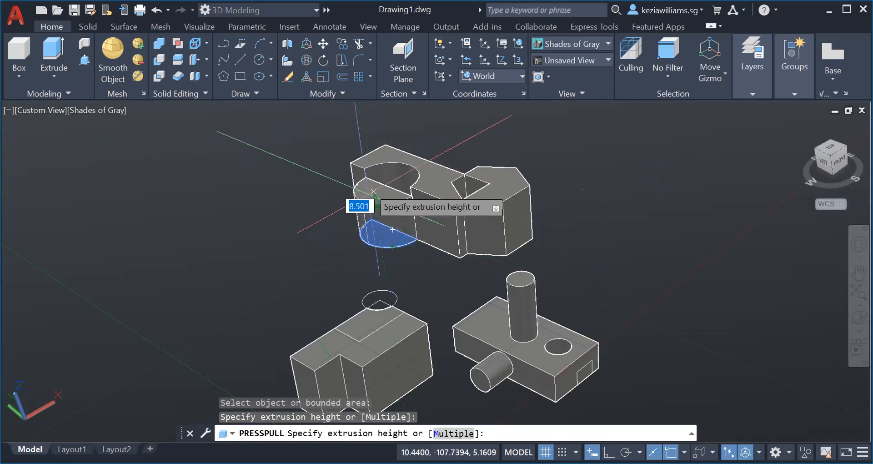
{"action": "left_click", "coordinate": [386, 184]}
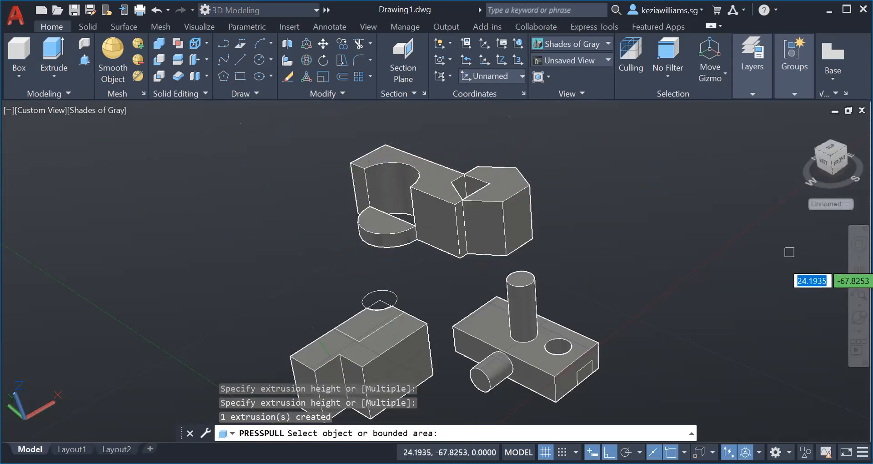
{"action": "left_click_drag", "start_coordinate": [497, 238], "coordinate": [443, 307]}
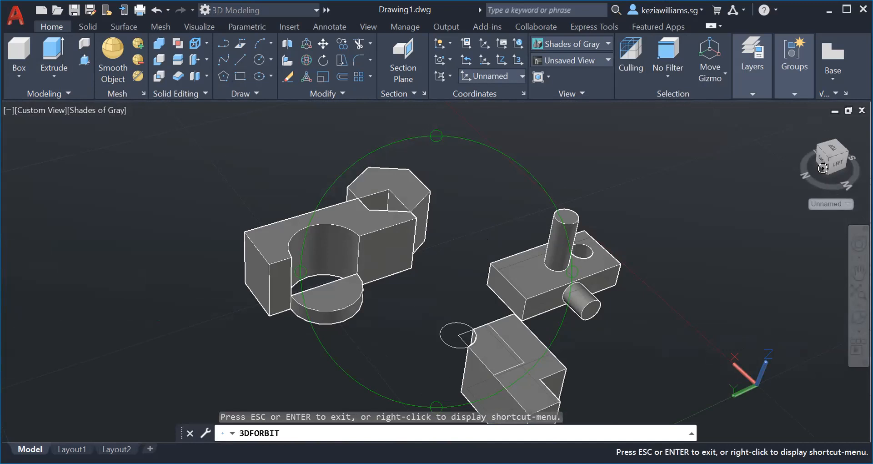
{"action": "key", "text": "Escape"}
{"action": "key", "text": "Escape"}
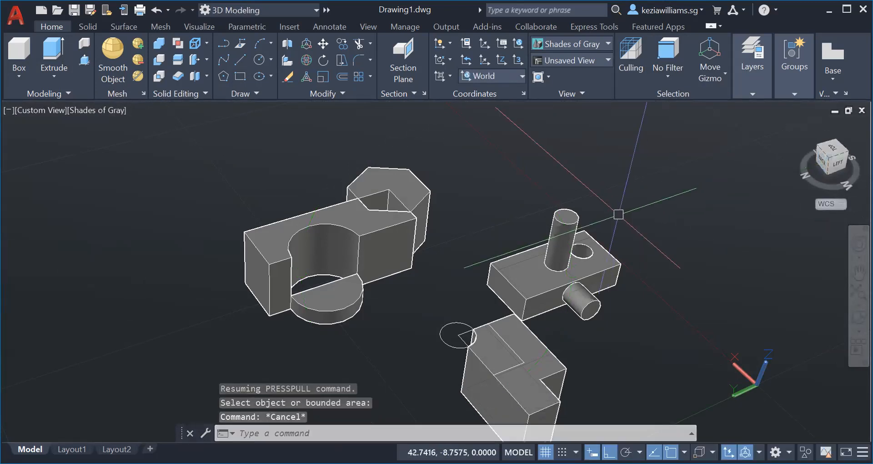
{"action": "key", "text": "Escape"}
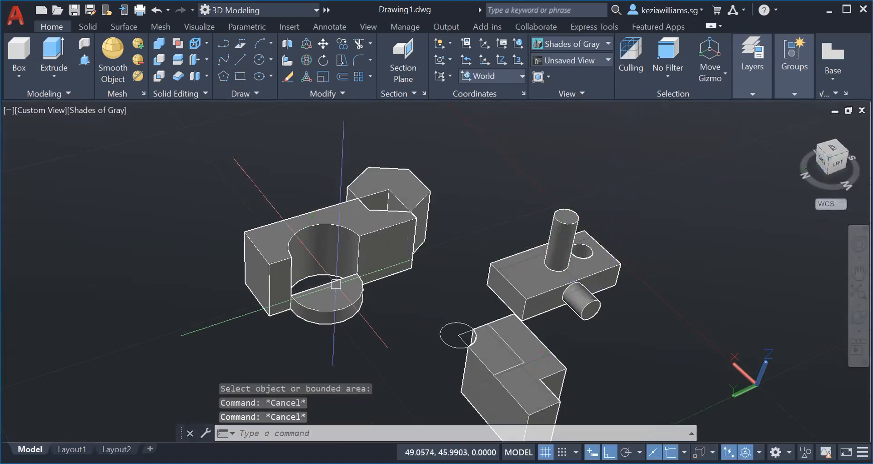
{"action": "key", "text": "Escape"}
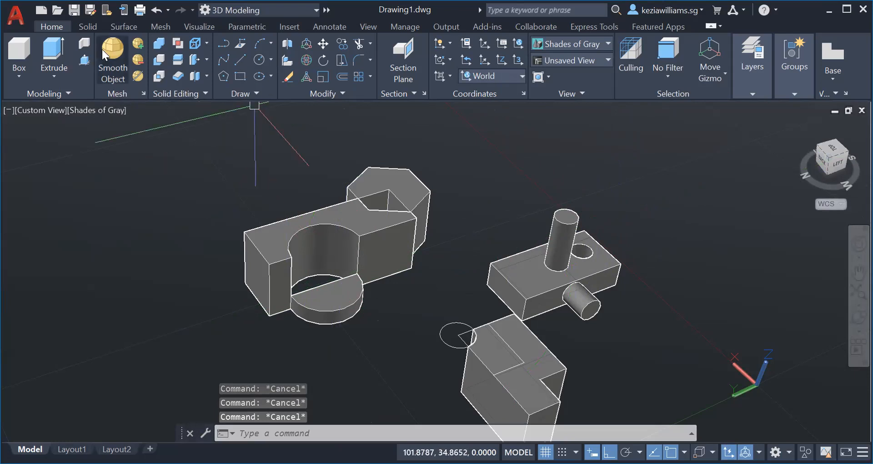
{"action": "left_click", "coordinate": [154, 13]}
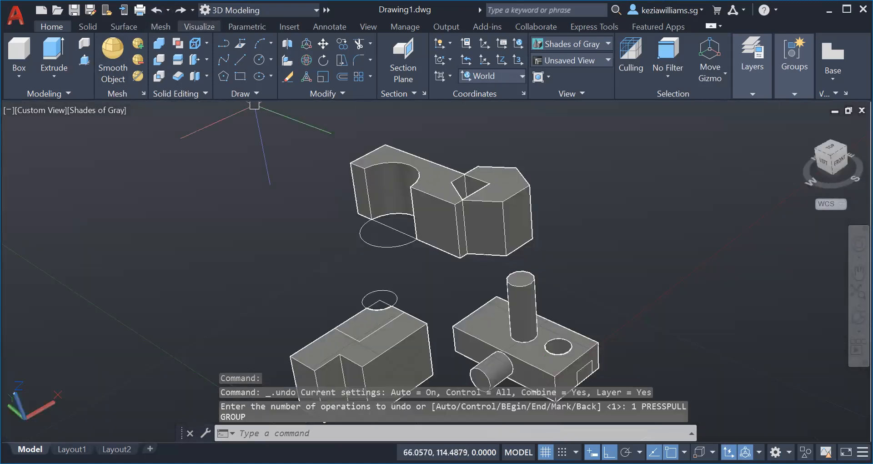
Step: Press-pull the circle segment outside the rectangle upward until it is level with the top of the adjoining block
{"action": "left_click", "coordinate": [84, 61]}
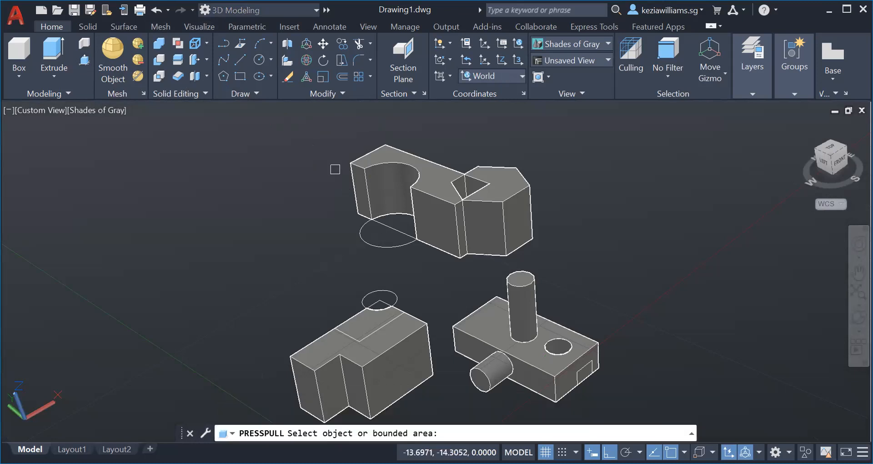
{"action": "left_click", "coordinate": [362, 205]}
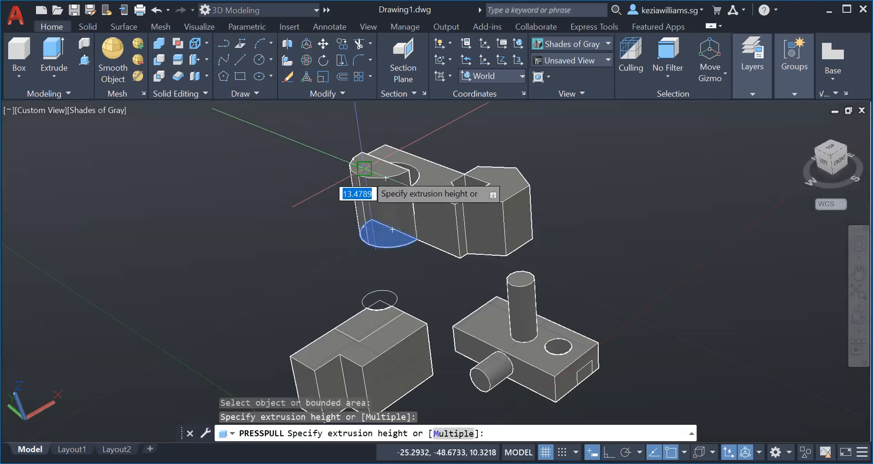
{"action": "left_click", "coordinate": [410, 186]}
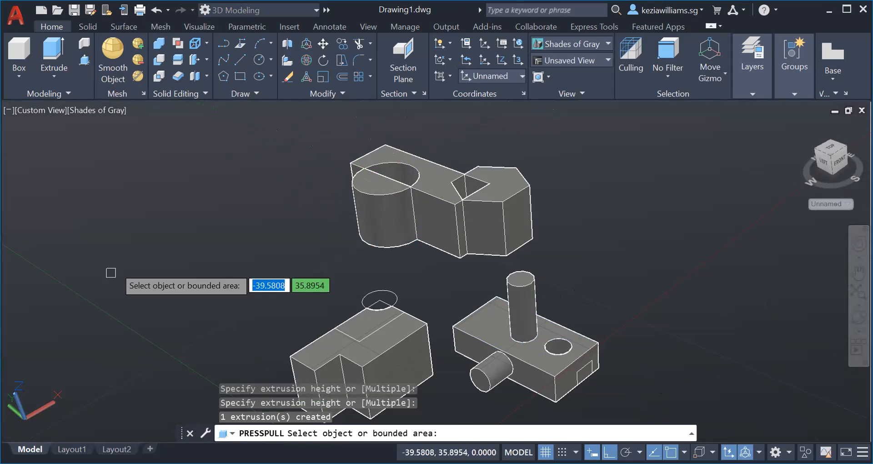
Step: Draw a small freehand rectangle on the ground plane in the empty area beside the existing solids
{"action": "left_click", "coordinate": [245, 85]}
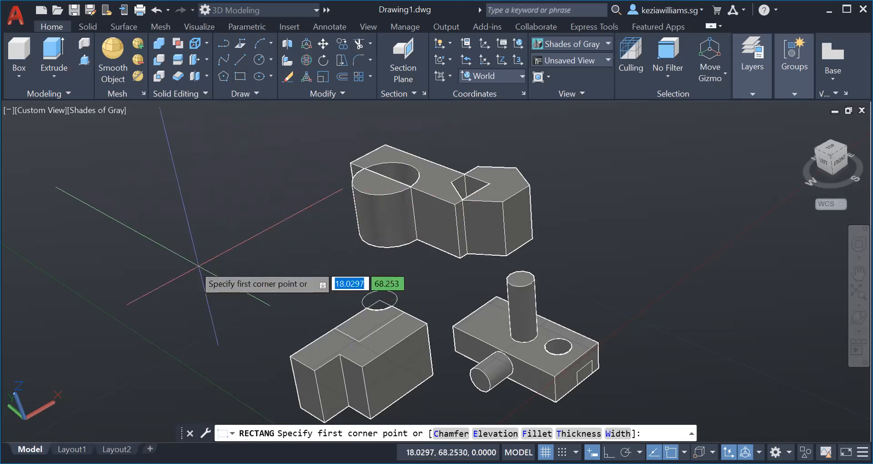
{"action": "left_click", "coordinate": [175, 255]}
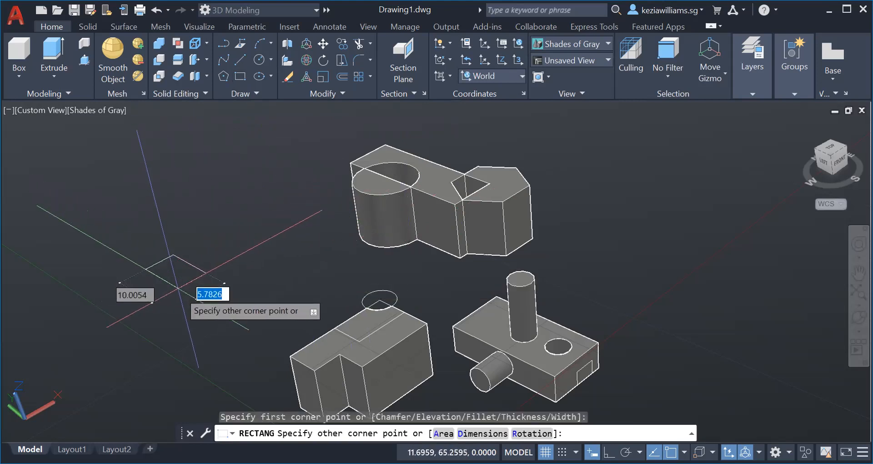
{"action": "left_click", "coordinate": [185, 301]}
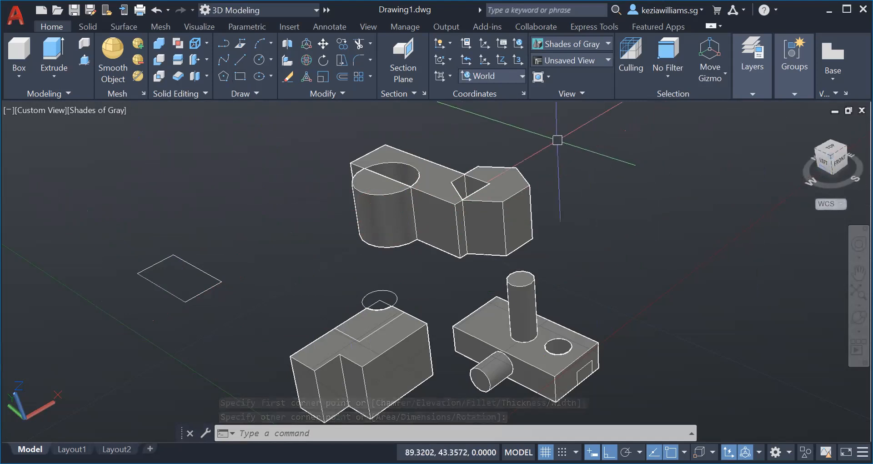
Step: Switch to the Left view and start a line at the end of the new rectangle's edge, with Ortho off for a slanted direction
{"action": "left_click", "coordinate": [579, 61]}
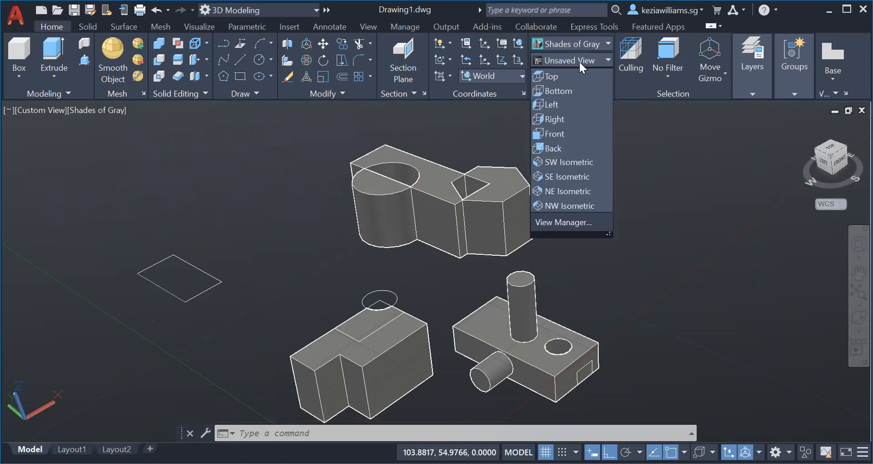
{"action": "left_click", "coordinate": [580, 104]}
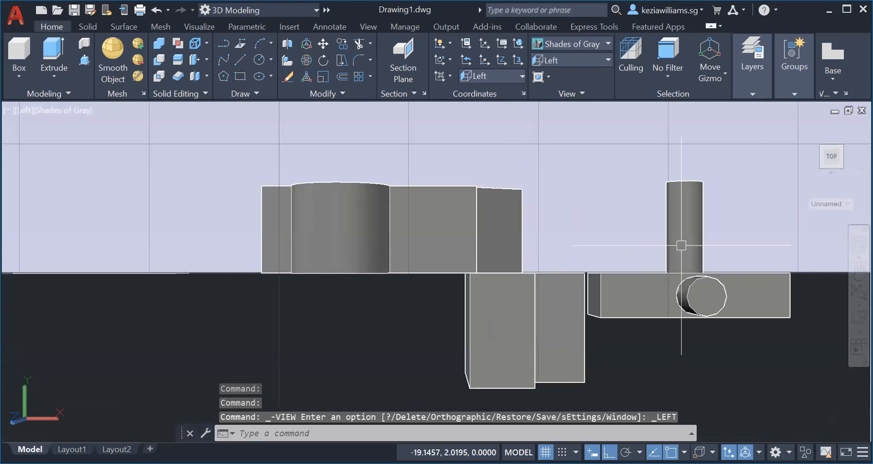
{"action": "left_click", "coordinate": [240, 61]}
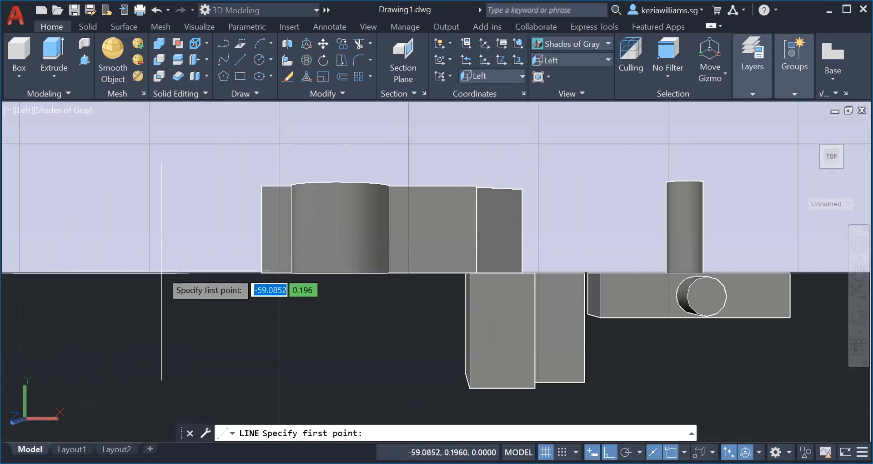
{"action": "left_click", "coordinate": [189, 273]}
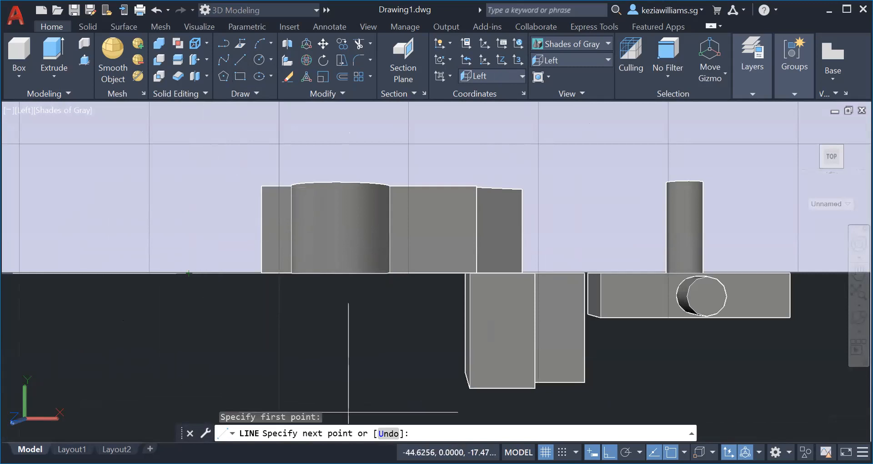
{"action": "key", "text": "F8"}
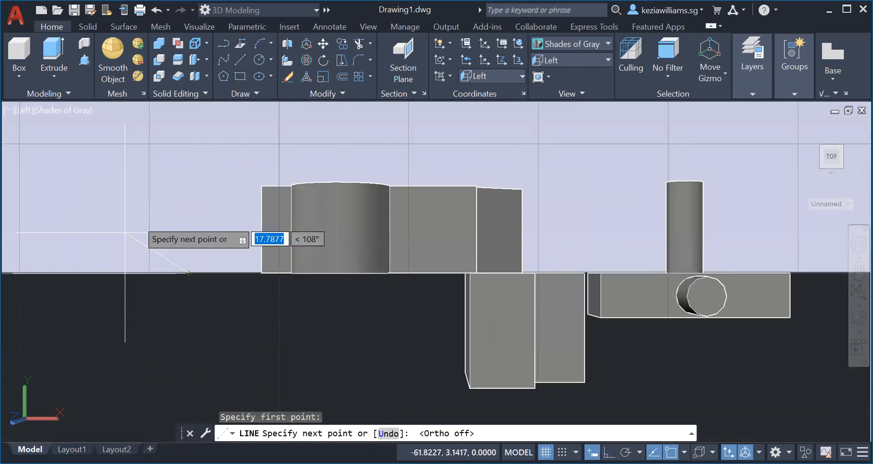
Step: Finish the slanted direction line rising from the separate rectangle in the Left view
{"action": "left_click", "coordinate": [225, 151]}
{"action": "key", "text": "Return"}
{"action": "left_click", "coordinate": [804, 125]}
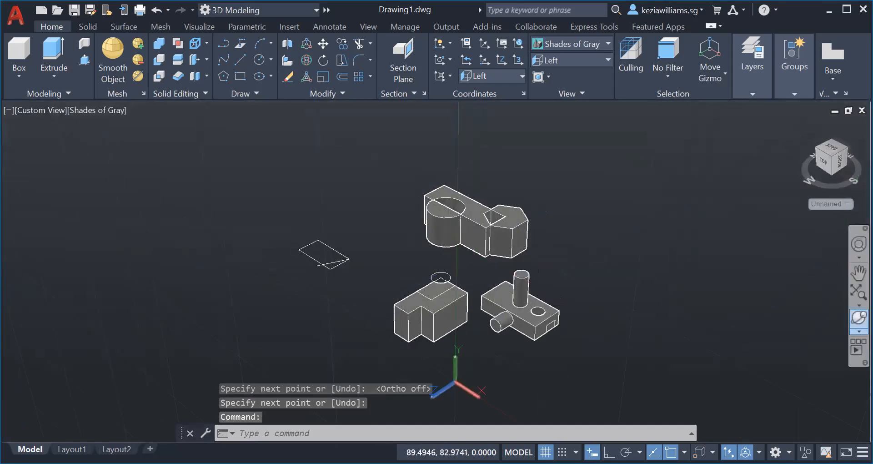
Step: Extrude the separate rectangle with the Direction option, using the slanted line's start and end points as the direction
{"action": "left_click", "coordinate": [859, 317]}
{"action": "left_click_drag", "start_coordinate": [491, 316], "coordinate": [448, 332]}
{"action": "key", "text": "Escape"}
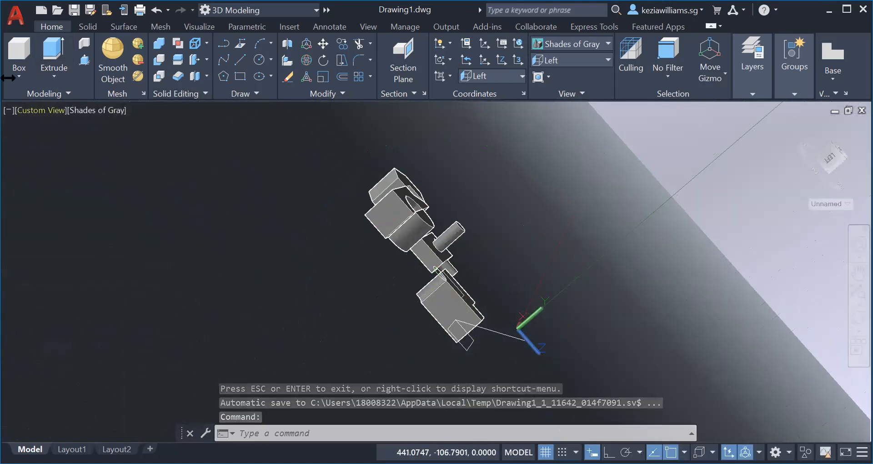
{"action": "left_click", "coordinate": [54, 52]}
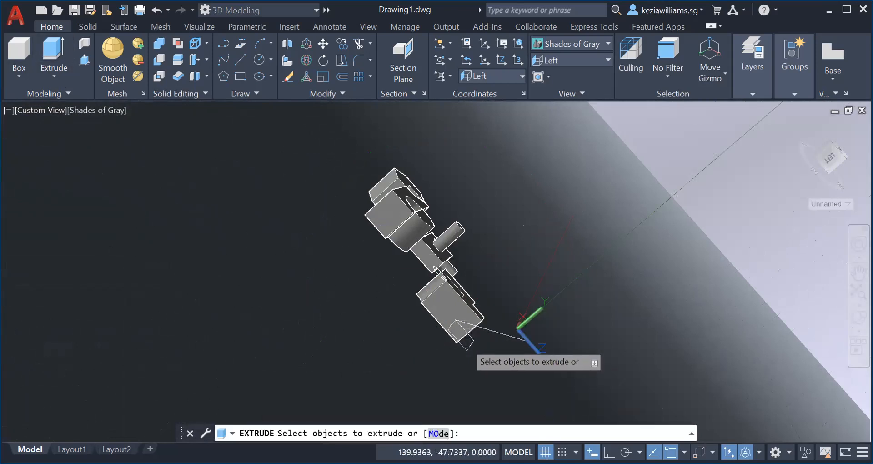
{"action": "left_click", "coordinate": [465, 342]}
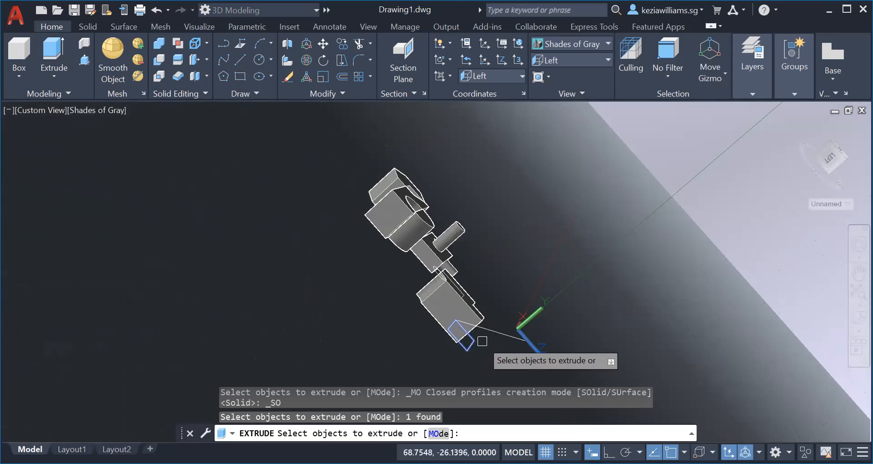
{"action": "right_click", "coordinate": [482, 341]}
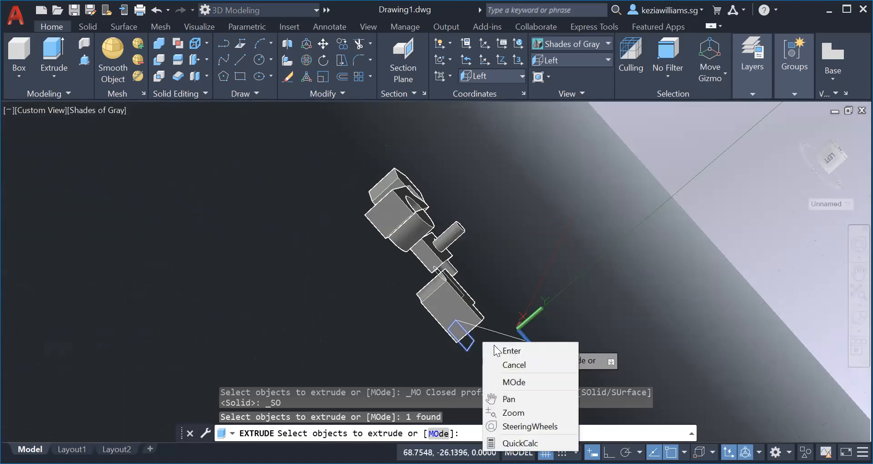
{"action": "left_click", "coordinate": [512, 351]}
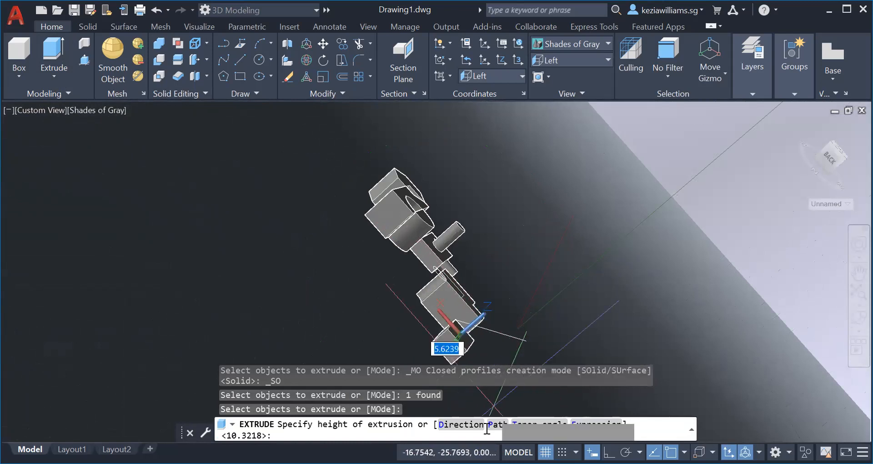
{"action": "left_click", "coordinate": [460, 424]}
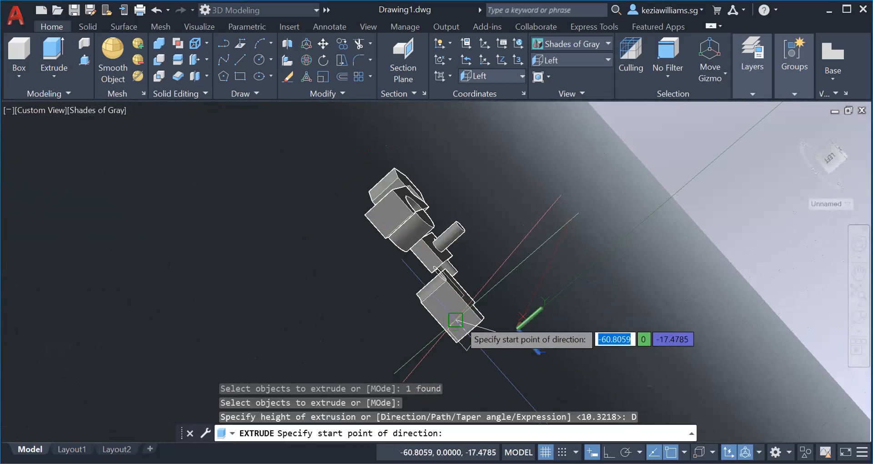
{"action": "left_click", "coordinate": [460, 314]}
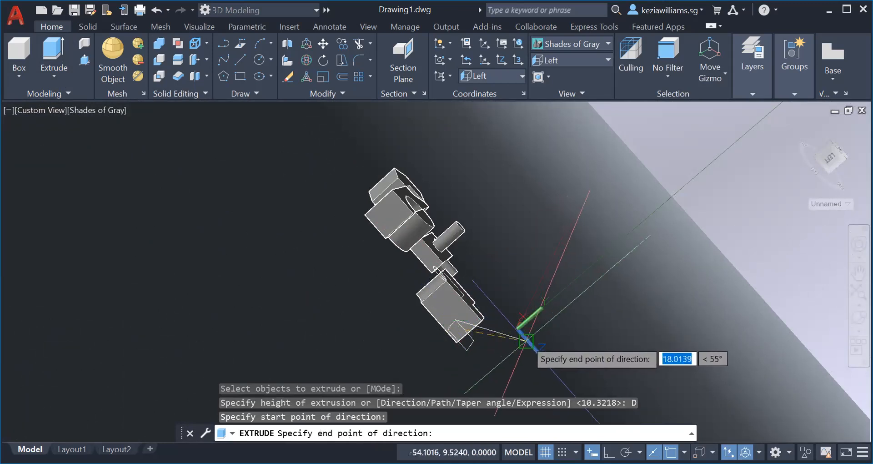
{"action": "left_click", "coordinate": [529, 339]}
{"action": "scroll", "coordinate": [583, 343], "scroll_direction": "down", "scroll_amount": 3}
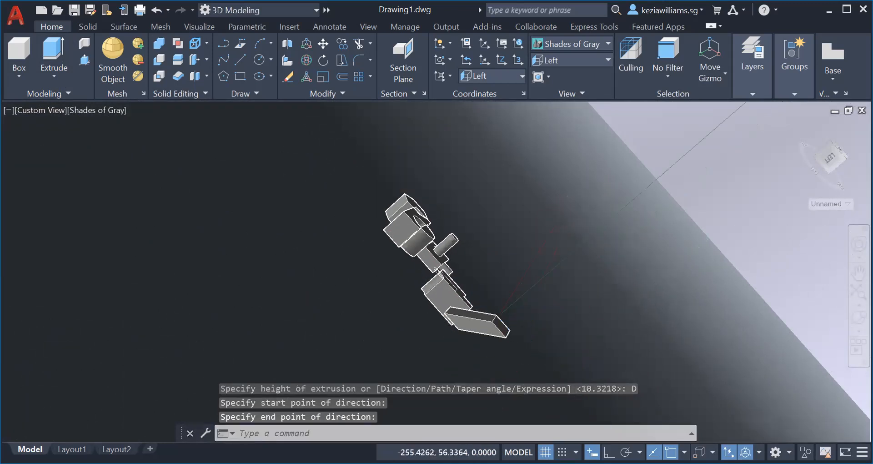
{"action": "scroll", "coordinate": [584, 344], "scroll_direction": "up", "scroll_amount": 4}
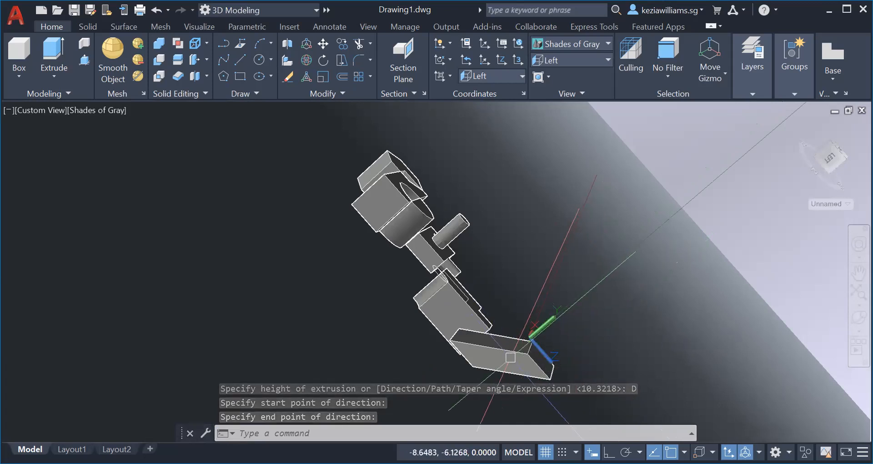
{"action": "key", "text": "Return"}
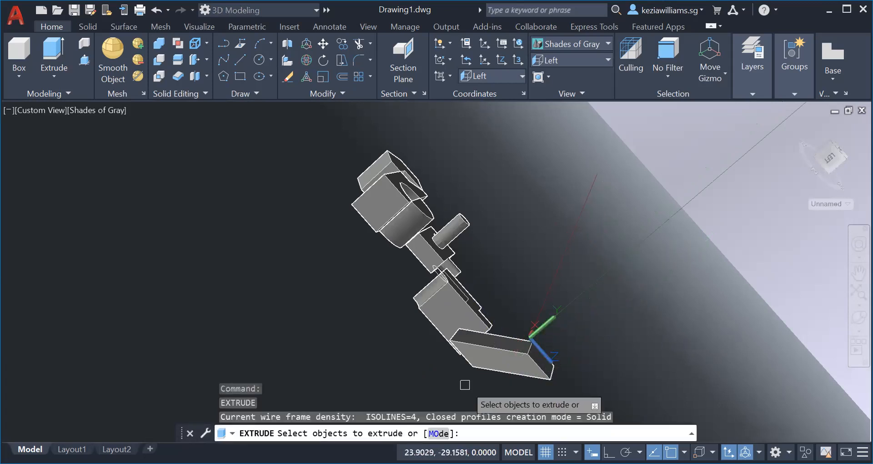
{"action": "key", "text": "Return"}
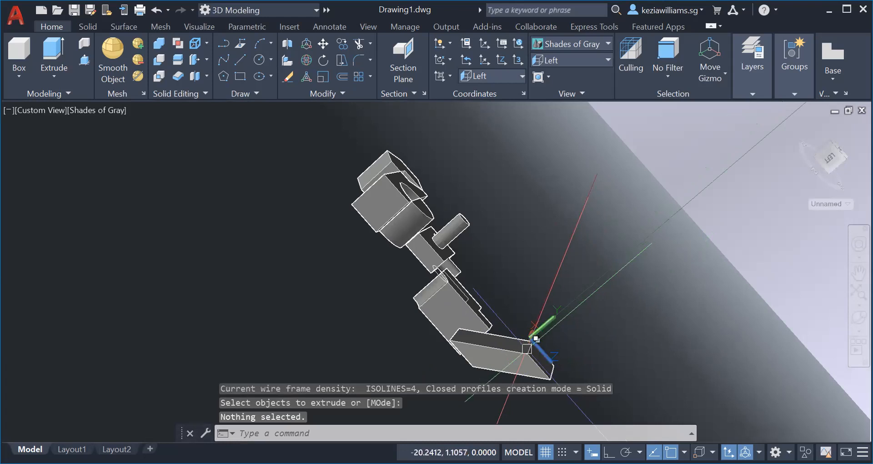
{"action": "key", "text": "Escape"}
{"action": "key", "text": "Escape"}
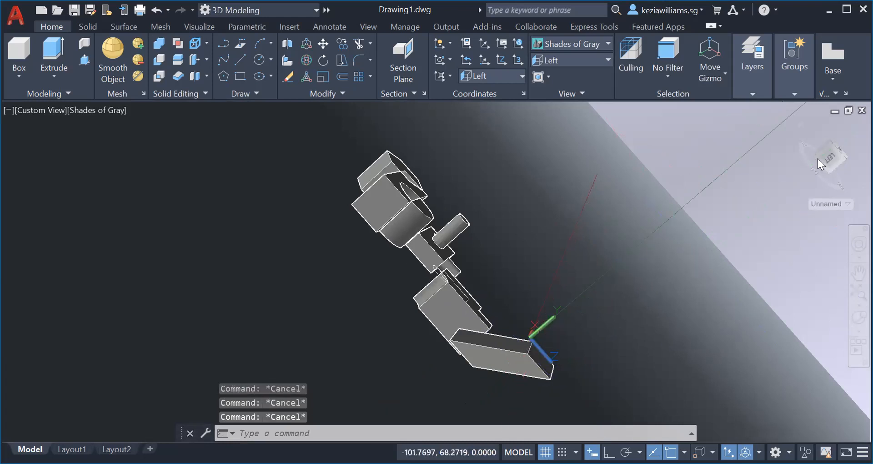
Step: Return to the home view and switch the projection to Parallel
{"action": "left_click", "coordinate": [801, 126]}
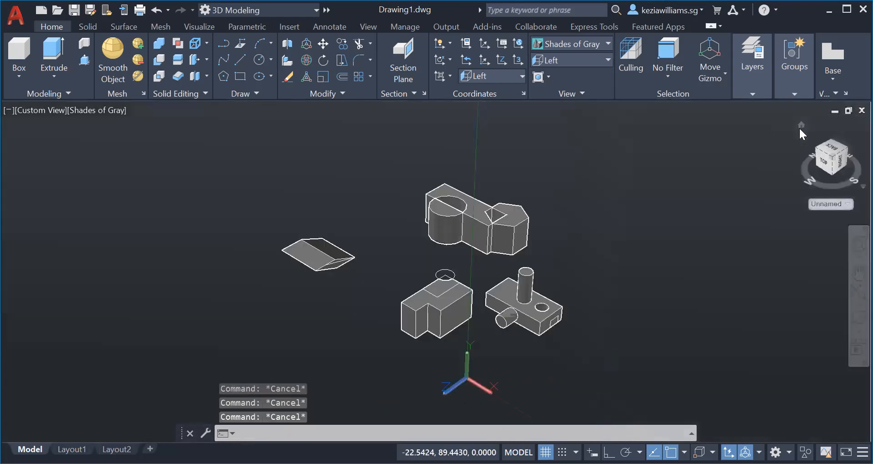
{"action": "right_click", "coordinate": [829, 146]}
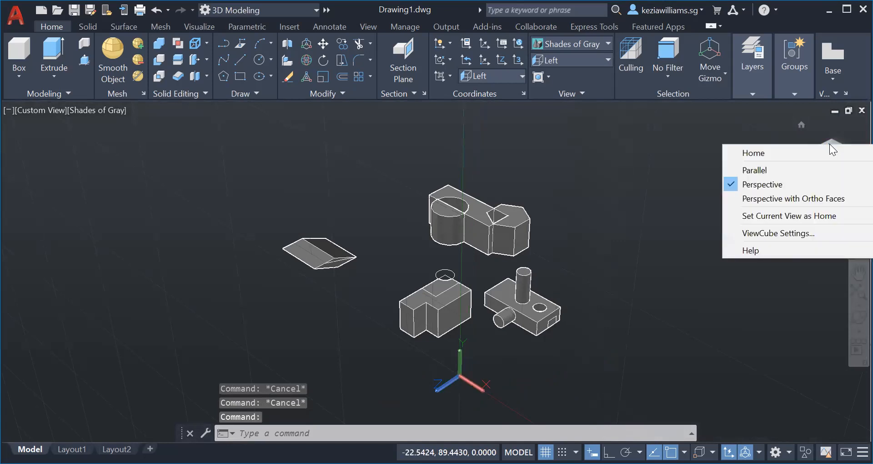
{"action": "left_click", "coordinate": [804, 169]}
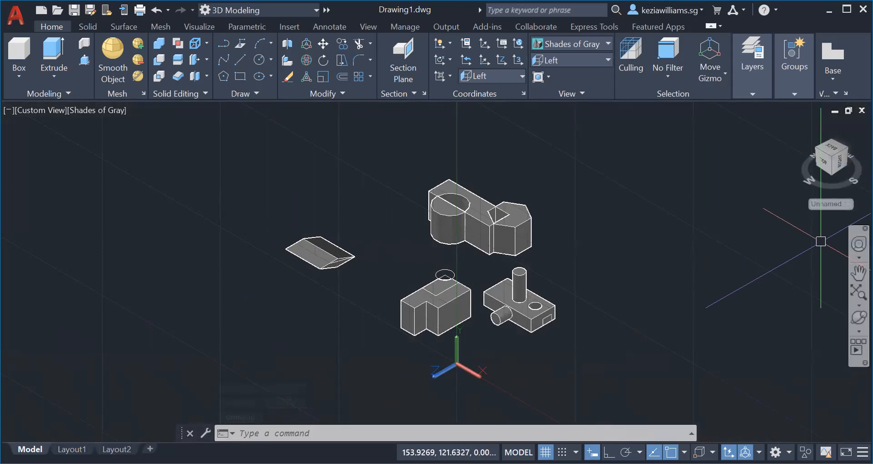
Step: Try to Presspull the end face of the inclined prism
{"action": "middle_click_drag", "start_coordinate": [478, 302], "coordinate": [451, 363], "text": "ctrl+shift"}
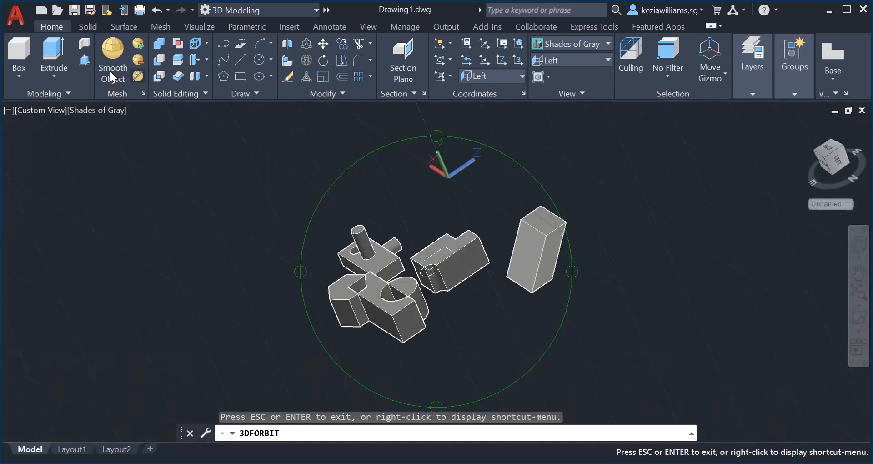
{"action": "left_click", "coordinate": [85, 59]}
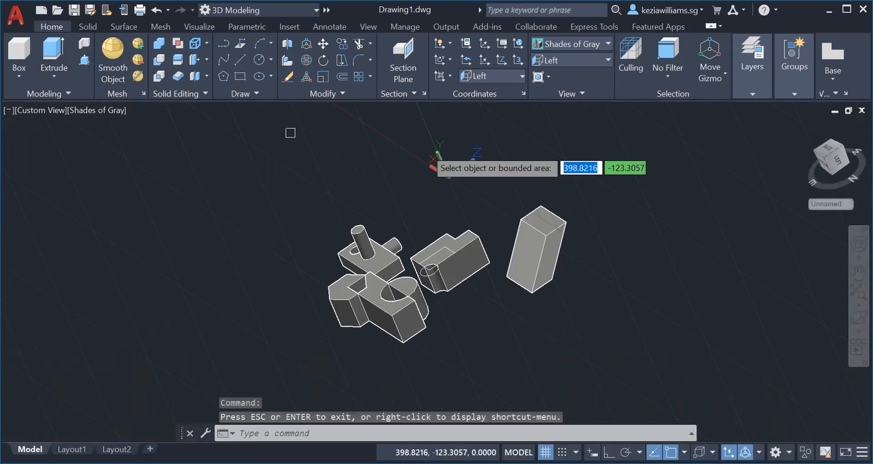
{"action": "left_click", "coordinate": [543, 220]}
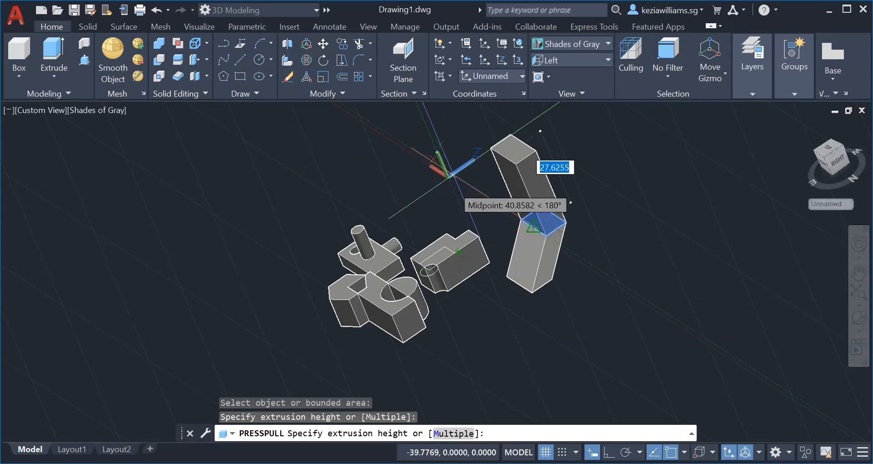
{"action": "key", "text": "Escape"}
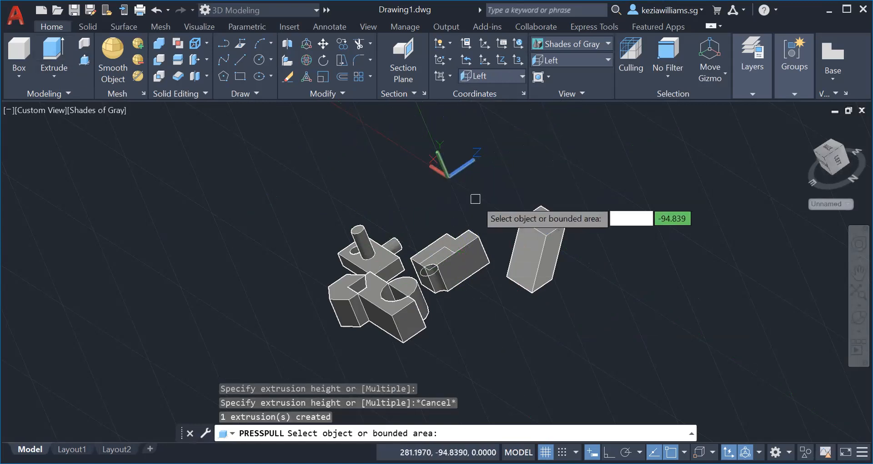
{"action": "left_click", "coordinate": [549, 219]}
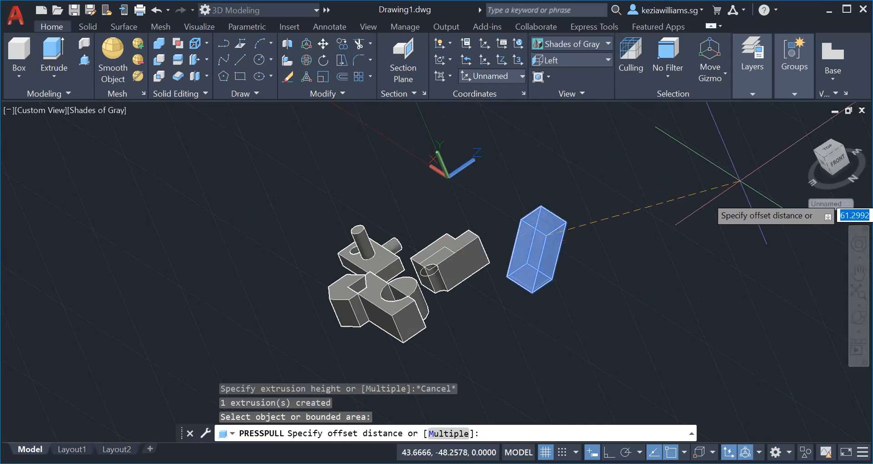
{"action": "left_click", "coordinate": [859, 315]}
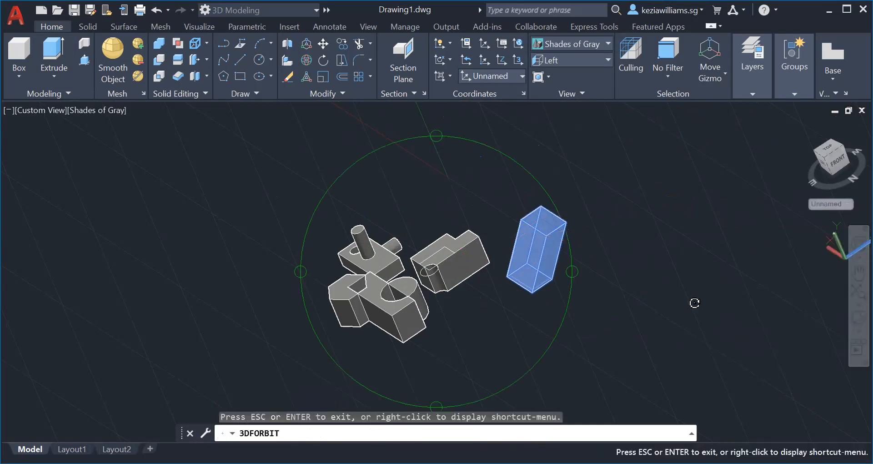
{"action": "left_click_drag", "start_coordinate": [526, 273], "coordinate": [587, 237]}
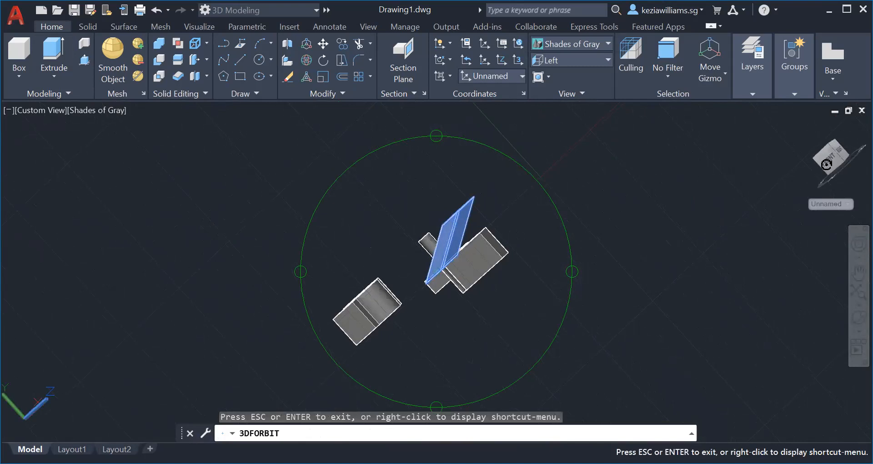
{"action": "key", "text": "Escape"}
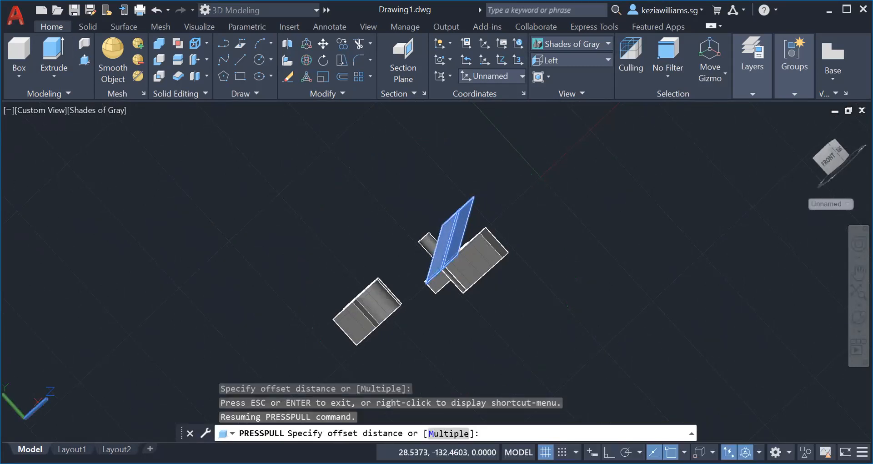
{"action": "left_click", "coordinate": [830, 161]}
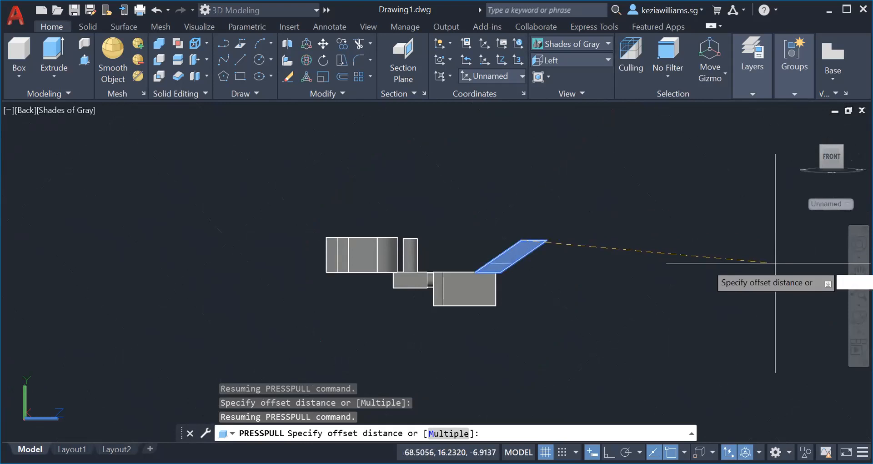
{"action": "middle_click_drag", "start_coordinate": [709, 264], "coordinate": [658, 218], "text": "ctrl+shift"}
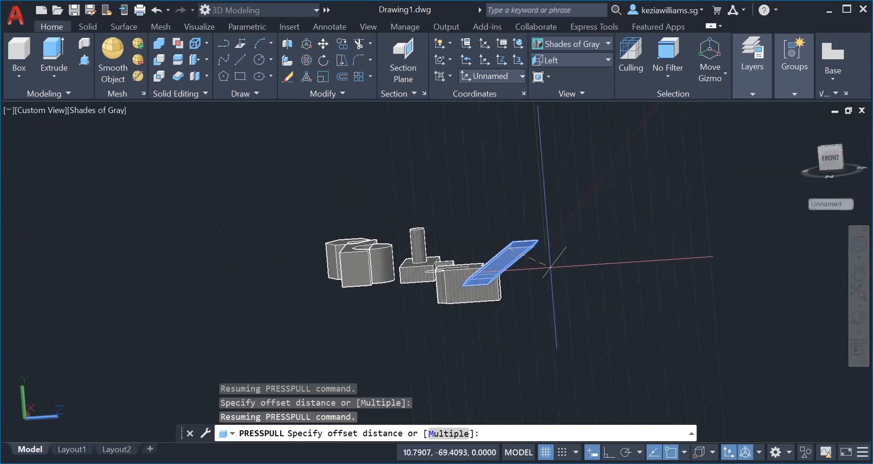
{"action": "key", "text": "Escape"}
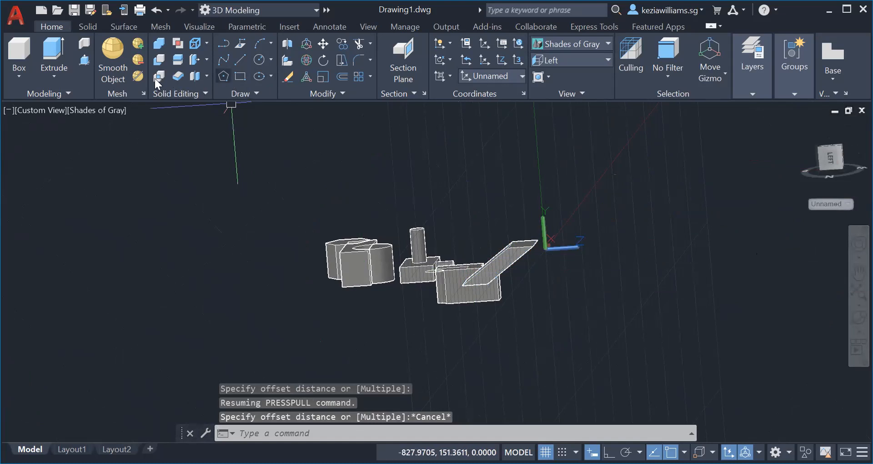
Step: Presspull the upper end face of the inclined prism upward into a vertical block
{"action": "left_click", "coordinate": [84, 59]}
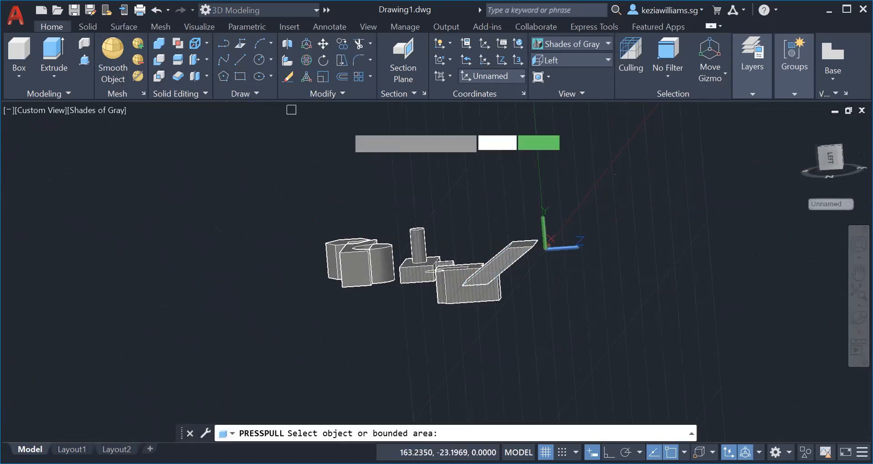
{"action": "scroll", "coordinate": [524, 242], "scroll_direction": "up", "scroll_amount": 3}
{"action": "left_click", "coordinate": [523, 239]}
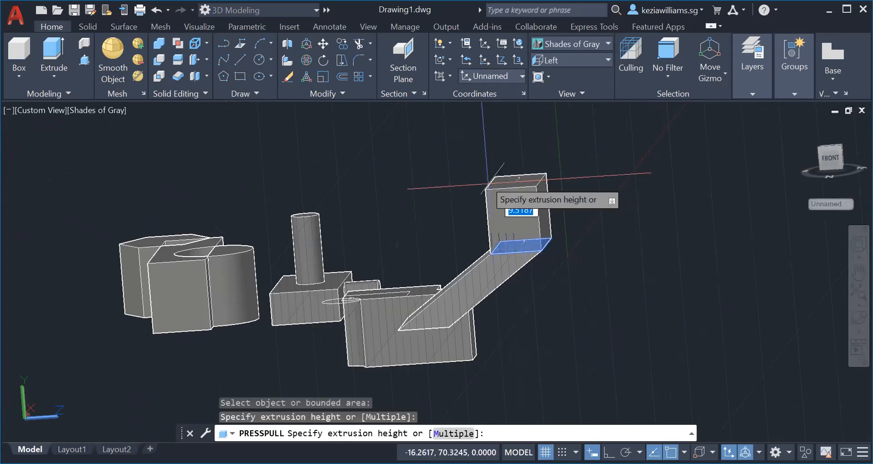
{"action": "left_click", "coordinate": [476, 166]}
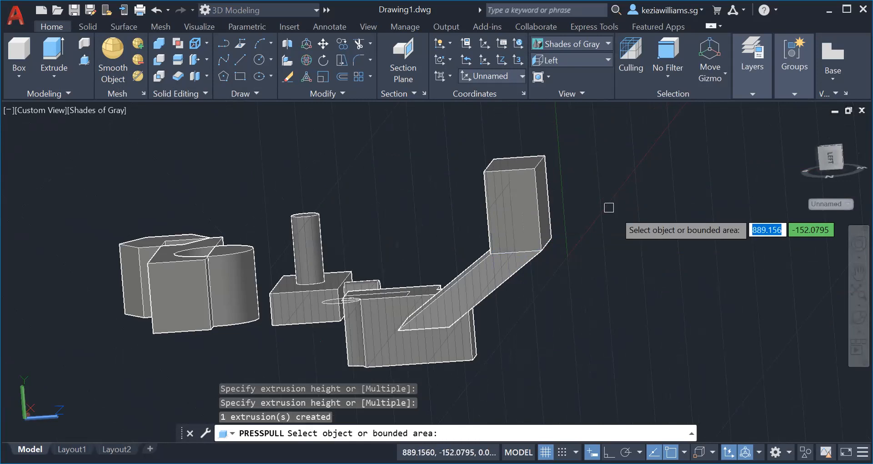
{"action": "key", "text": "Return"}
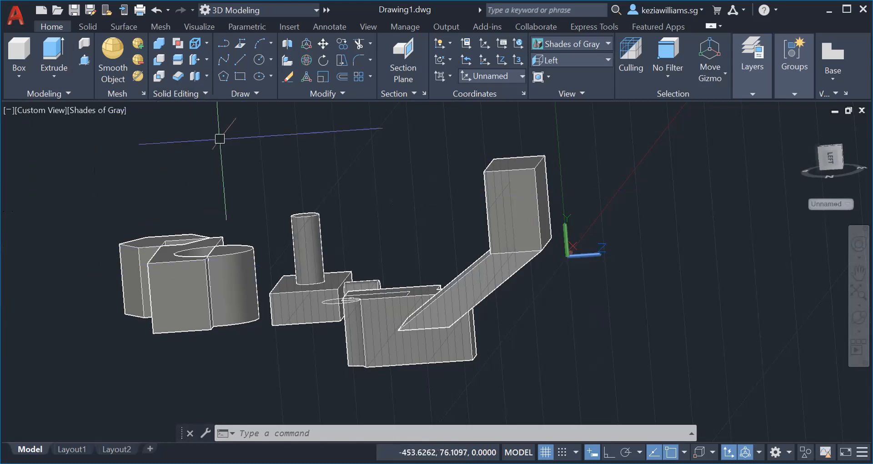
Step: Show all the solids from the home view
{"action": "left_click", "coordinate": [321, 195]}
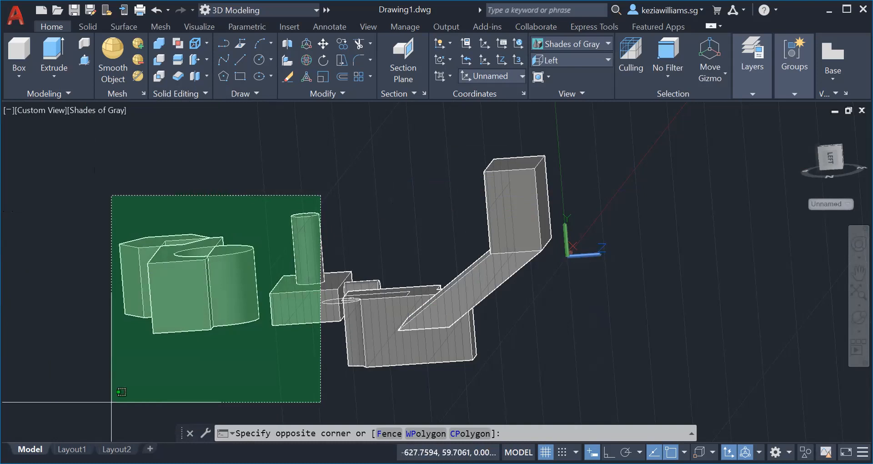
{"action": "key", "text": "Escape"}
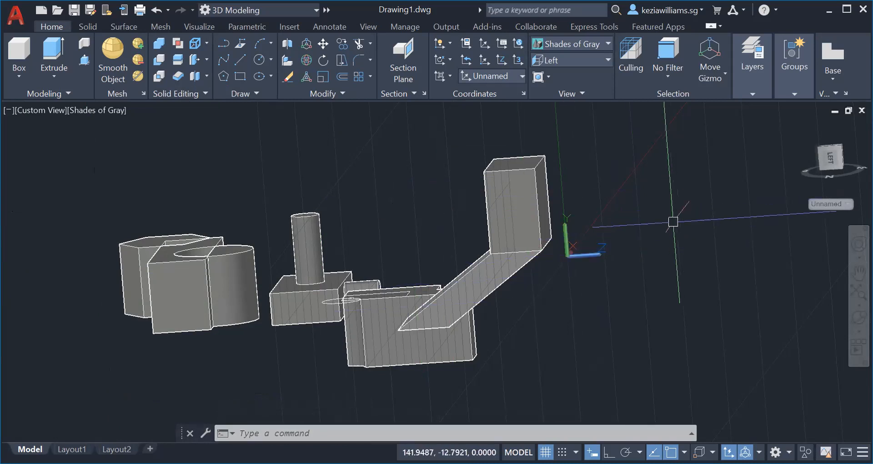
{"action": "left_click", "coordinate": [802, 125]}
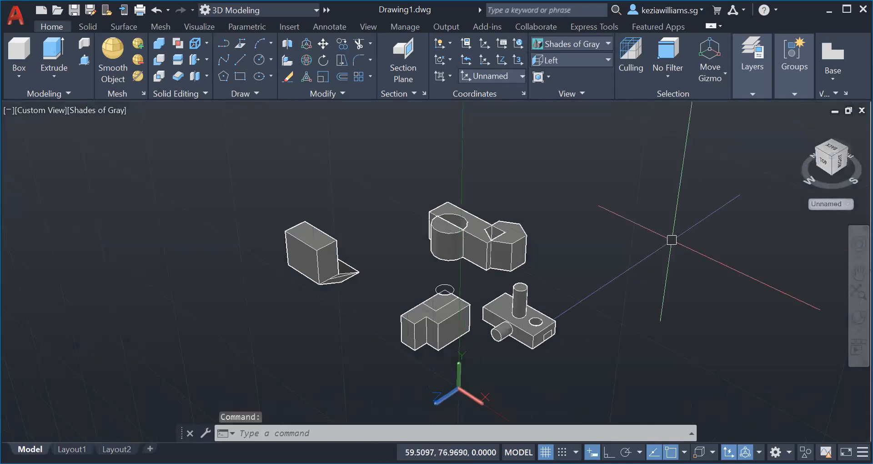
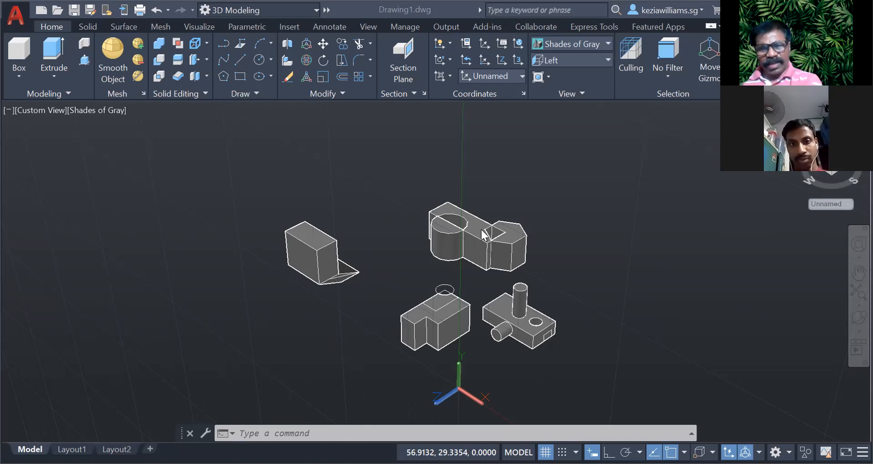
Step: Select the notched block and the upper group's slab and cylinder individually to check which shapes are separate solids
{"action": "left_click", "coordinate": [452, 236]}
{"action": "left_click", "coordinate": [446, 302]}
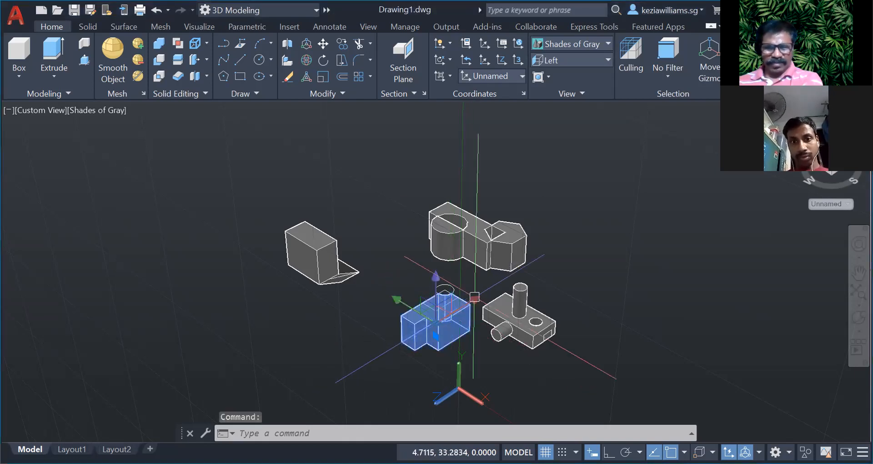
{"action": "left_click", "coordinate": [467, 246]}
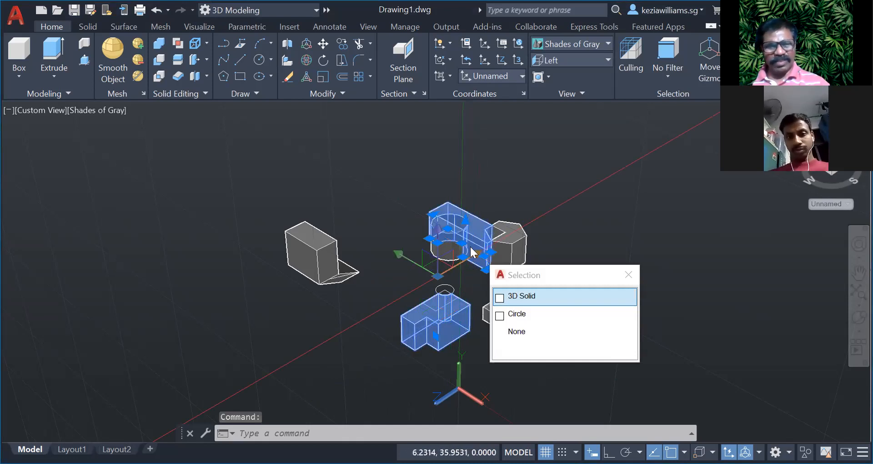
{"action": "key", "text": "Escape"}
{"action": "left_click", "coordinate": [464, 261]}
{"action": "scroll", "coordinate": [464, 262], "scroll_direction": "down", "scroll_amount": 2}
{"action": "scroll", "coordinate": [466, 268], "scroll_direction": "up", "scroll_amount": 5}
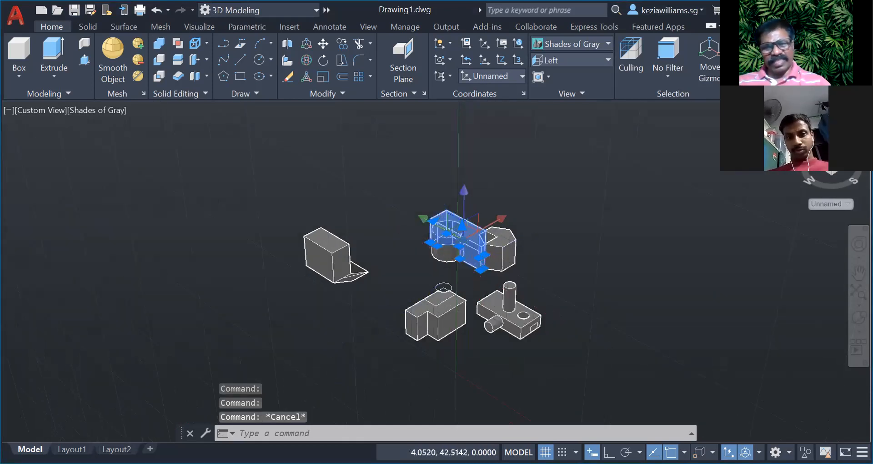
{"action": "key", "text": "Escape"}
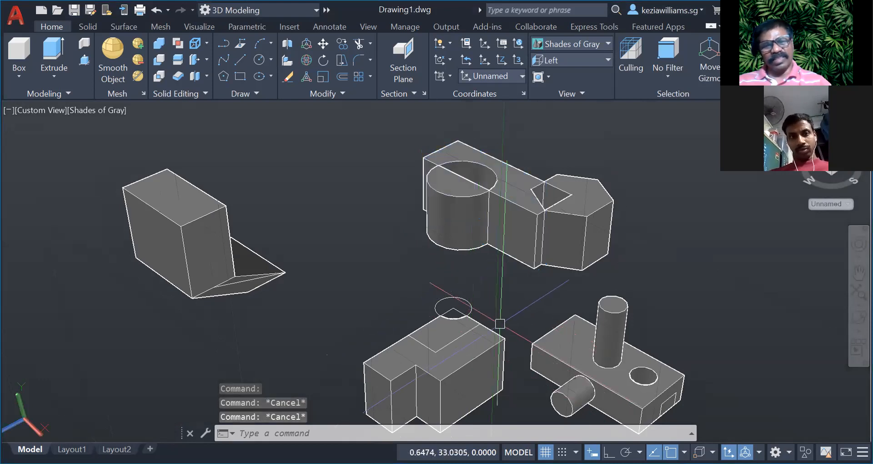
{"action": "left_click", "coordinate": [452, 212]}
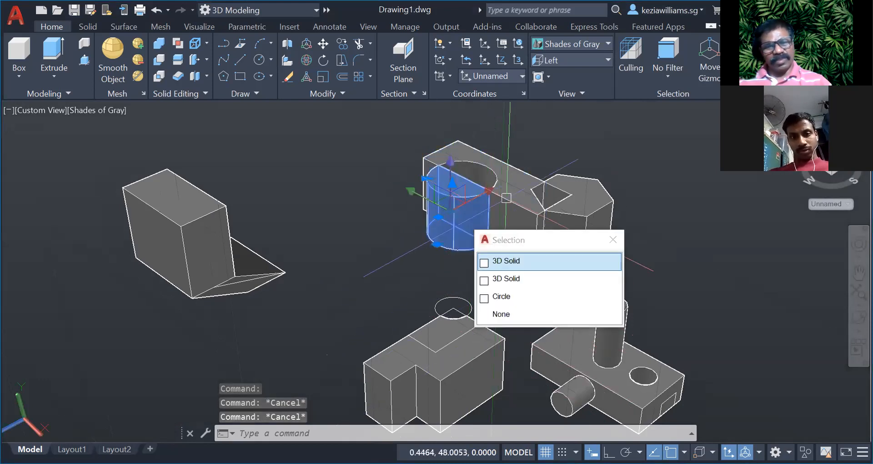
{"action": "left_click", "coordinate": [493, 260]}
{"action": "key", "text": "Escape"}
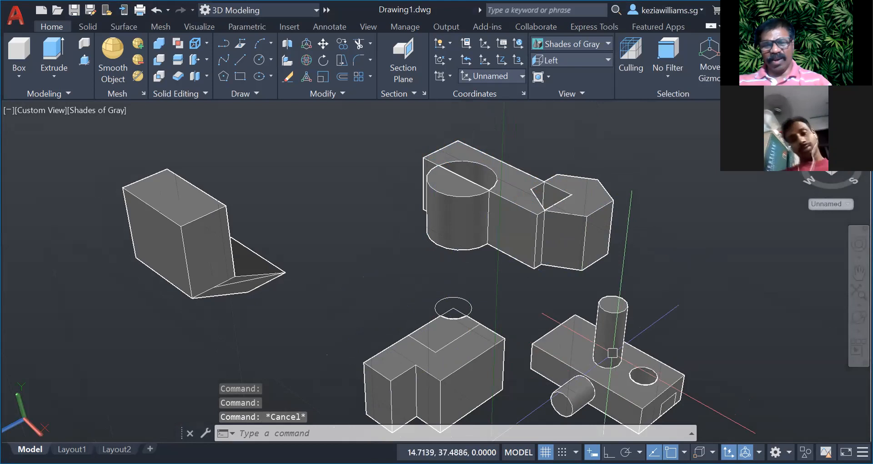
Step: Select the drilled block to check whether its two projecting cylinders belong to the same solid, and compare it with the other solids
{"action": "left_click", "coordinate": [613, 352]}
{"action": "middle_click_drag", "start_coordinate": [612, 352], "coordinate": [541, 191]}
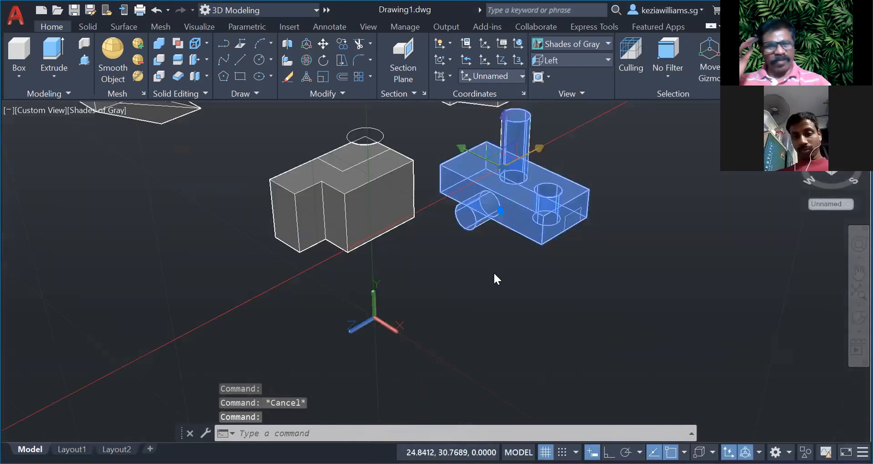
{"action": "key", "text": "Escape"}
{"action": "key", "text": "Escape"}
{"action": "middle_click_drag", "start_coordinate": [644, 283], "coordinate": [713, 349]}
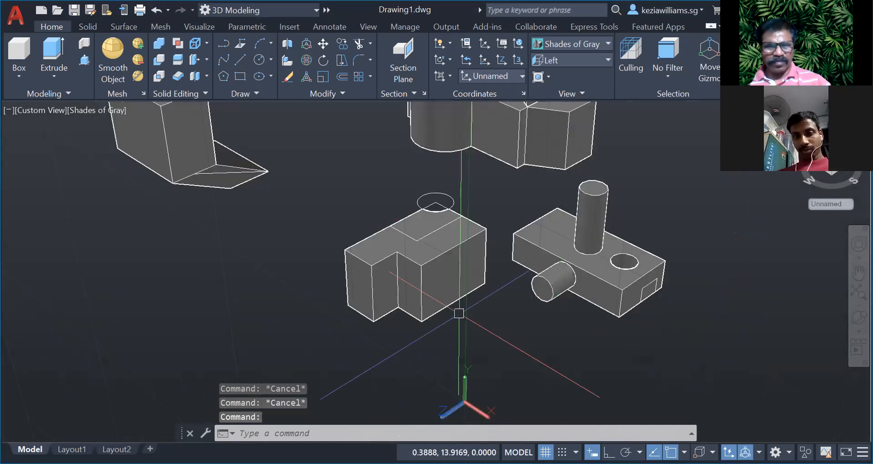
{"action": "middle_click_drag", "start_coordinate": [459, 313], "coordinate": [574, 338]}
{"action": "scroll", "coordinate": [514, 232], "scroll_direction": "up", "scroll_amount": 1}
{"action": "middle_click_drag", "start_coordinate": [515, 232], "coordinate": [517, 268]}
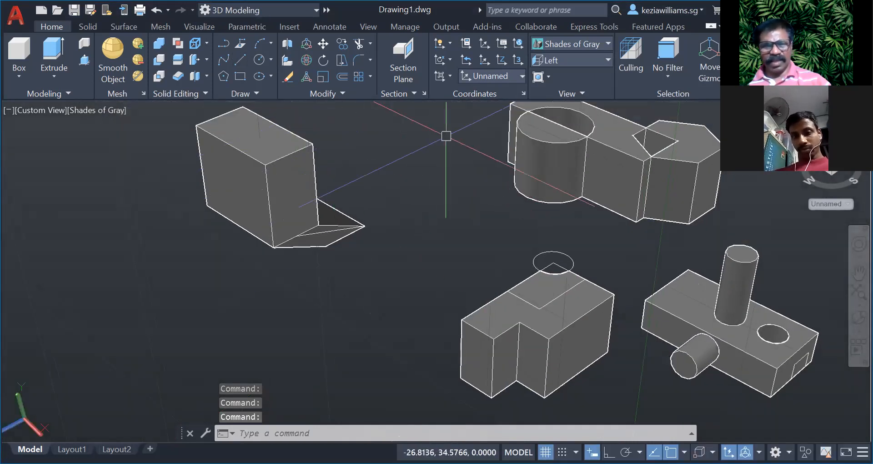
{"action": "key", "text": "Escape"}
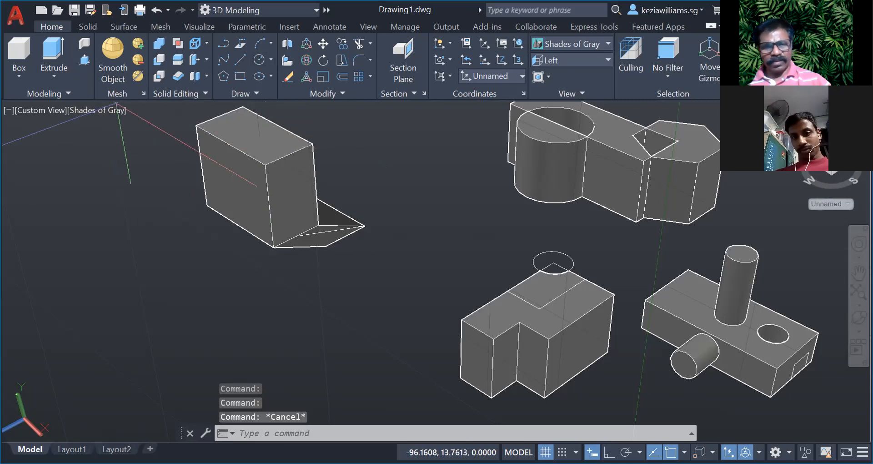
Step: Draw a small circle on the top face of the notched block, centred at the inner corner of the lines there
{"action": "left_click", "coordinate": [259, 60]}
{"action": "scroll", "coordinate": [518, 327], "scroll_direction": "up", "scroll_amount": 3}
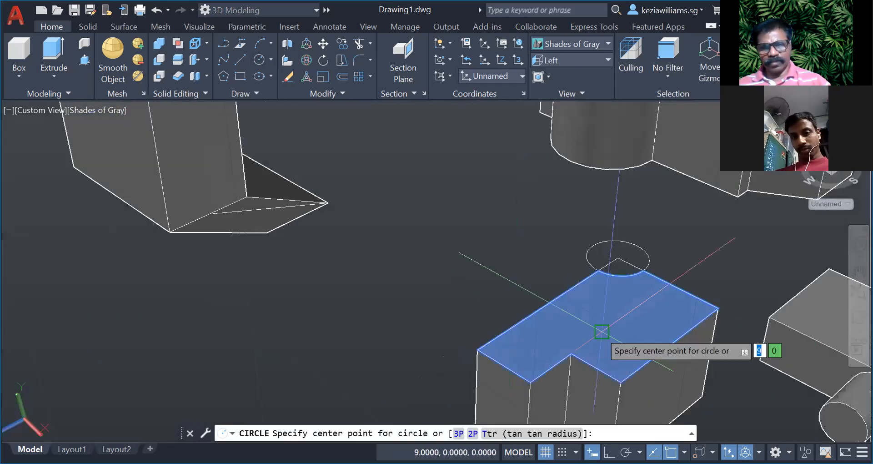
{"action": "left_click", "coordinate": [601, 331]}
{"action": "left_click", "coordinate": [629, 339]}
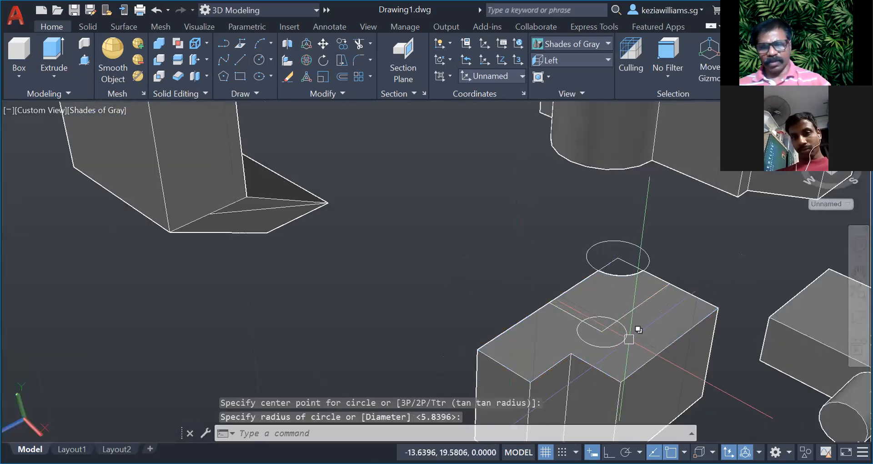
{"action": "key", "text": "Escape"}
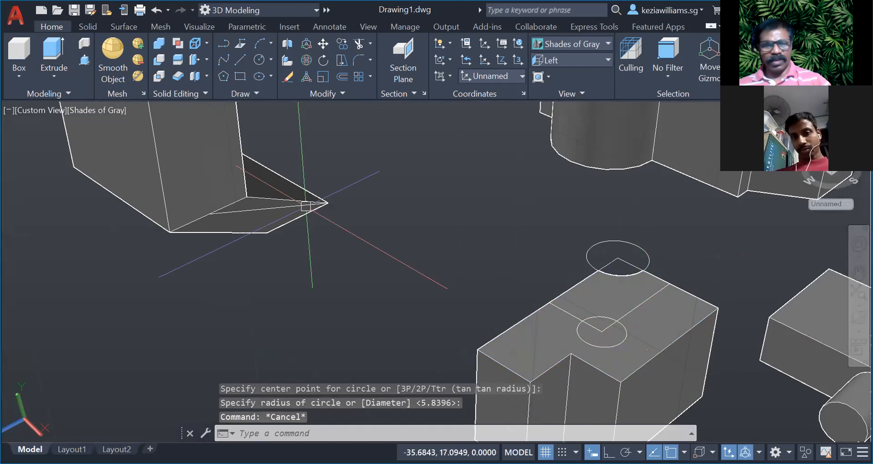
{"action": "left_click", "coordinate": [62, 64]}
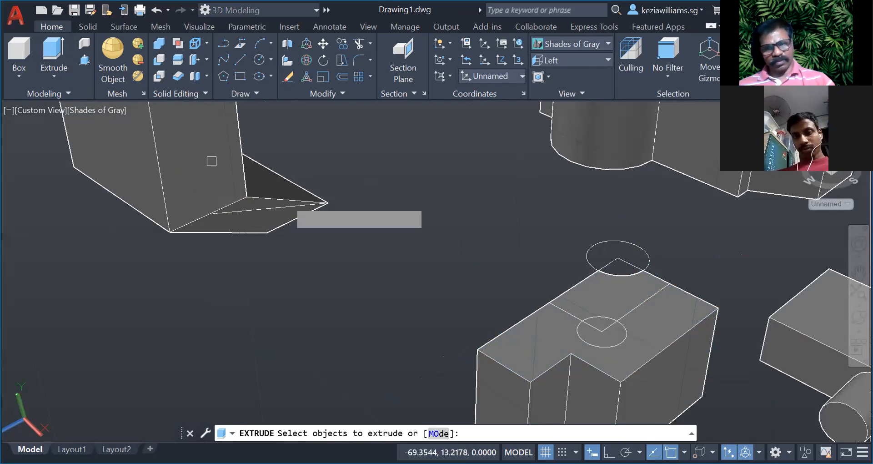
{"action": "left_click", "coordinate": [596, 348]}
{"action": "key", "text": "Escape"}
{"action": "left_click", "coordinate": [53, 55]}
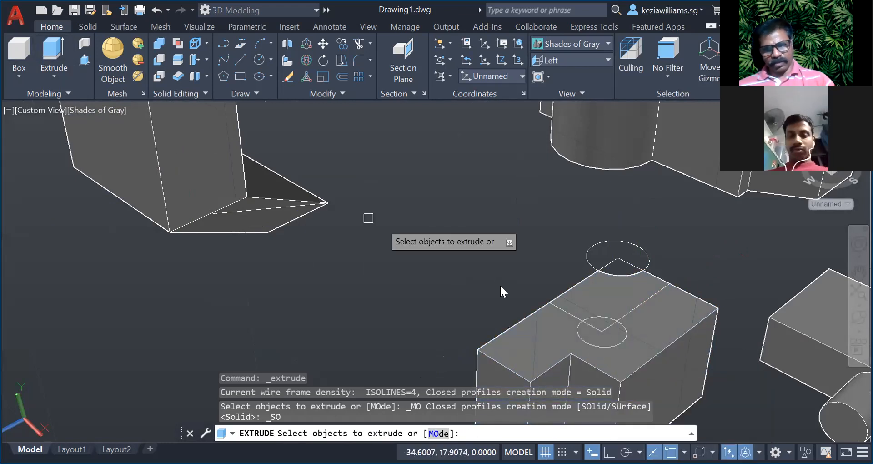
{"action": "middle_click", "coordinate": [594, 344]}
{"action": "left_click", "coordinate": [594, 344]}
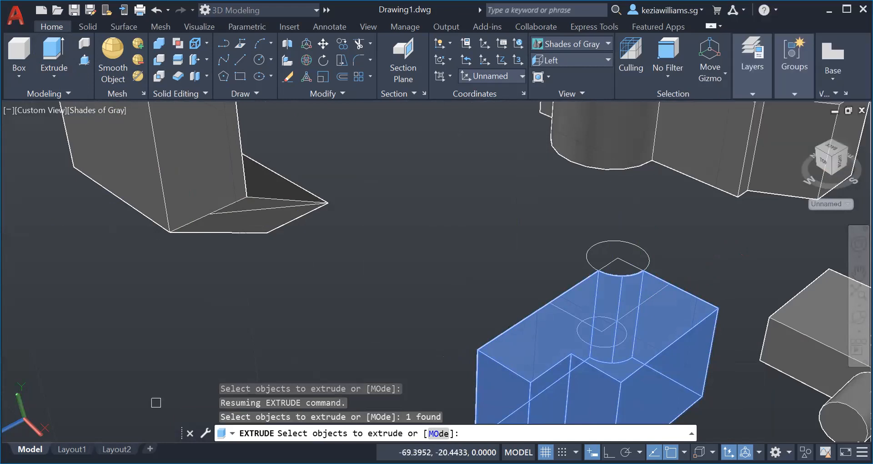
{"action": "key", "text": "Escape"}
{"action": "key", "text": "Escape"}
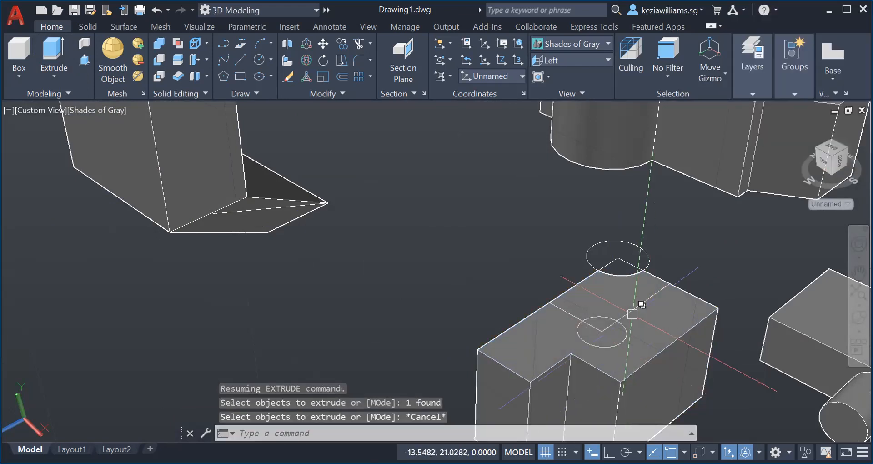
Step: Extrude the new circle on the notched block's top face upward with a height of 5
{"action": "left_click", "coordinate": [54, 50]}
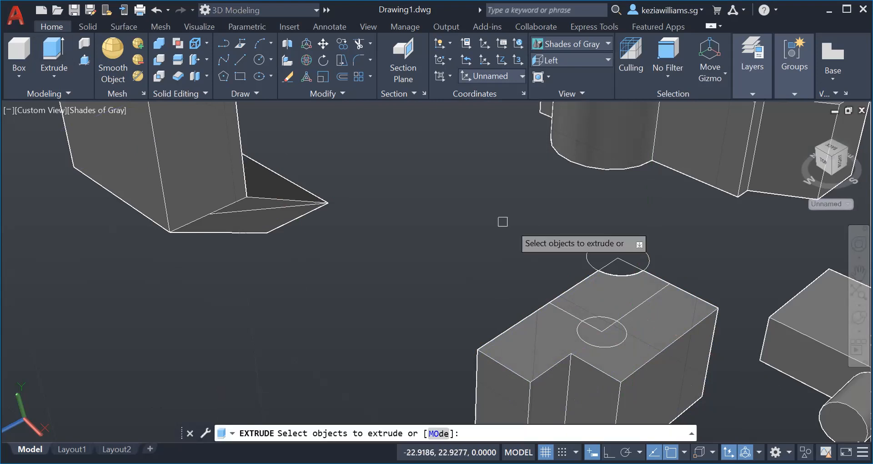
{"action": "left_click", "coordinate": [593, 346]}
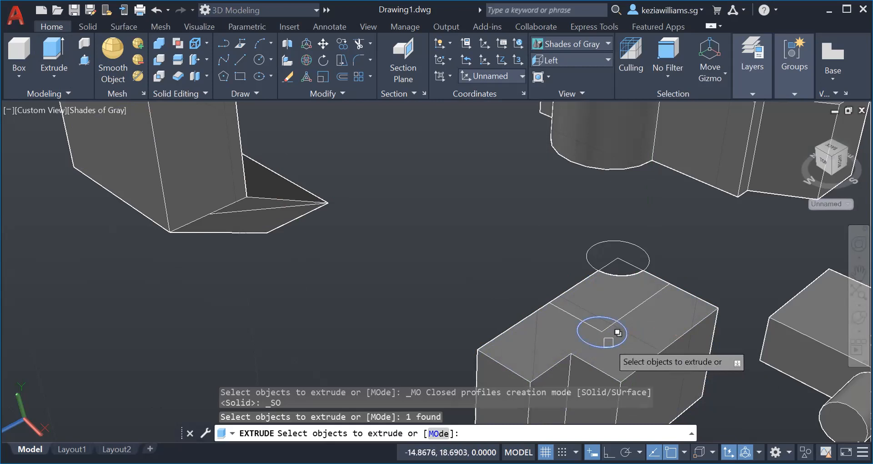
{"action": "key", "text": "Return"}
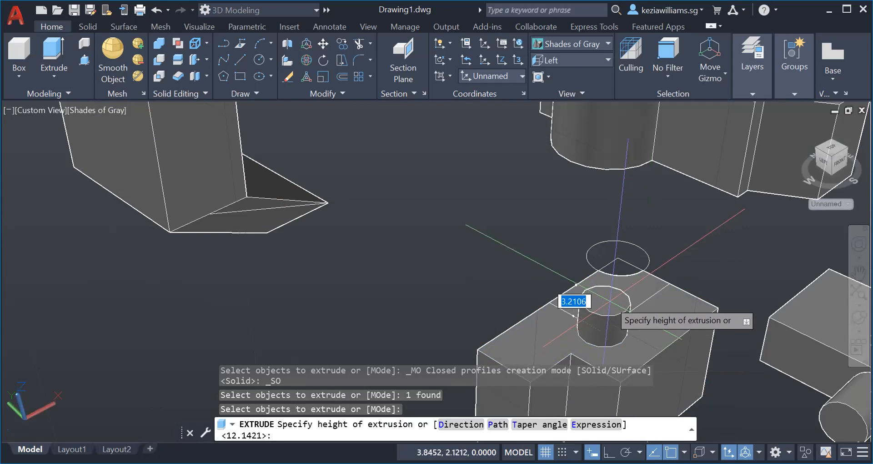
{"action": "type", "text": "5"}
{"action": "key", "text": "Return"}
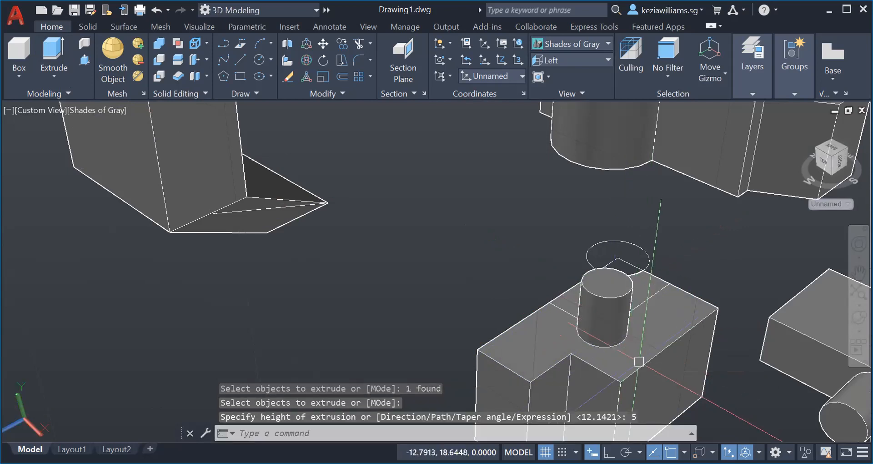
Step: Select the notched block on its own and free-orbit the view to inspect the cylinder standing on it
{"action": "left_click", "coordinate": [637, 363]}
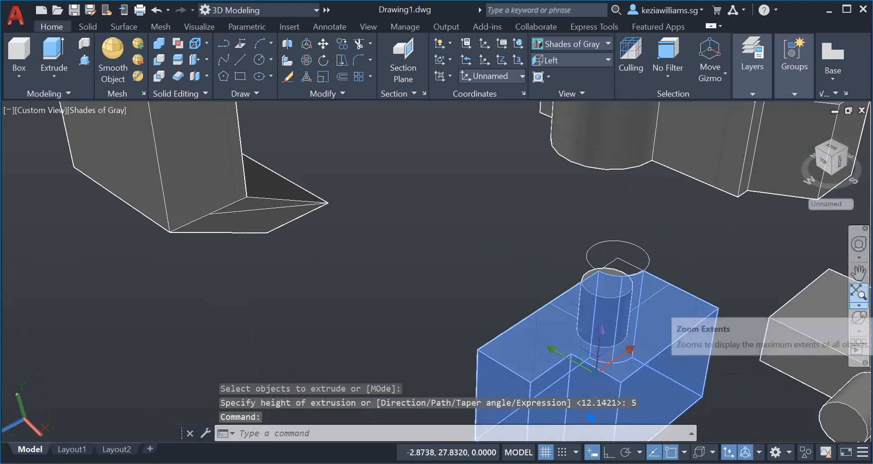
{"action": "key", "text": "Escape"}
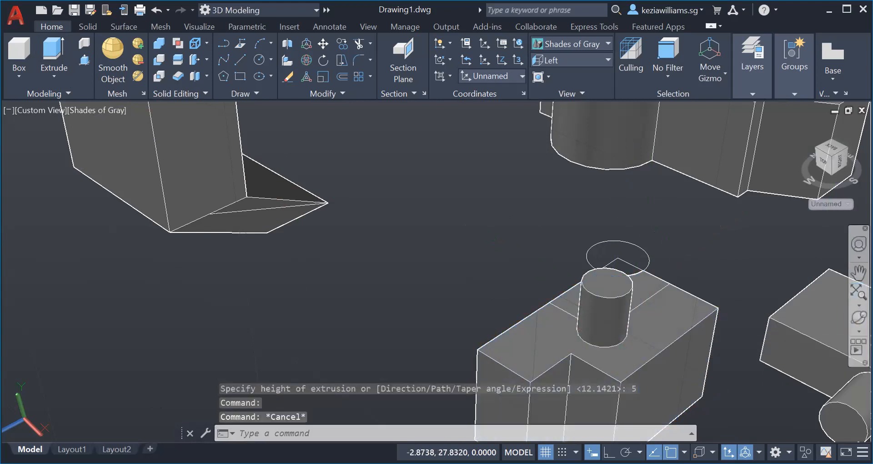
{"action": "left_click", "coordinate": [859, 317]}
{"action": "left_click_drag", "start_coordinate": [710, 310], "coordinate": [452, 286]}
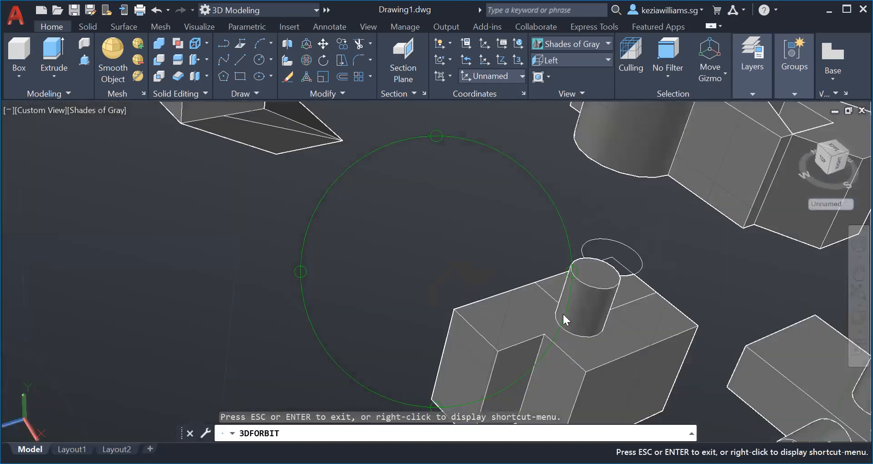
{"action": "key", "text": "F1"}
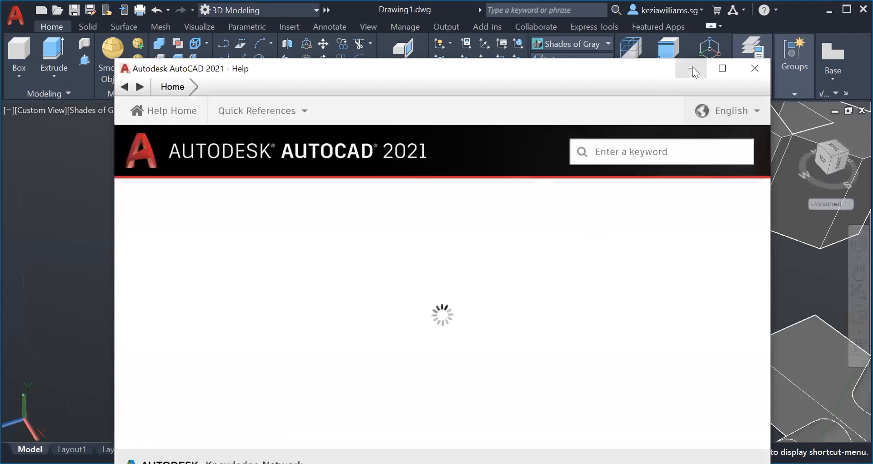
{"action": "left_click", "coordinate": [692, 68]}
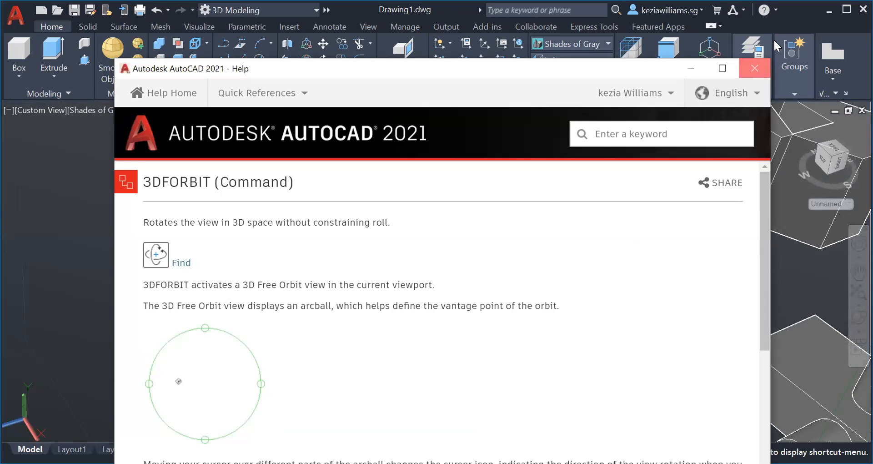
{"action": "right_click", "coordinate": [774, 258]}
{"action": "left_click", "coordinate": [769, 20]}
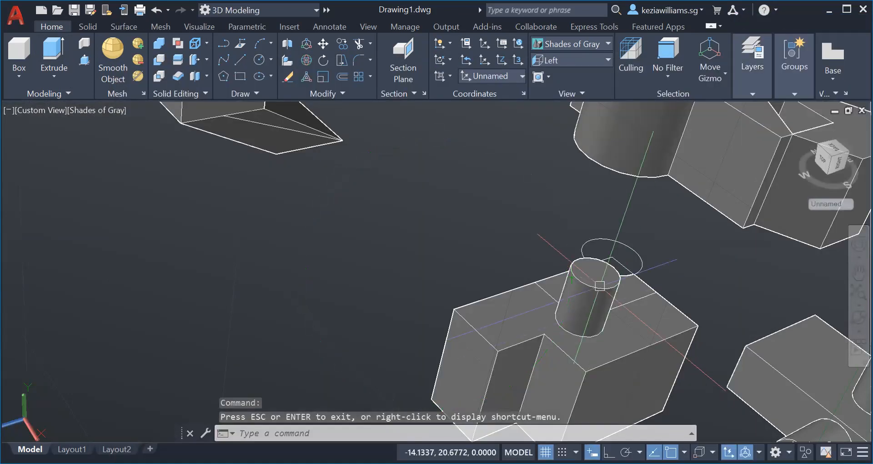
Step: Select the new cylinder and the notched block beneath it to check whether they are separate solids
{"action": "left_click", "coordinate": [600, 285]}
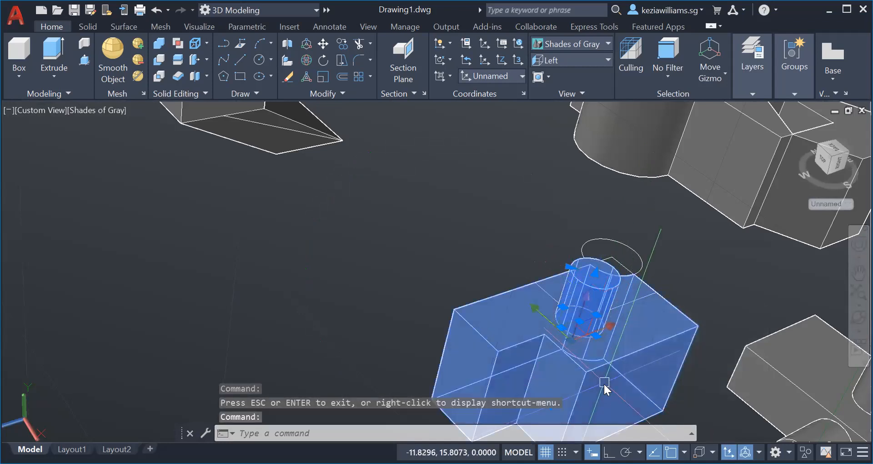
{"action": "key", "text": "F1"}
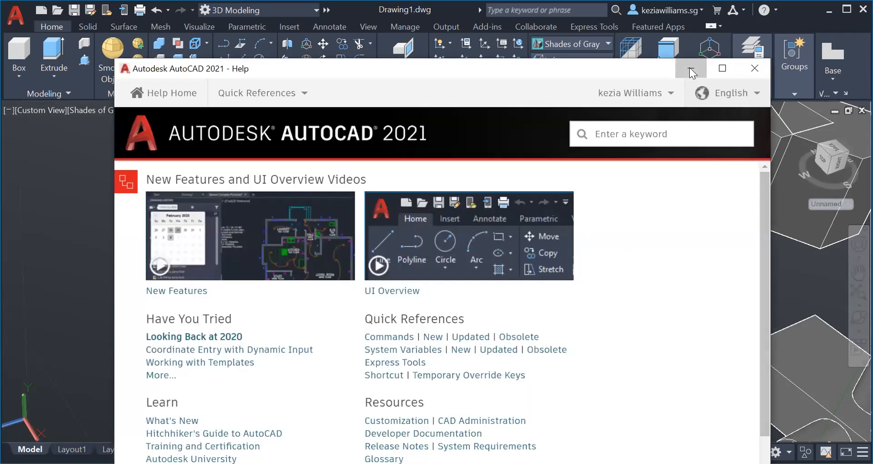
{"action": "key", "text": "alt+F4"}
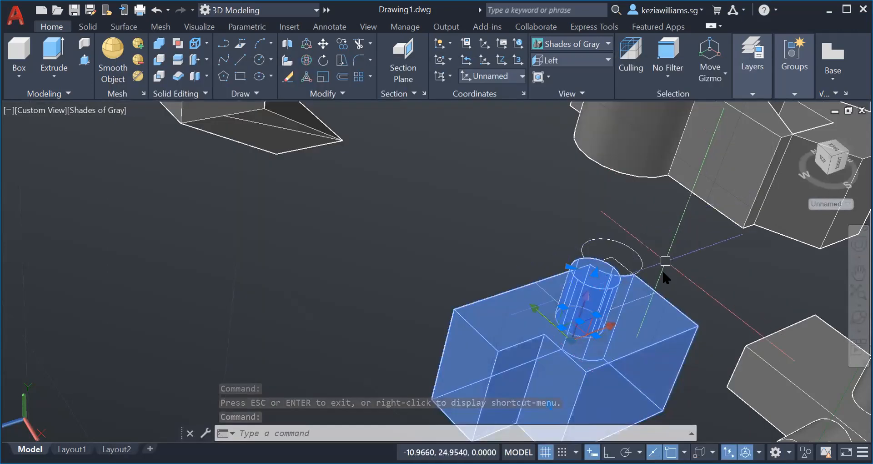
{"action": "key", "text": "F1"}
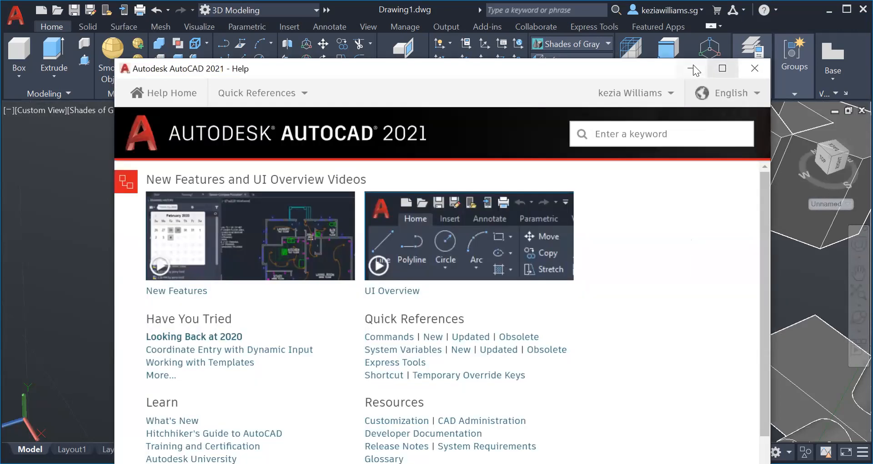
{"action": "key", "text": "alt+F4"}
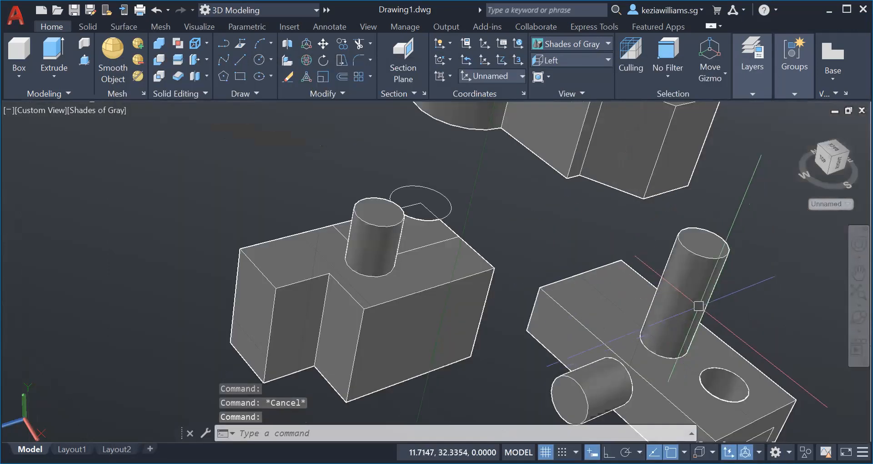
Step: Move the drilled block with its two cylinders along the X axis, away from its original profile sketches
{"action": "left_click", "coordinate": [696, 306]}
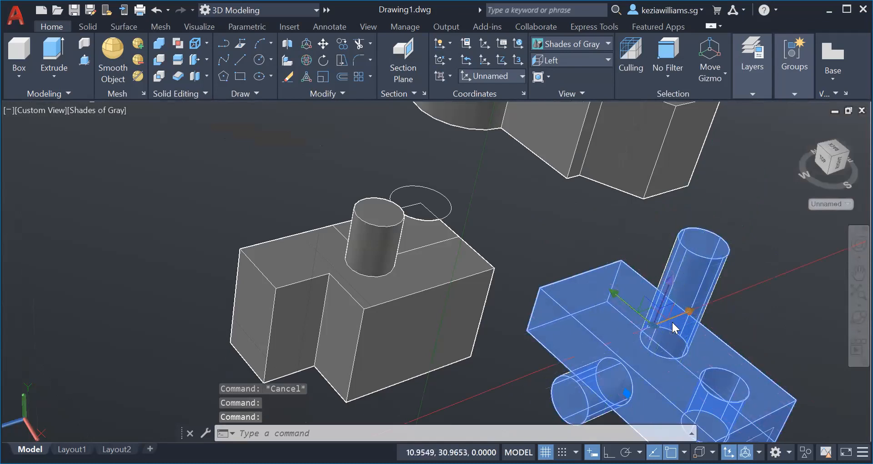
{"action": "left_click", "coordinate": [689, 311]}
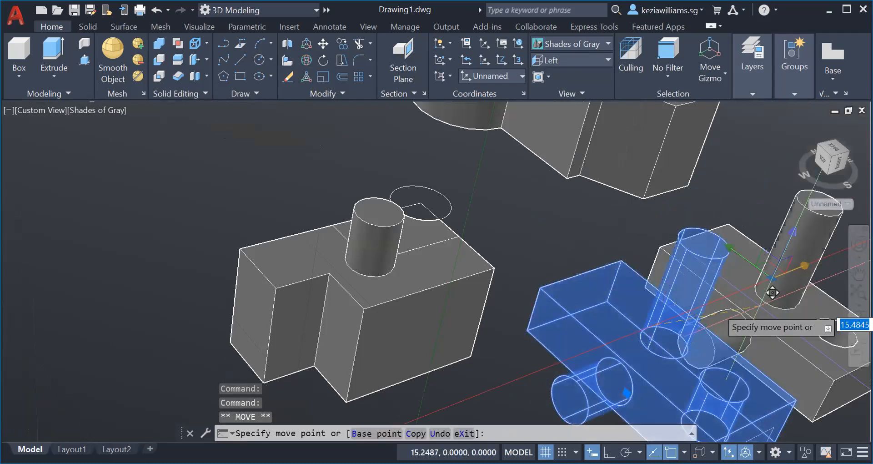
{"action": "left_click", "coordinate": [779, 296]}
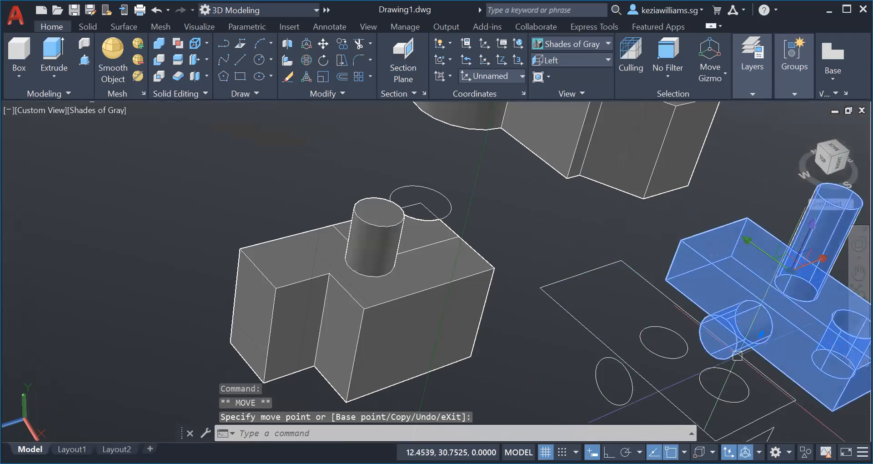
Step: Select the notched block without the drilled block and move it away from the cylinder standing on it
{"action": "left_click", "coordinate": [464, 345]}
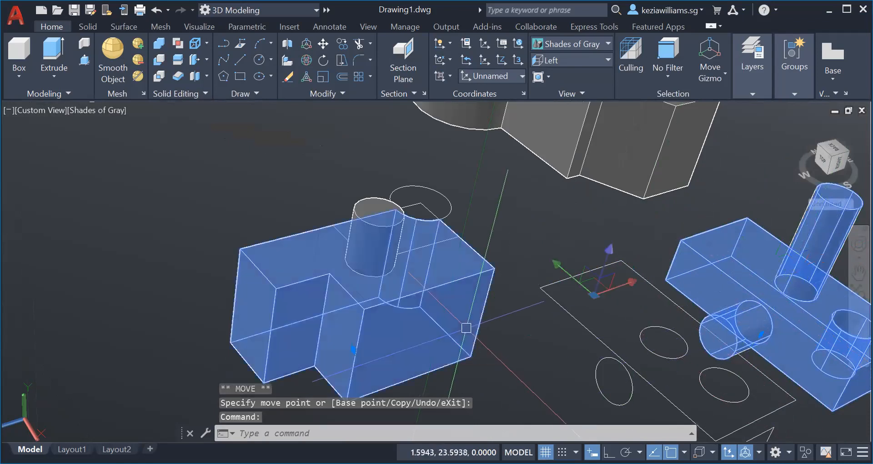
{"action": "key", "text": "Escape"}
{"action": "key", "text": "Escape"}
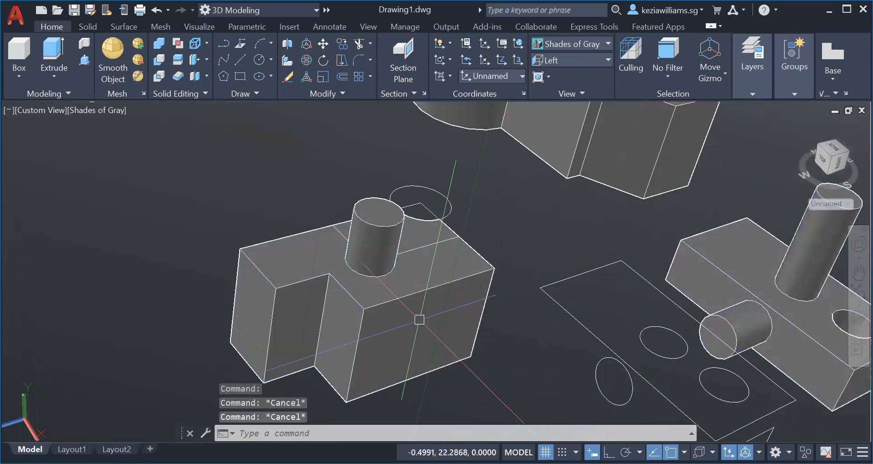
{"action": "left_click", "coordinate": [413, 316]}
{"action": "left_click", "coordinate": [373, 302]}
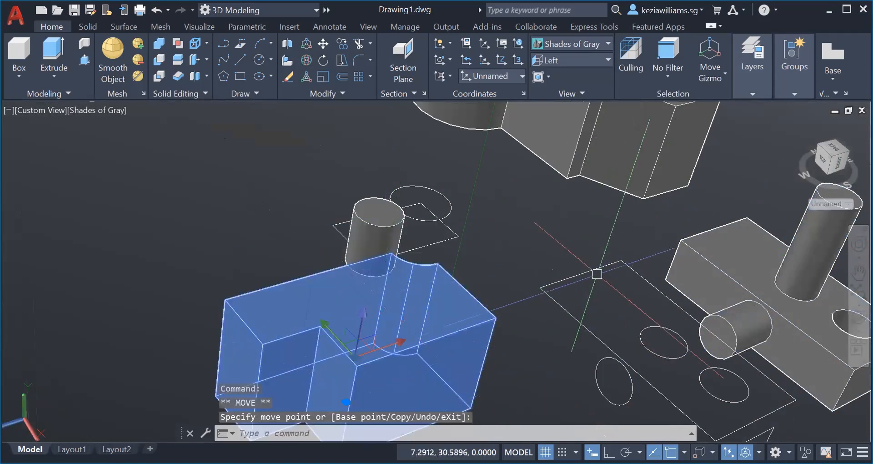
{"action": "key", "text": "Escape"}
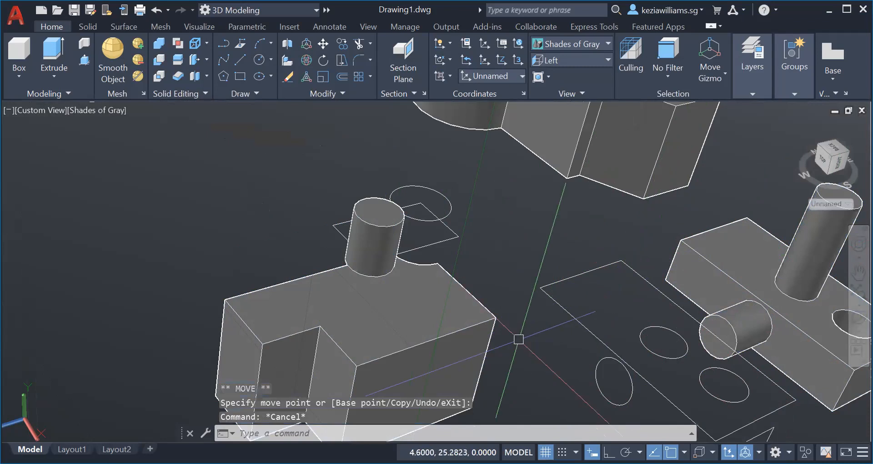
Step: Move the notched block along the X axis, well clear of the cylinder that stood on it
{"action": "scroll", "coordinate": [443, 273], "scroll_direction": "down", "scroll_amount": 2}
{"action": "scroll", "coordinate": [443, 270], "scroll_direction": "down", "scroll_amount": 1}
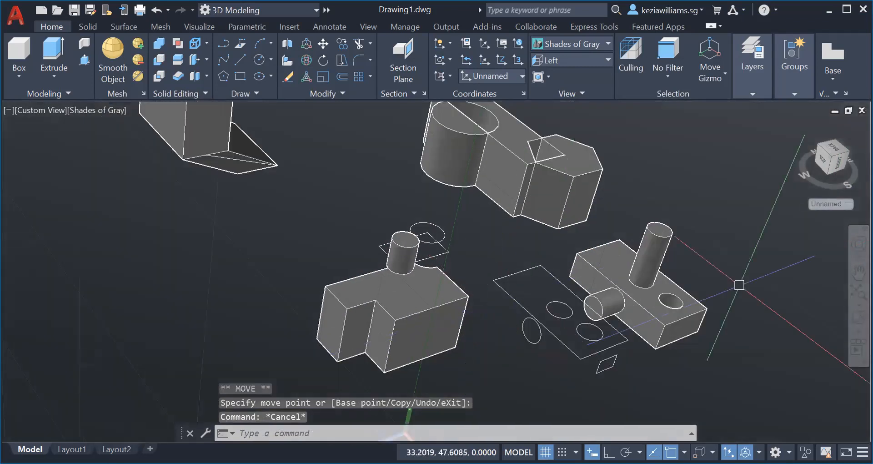
{"action": "left_click", "coordinate": [859, 292]}
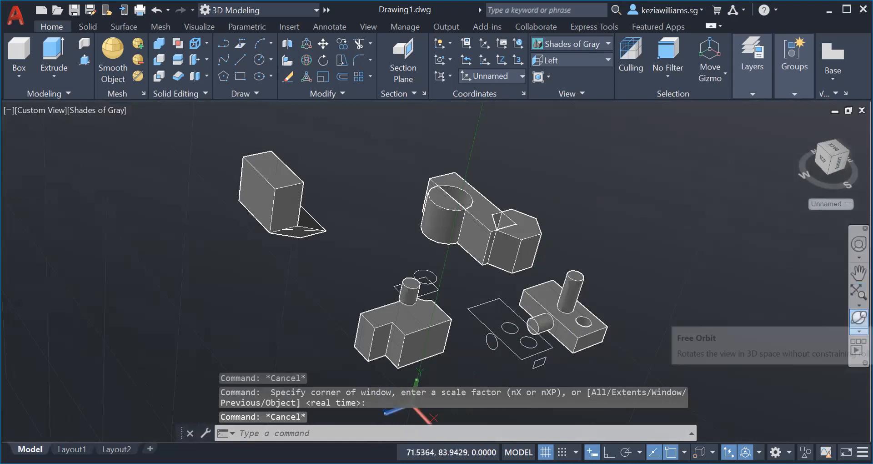
{"action": "left_click", "coordinate": [858, 317]}
{"action": "mouse_move", "coordinate": [496, 350]}
{"action": "left_mouse_down"}
{"action": "mouse_move", "coordinate": [481, 321]}
{"action": "mouse_move", "coordinate": [473, 259]}
{"action": "mouse_move", "coordinate": [460, 302]}
{"action": "mouse_move", "coordinate": [470, 351]}
{"action": "mouse_move", "coordinate": [485, 353]}
{"action": "left_mouse_up"}
{"action": "key", "text": "Escape"}
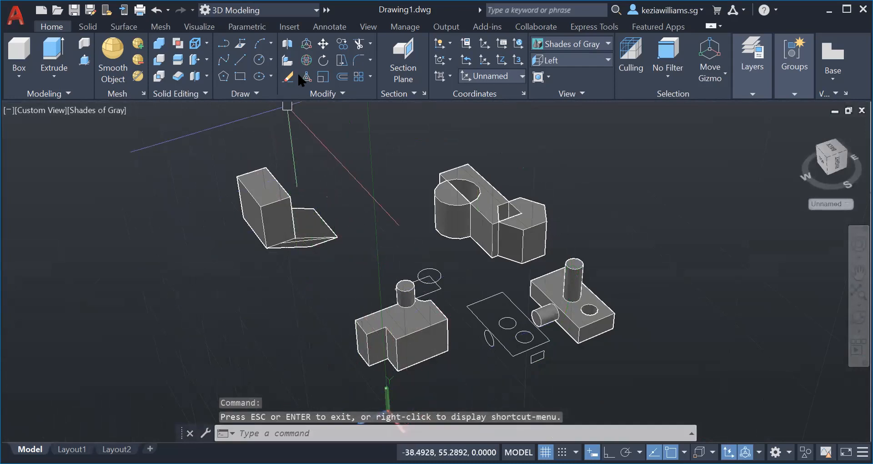
{"action": "left_click", "coordinate": [400, 328]}
{"action": "left_click", "coordinate": [407, 320]}
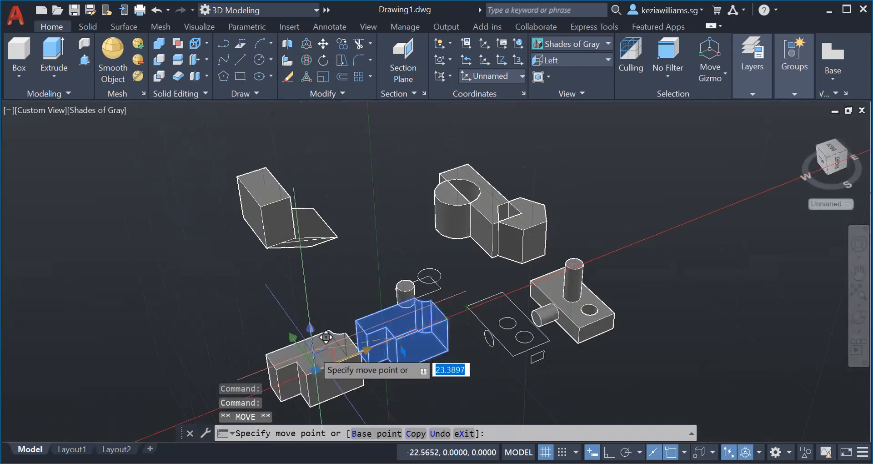
{"action": "left_click", "coordinate": [313, 366]}
{"action": "key", "text": "Escape"}
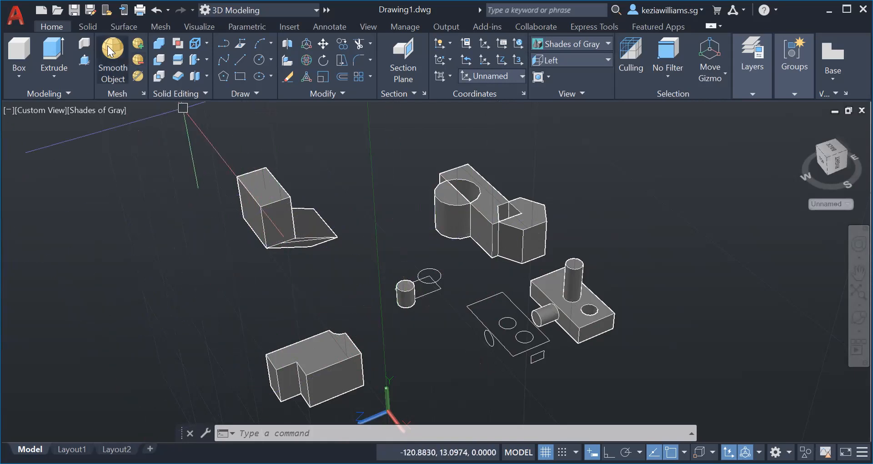
Step: Undo the notched block's moves and the view changes made between them
{"action": "left_click", "coordinate": [95, 28]}
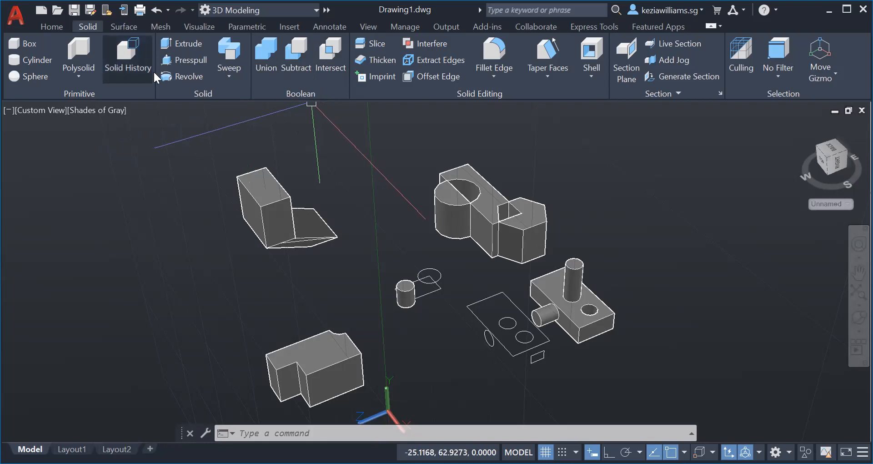
{"action": "left_click", "coordinate": [51, 27]}
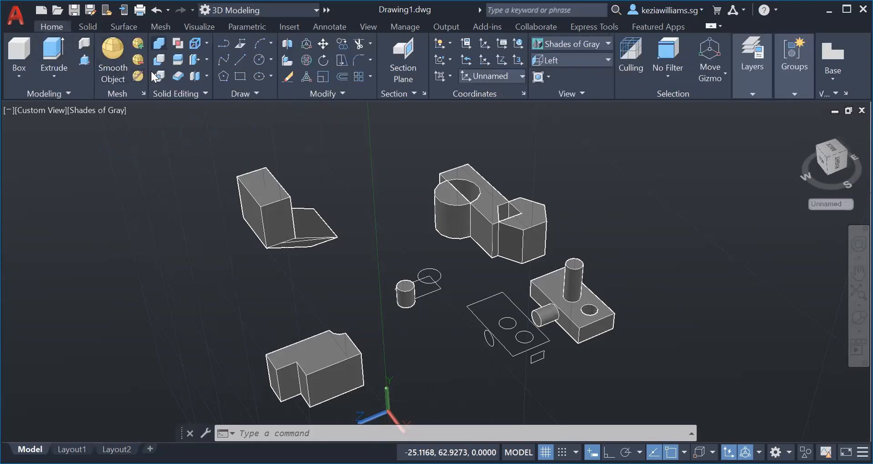
{"action": "left_click", "coordinate": [86, 27]}
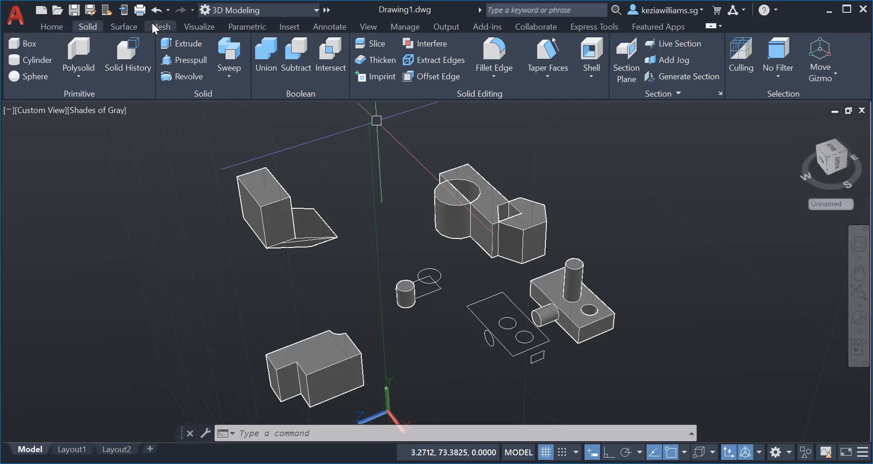
{"action": "left_click", "coordinate": [157, 11]}
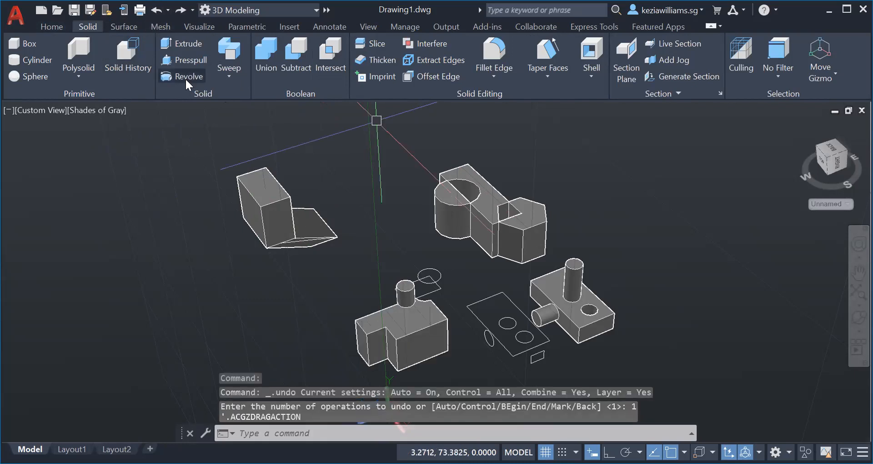
{"action": "left_click", "coordinate": [157, 11]}
{"action": "left_click", "coordinate": [157, 11]}
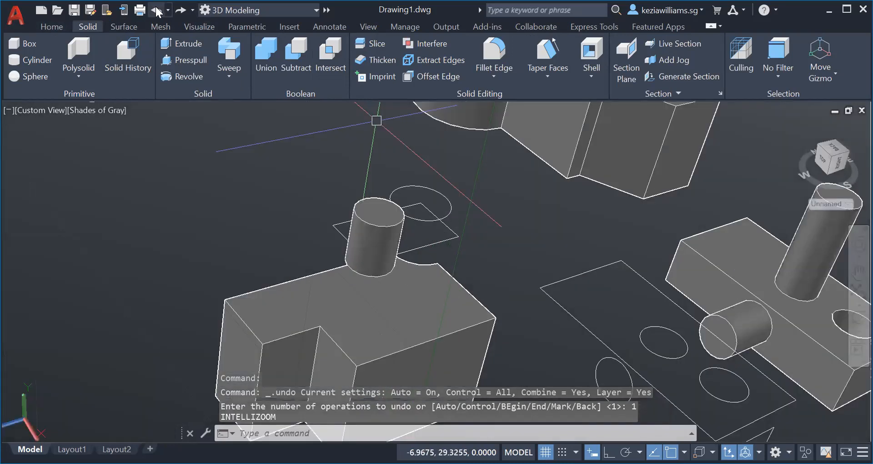
{"action": "left_click", "coordinate": [156, 11]}
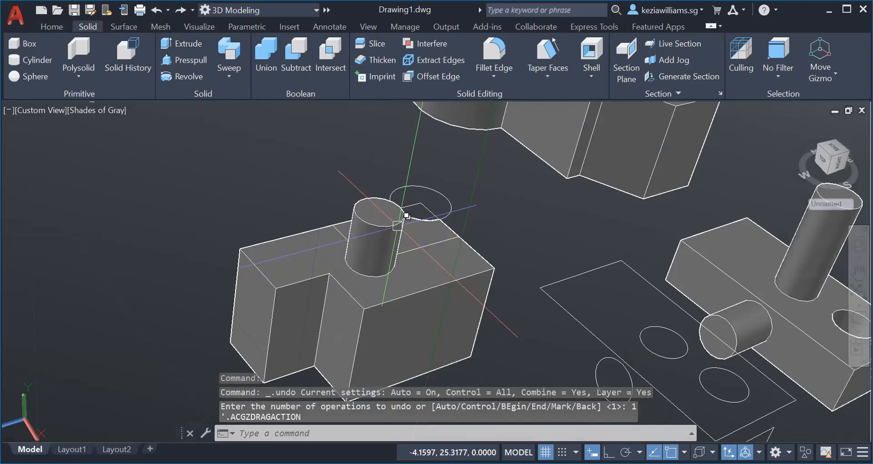
Step: Move the cylinder alone along the Z axis, up off the notched block, and undo that move
{"action": "left_click", "coordinate": [398, 226]}
{"action": "left_click", "coordinate": [390, 208]}
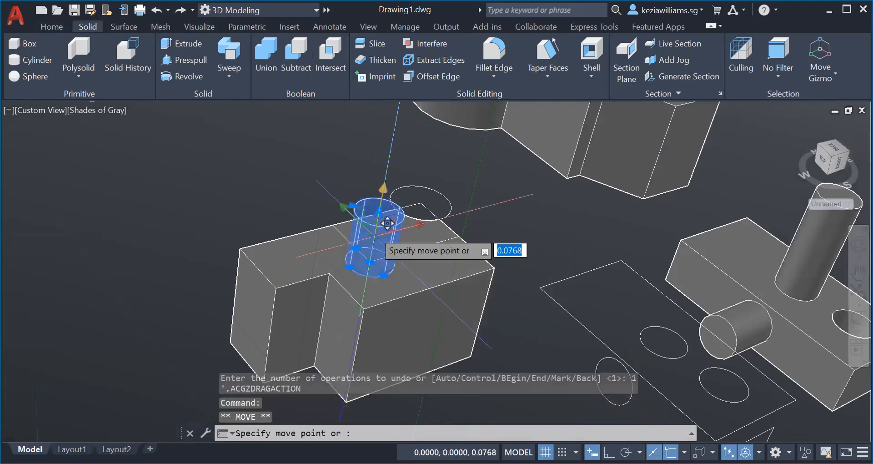
{"action": "left_click", "coordinate": [377, 162]}
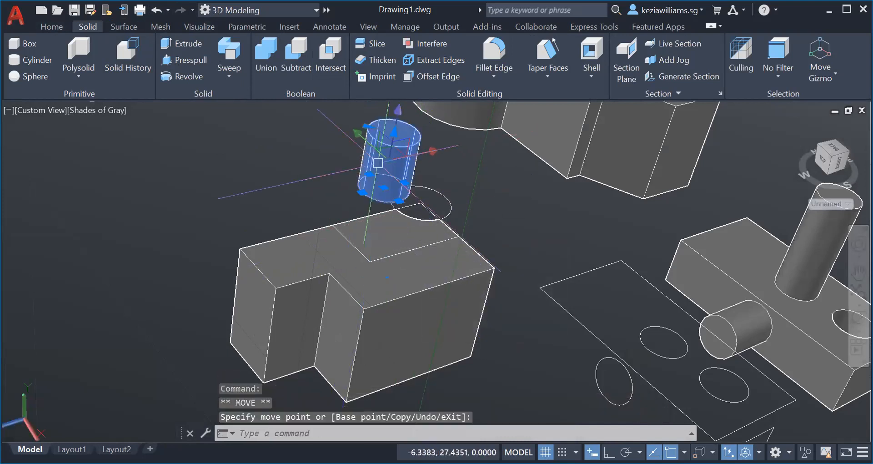
{"action": "key", "text": "Escape"}
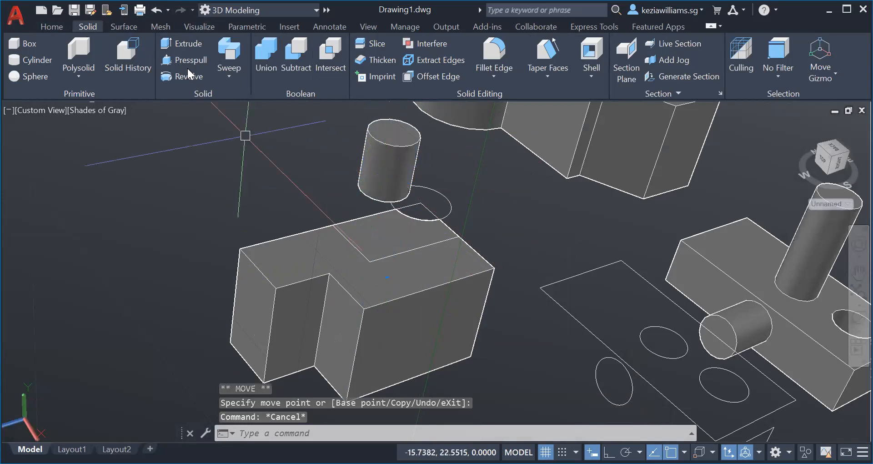
{"action": "left_click", "coordinate": [154, 9]}
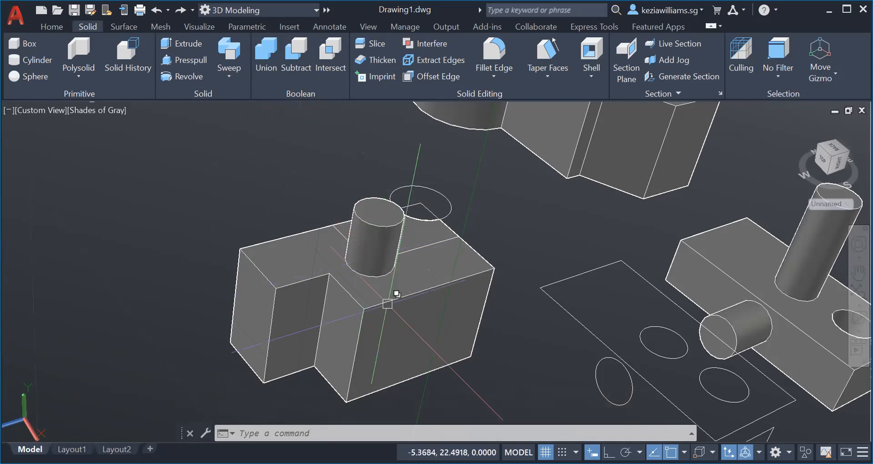
Step: Union the cylinder and the notched block beneath it into one solid
{"action": "left_click", "coordinate": [268, 54]}
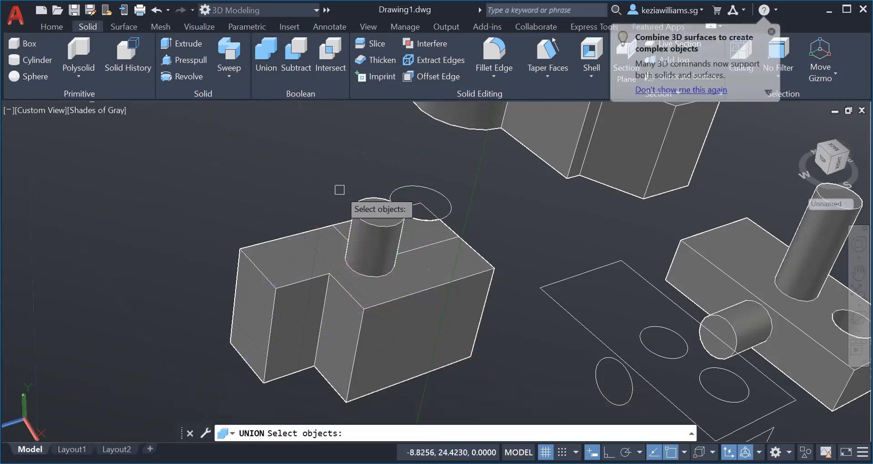
{"action": "left_click", "coordinate": [364, 237]}
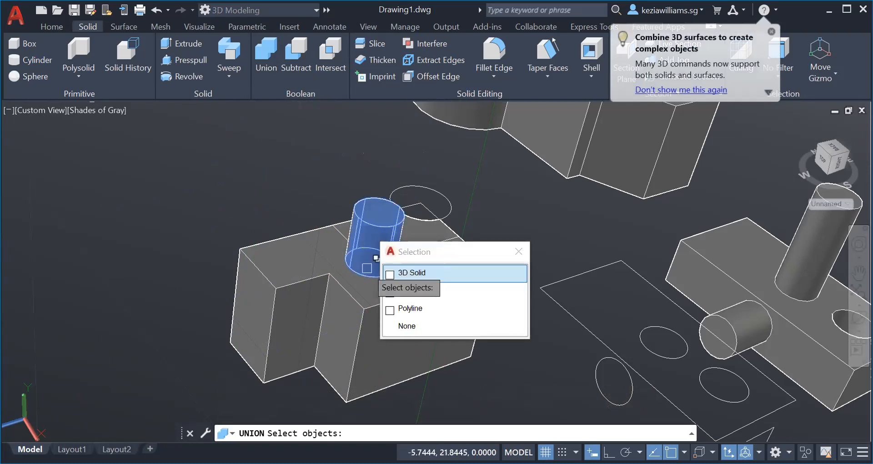
{"action": "key", "text": "Return"}
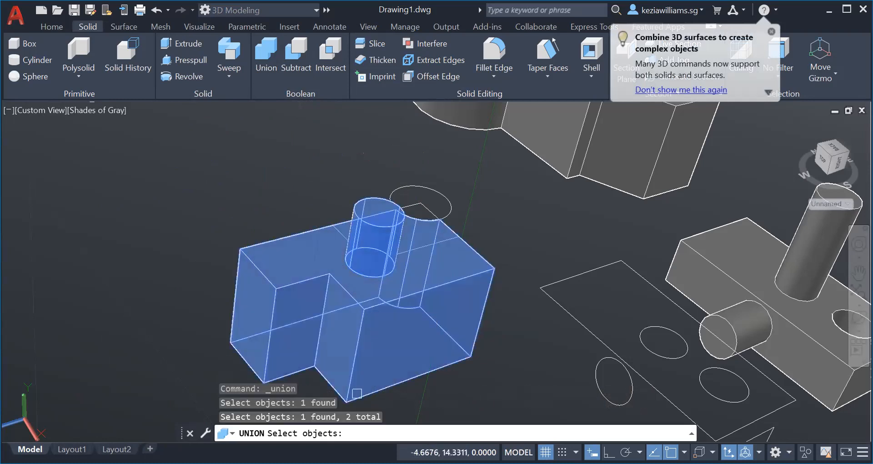
{"action": "key", "text": "Return"}
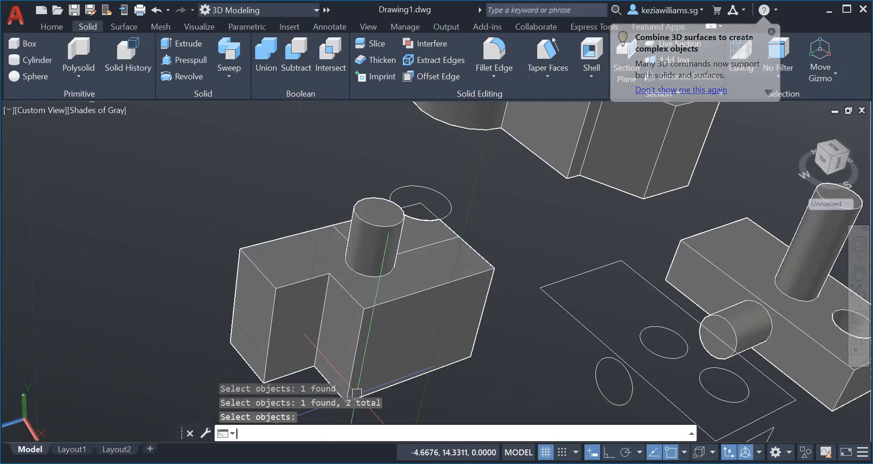
Step: Move the joined block and cylinder together along the Z axis, and undo that move
{"action": "left_click", "coordinate": [357, 393]}
{"action": "left_click", "coordinate": [374, 245]}
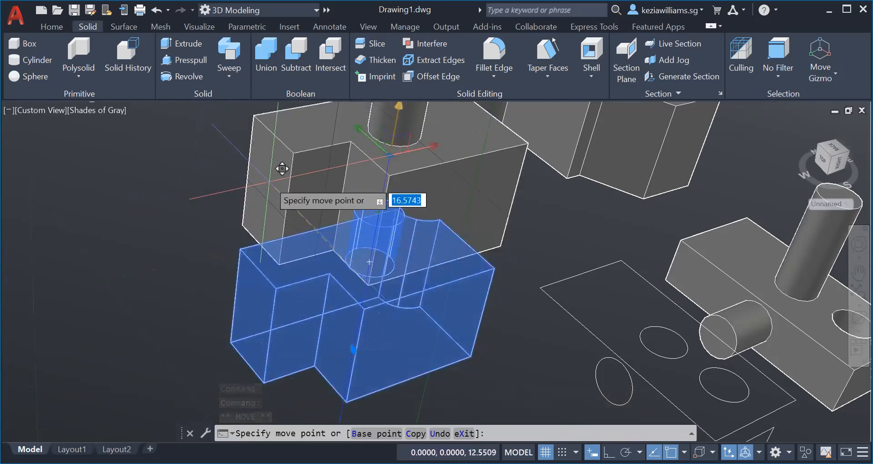
{"action": "left_click", "coordinate": [268, 182]}
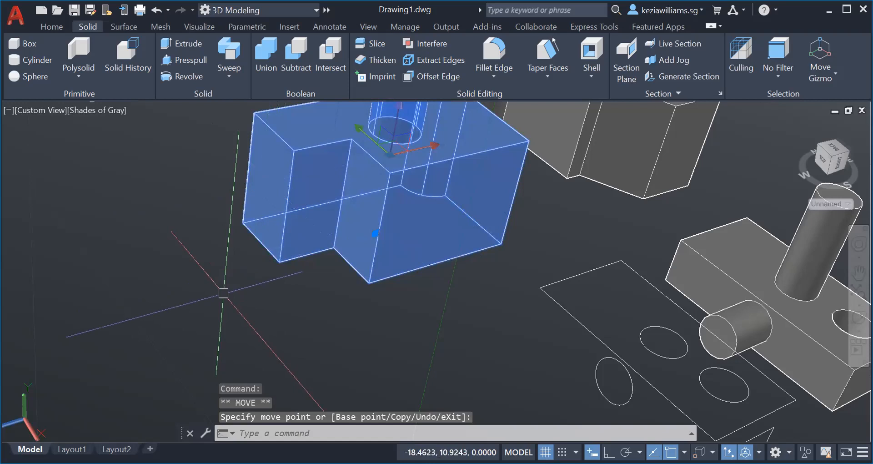
{"action": "key", "text": "Escape"}
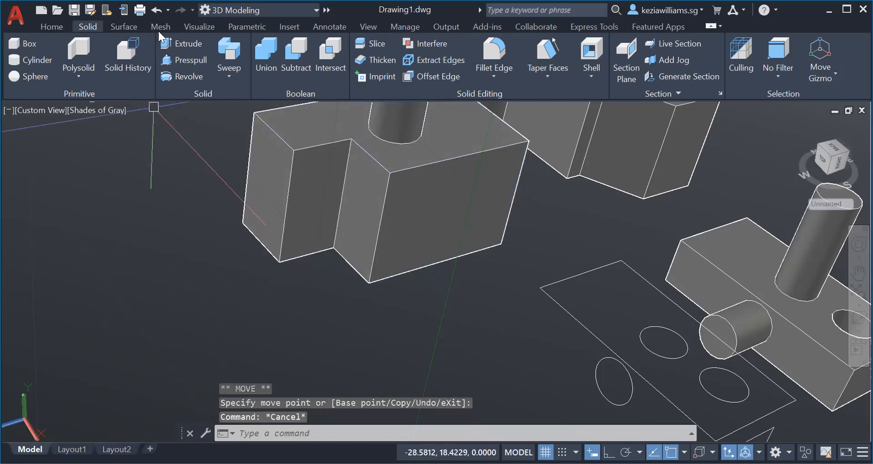
{"action": "left_click", "coordinate": [159, 7]}
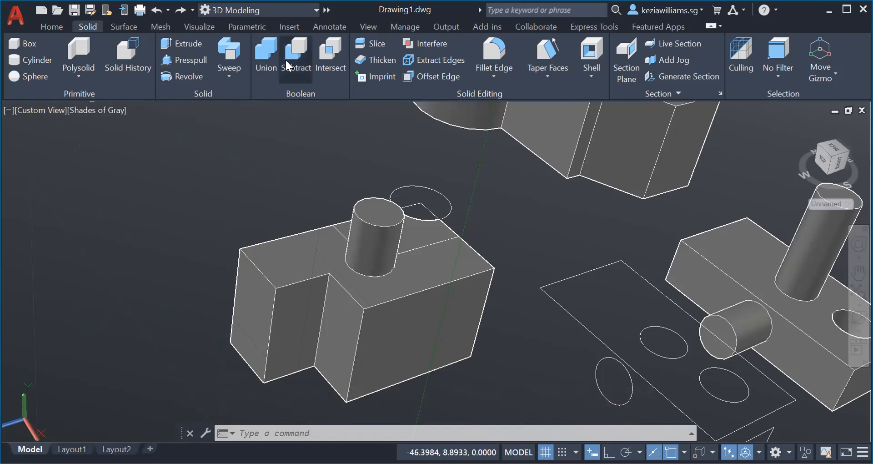
Step: Create a sphere with a radius of about 5.76, centred on the outer top corner of the notched block
{"action": "left_click", "coordinate": [14, 76]}
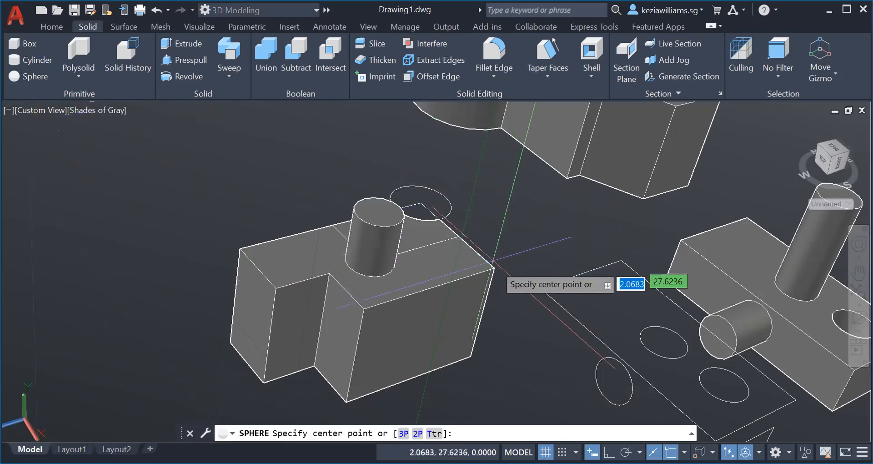
{"action": "left_click", "coordinate": [494, 269]}
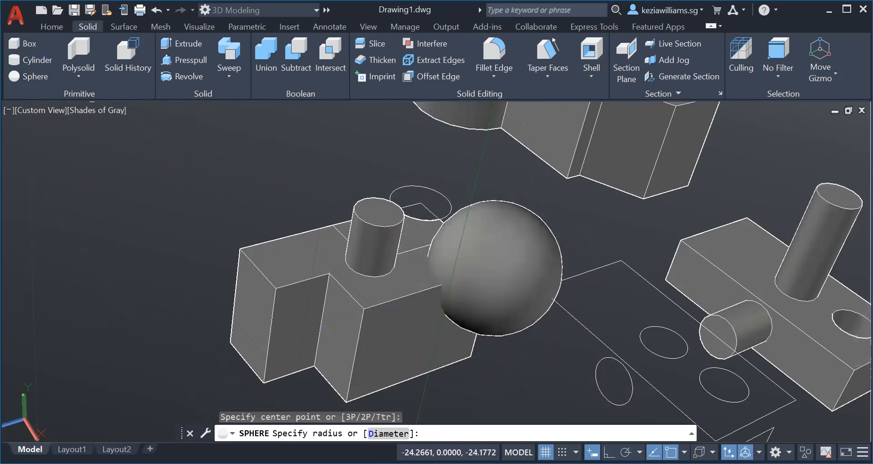
{"action": "left_click", "coordinate": [446, 289]}
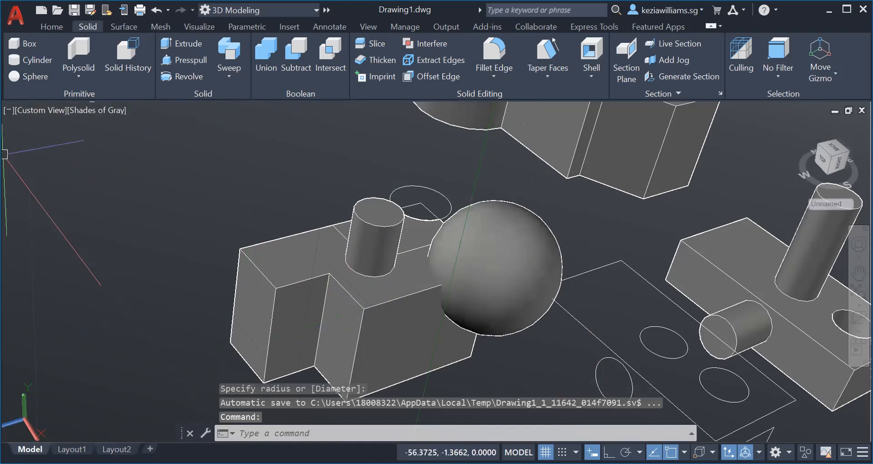
{"action": "left_click", "coordinate": [26, 58]}
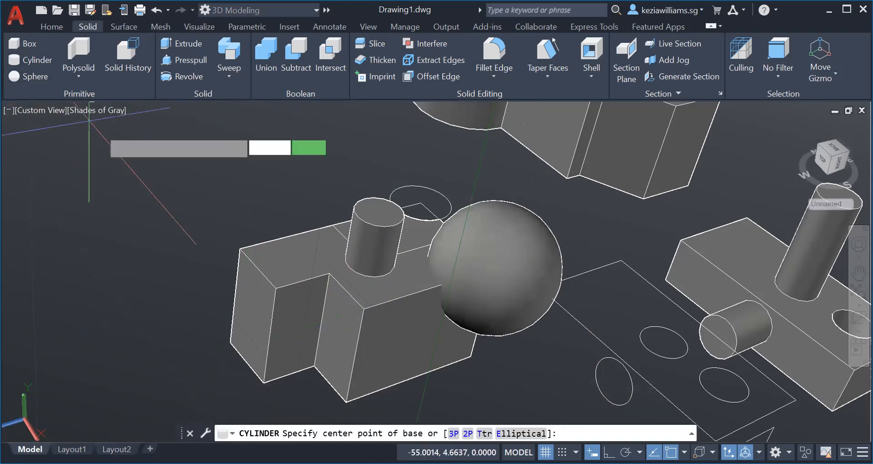
{"action": "left_click", "coordinate": [472, 358]}
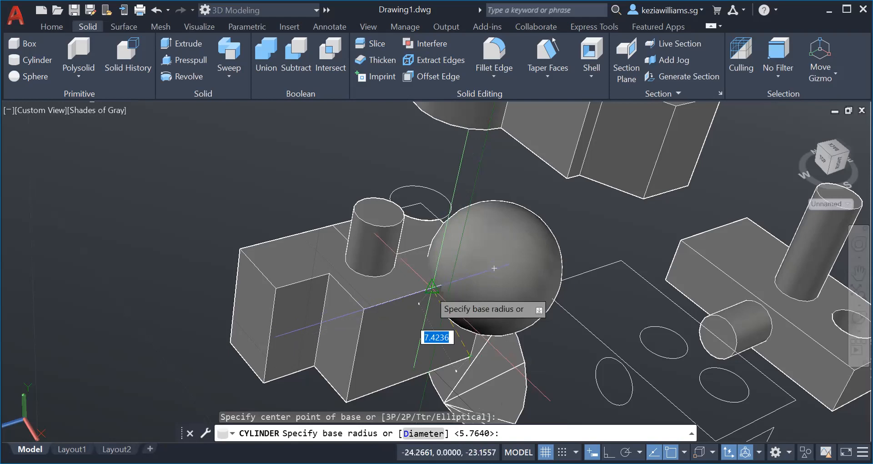
{"action": "key", "text": "Escape"}
{"action": "key", "text": "Escape"}
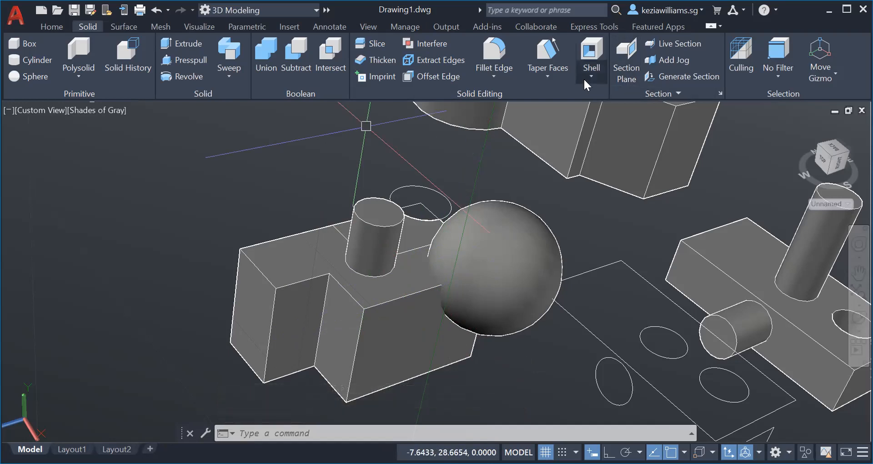
Step: Set the Top view to align the UCS with it, and return to the home isometric view
{"action": "left_click", "coordinate": [51, 27]}
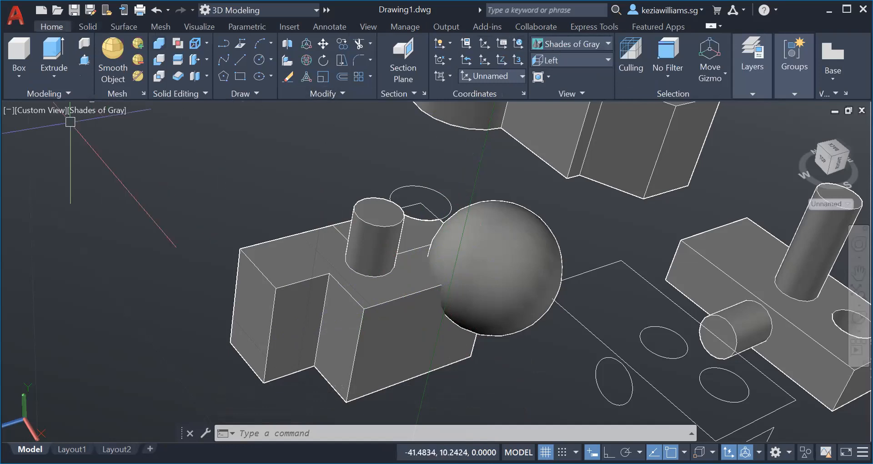
{"action": "left_click", "coordinate": [47, 113]}
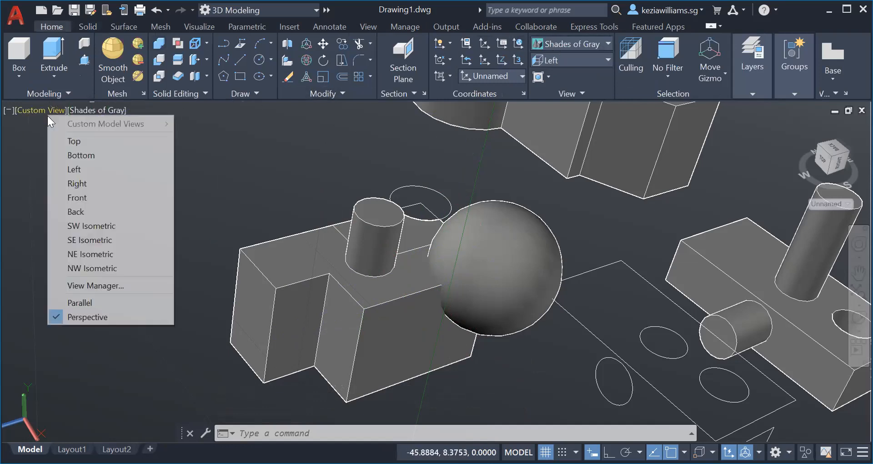
{"action": "left_click", "coordinate": [74, 142]}
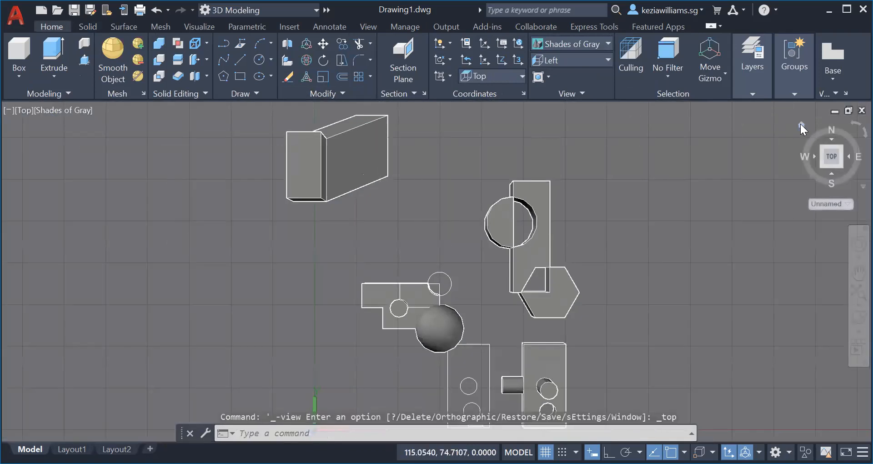
{"action": "left_click", "coordinate": [801, 124]}
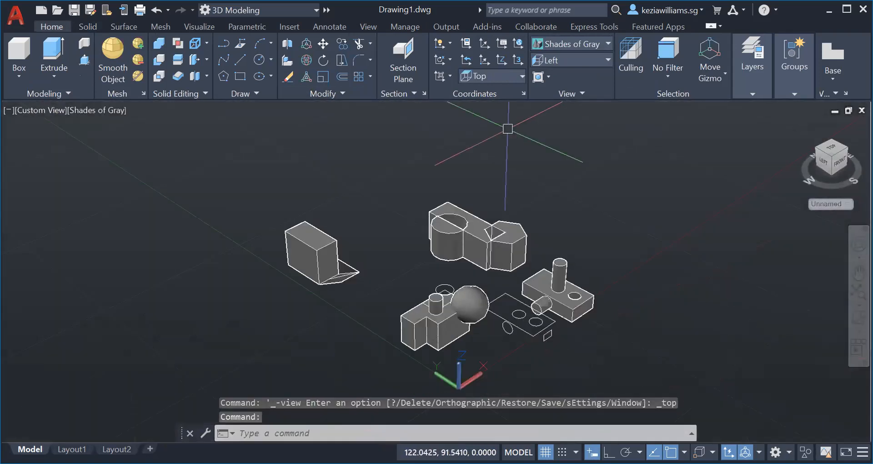
{"action": "middle_click_drag", "start_coordinate": [509, 325], "coordinate": [510, 325]}
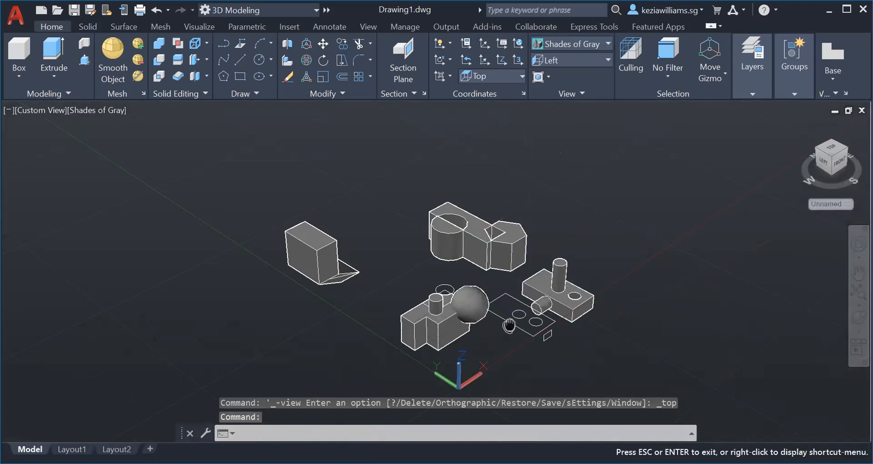
{"action": "key", "text": "Escape"}
{"action": "scroll", "coordinate": [460, 317], "scroll_direction": "down", "scroll_amount": 2}
{"action": "scroll", "coordinate": [459, 317], "scroll_direction": "up", "scroll_amount": 5}
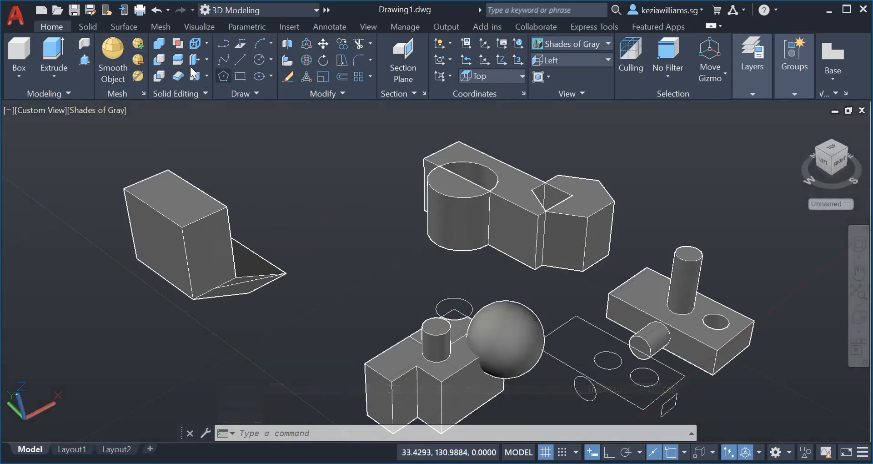
{"action": "left_click", "coordinate": [17, 75]}
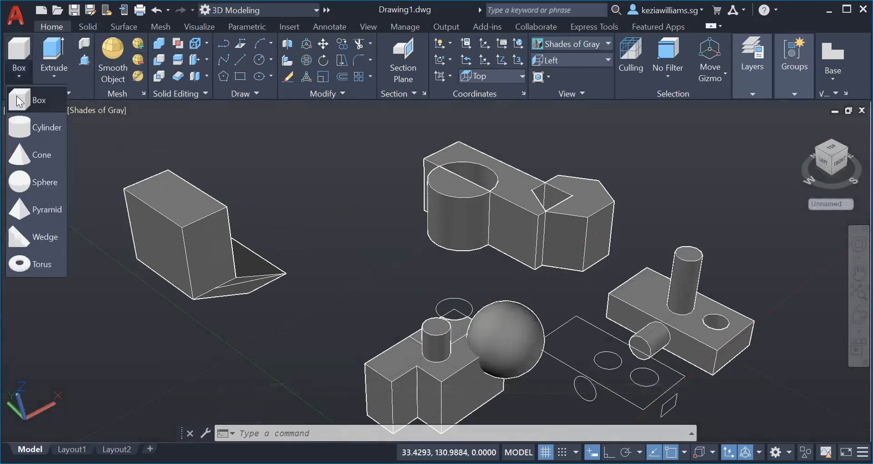
{"action": "left_click", "coordinate": [23, 134]}
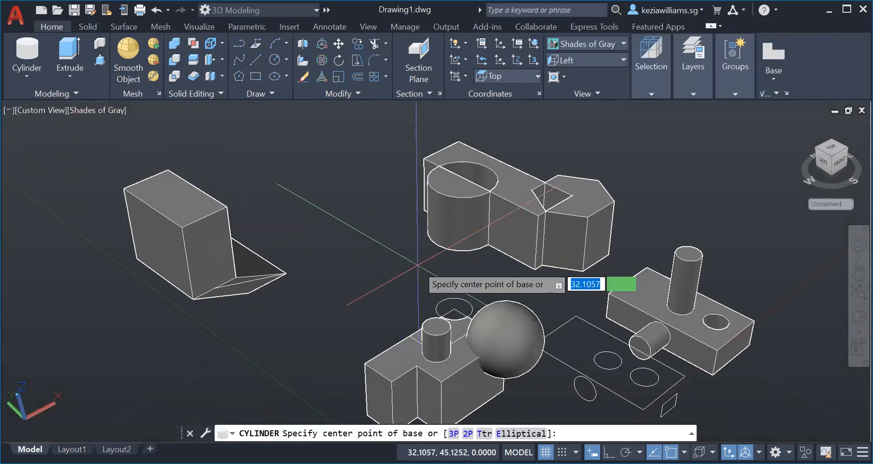
{"action": "left_click", "coordinate": [506, 370]}
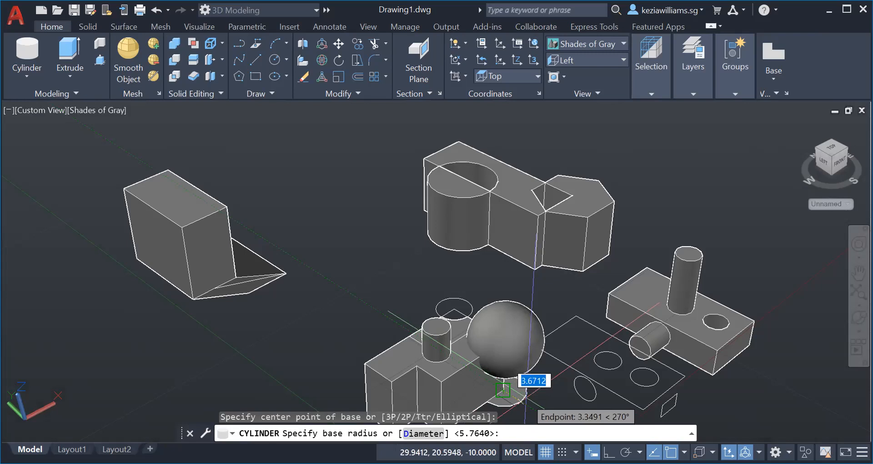
{"action": "left_click", "coordinate": [500, 387]}
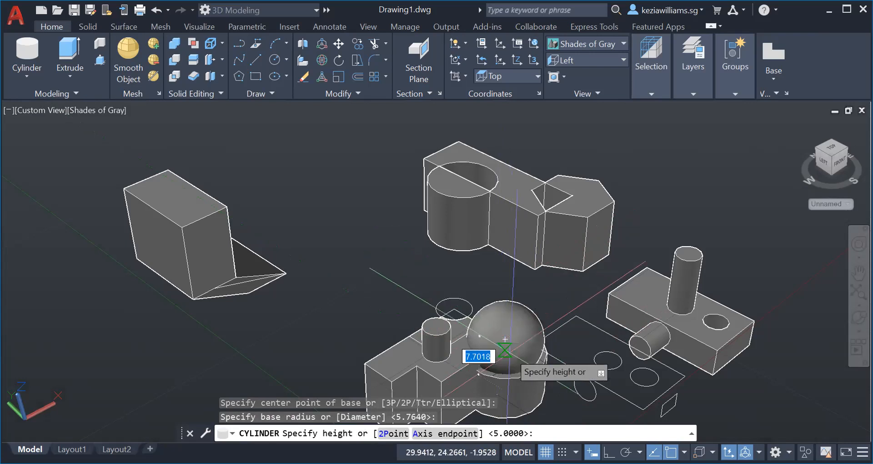
{"action": "key", "text": "Escape"}
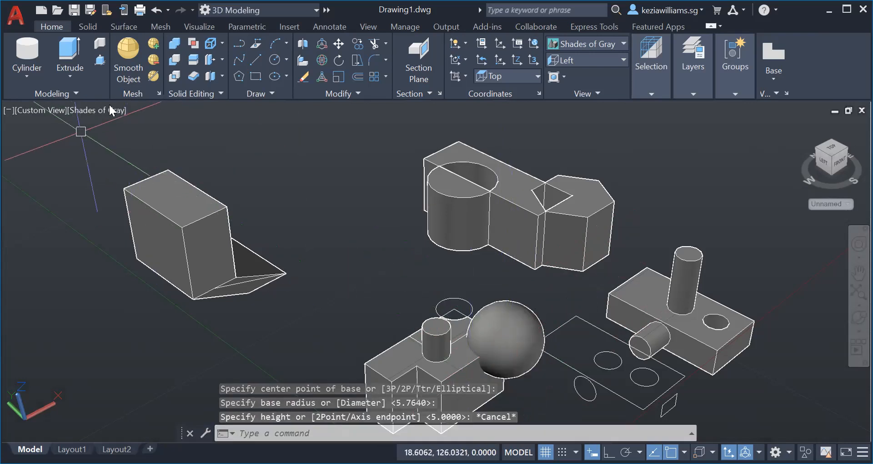
Step: Create a vertical cylinder about 20.1 high through the sphere, with its base centred on the block's bottom corner directly below it
{"action": "left_click", "coordinate": [27, 51]}
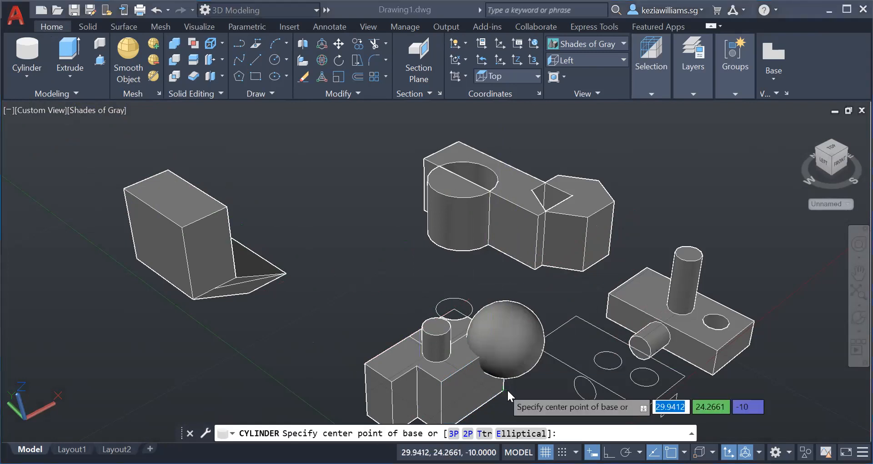
{"action": "left_click", "coordinate": [506, 390]}
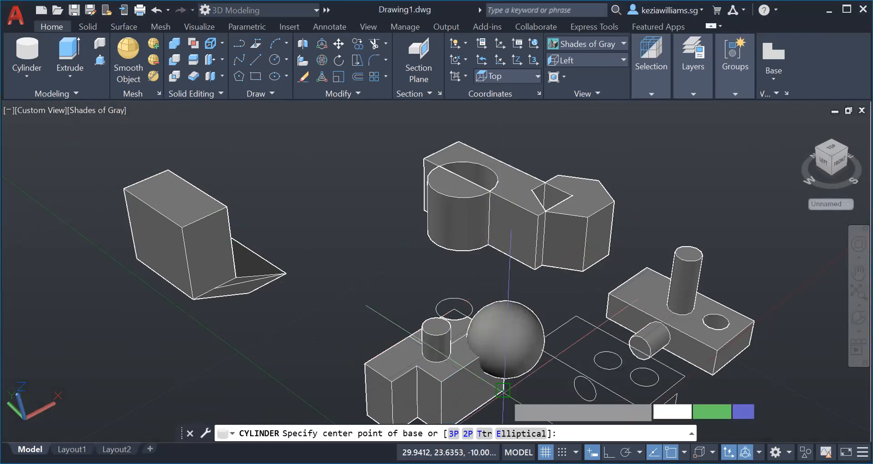
{"action": "left_click", "coordinate": [523, 386]}
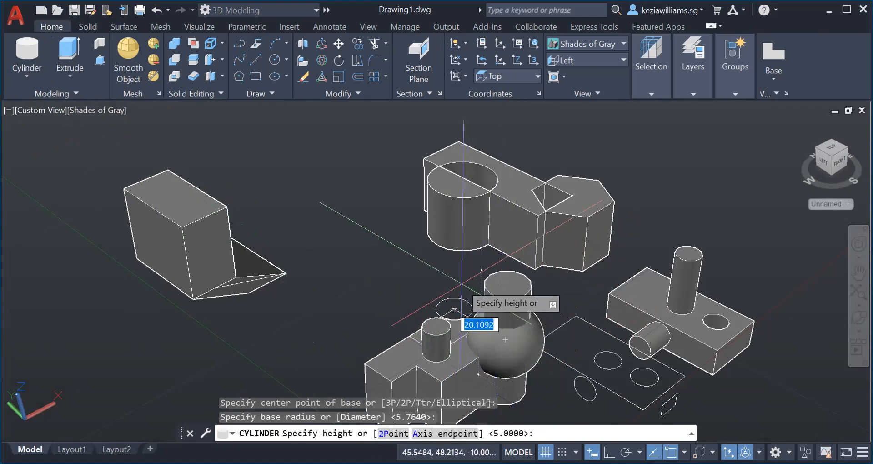
{"action": "left_click", "coordinate": [478, 324]}
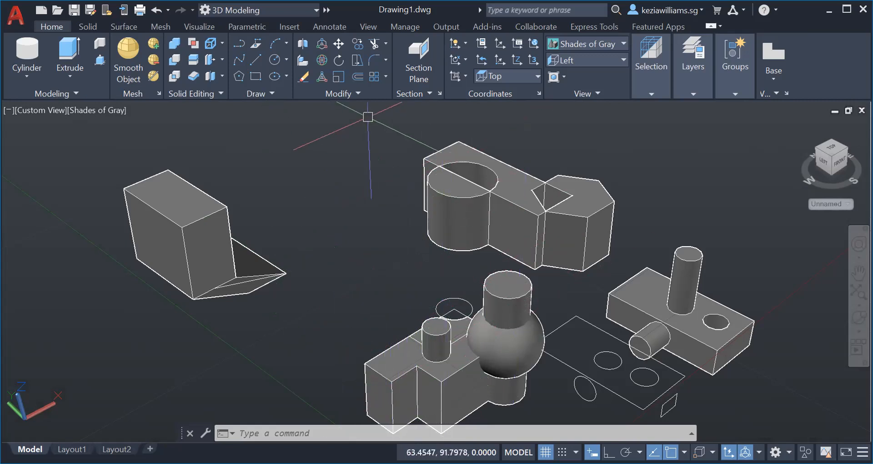
Step: Copy the notched block with its sphere, cylinder and adjoining 2D outlines to a spot in front of the drilled plate
{"action": "middle_click_drag", "start_coordinate": [321, 239], "coordinate": [345, 157]}
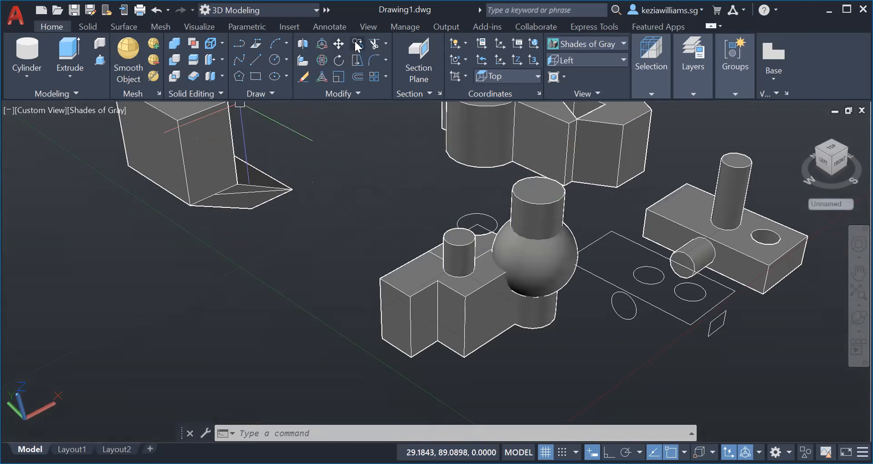
{"action": "left_click", "coordinate": [352, 44]}
{"action": "mouse_move", "coordinate": [526, 362]}
{"action": "left_mouse_down"}
{"action": "mouse_move", "coordinate": [519, 366]}
{"action": "mouse_move", "coordinate": [435, 289]}
{"action": "mouse_move", "coordinate": [523, 354]}
{"action": "mouse_move", "coordinate": [478, 321]}
{"action": "mouse_move", "coordinate": [432, 311]}
{"action": "mouse_move", "coordinate": [523, 376]}
{"action": "mouse_move", "coordinate": [539, 374]}
{"action": "mouse_move", "coordinate": [591, 319]}
{"action": "mouse_move", "coordinate": [535, 338]}
{"action": "left_mouse_up"}
{"action": "left_click", "coordinate": [572, 369]}
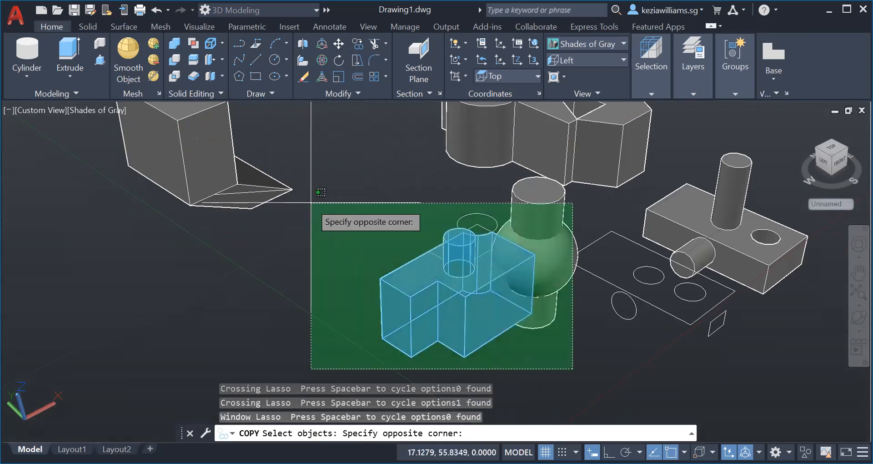
{"action": "left_click", "coordinate": [350, 207]}
{"action": "key", "text": "Return"}
{"action": "left_click", "coordinate": [454, 289]}
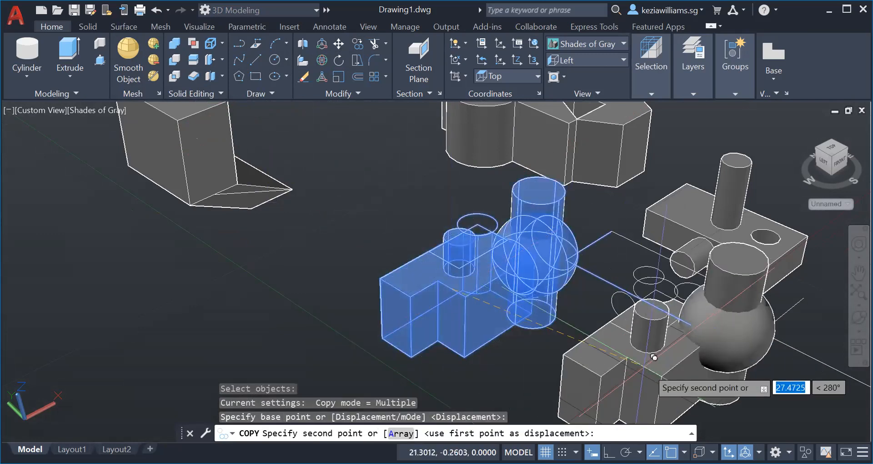
{"action": "left_click", "coordinate": [691, 380]}
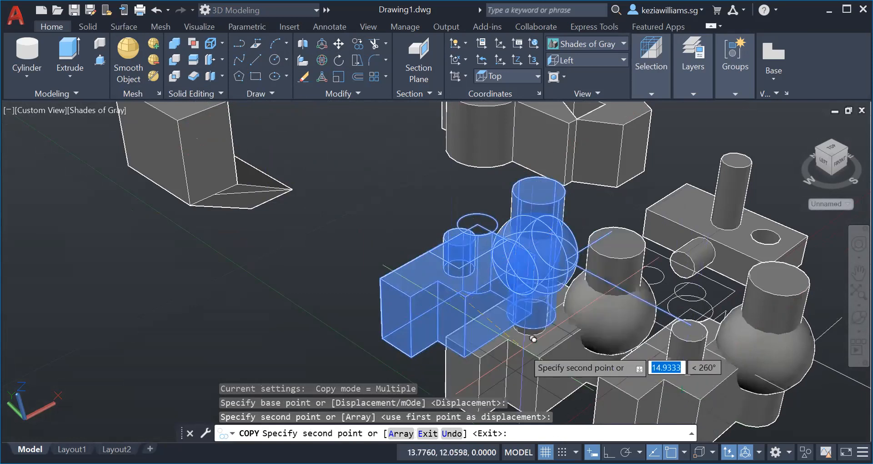
{"action": "key", "text": "Escape"}
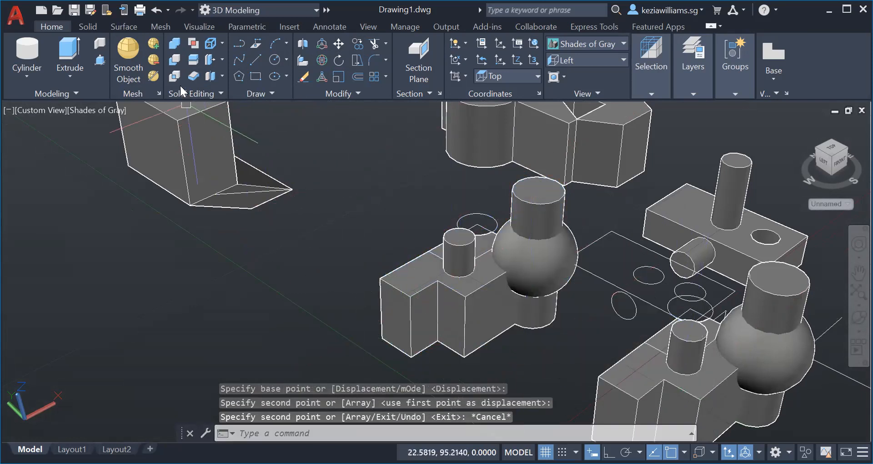
Step: Subtract the sphere and the tall cylinder from the original notched block
{"action": "left_click", "coordinate": [182, 59]}
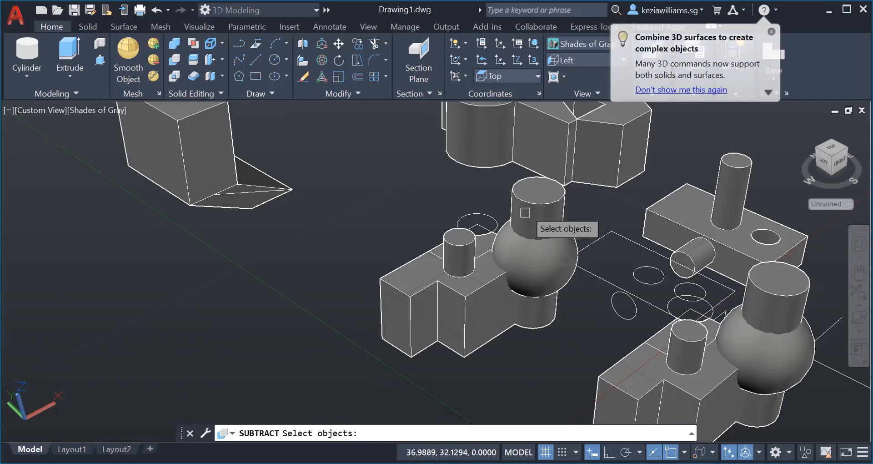
{"action": "left_click", "coordinate": [480, 300]}
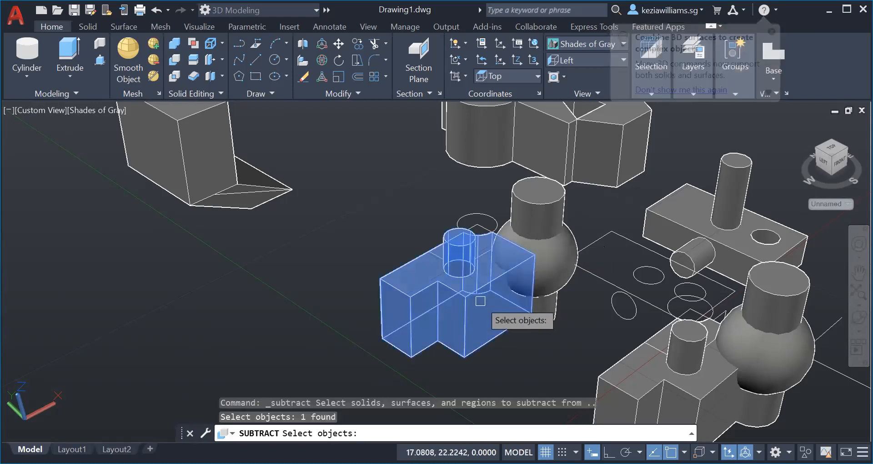
{"action": "key", "text": "Return"}
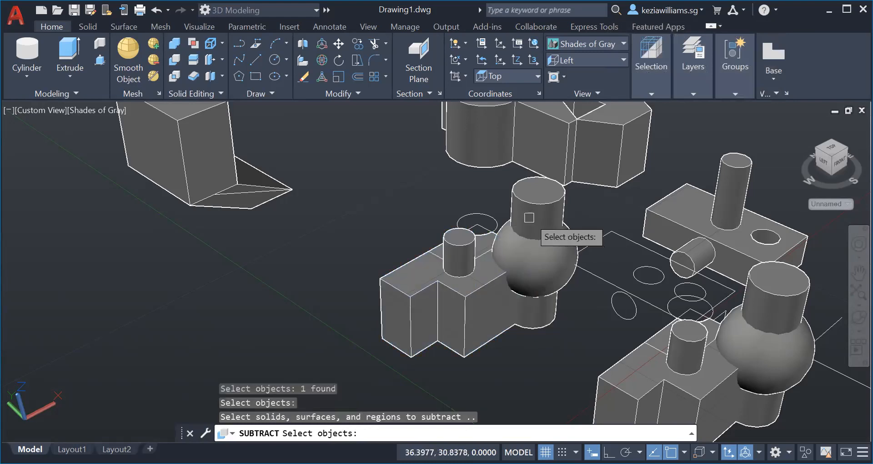
{"action": "left_click", "coordinate": [531, 226]}
{"action": "left_click", "coordinate": [576, 258]}
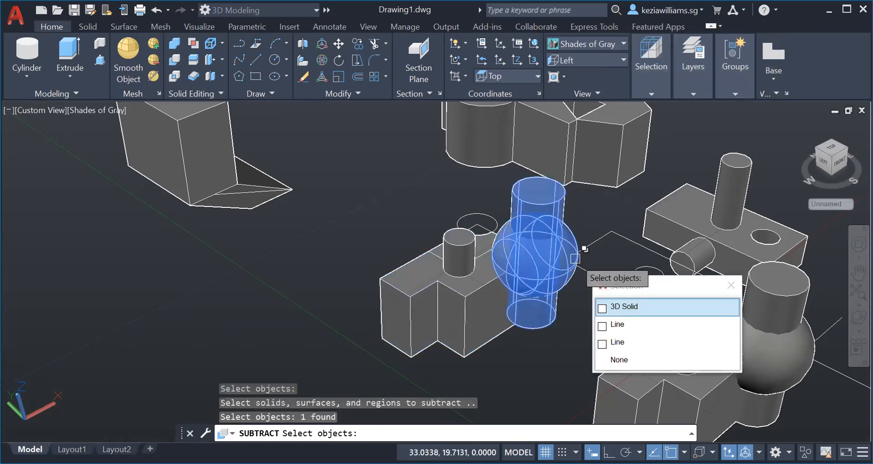
{"action": "left_click", "coordinate": [637, 306]}
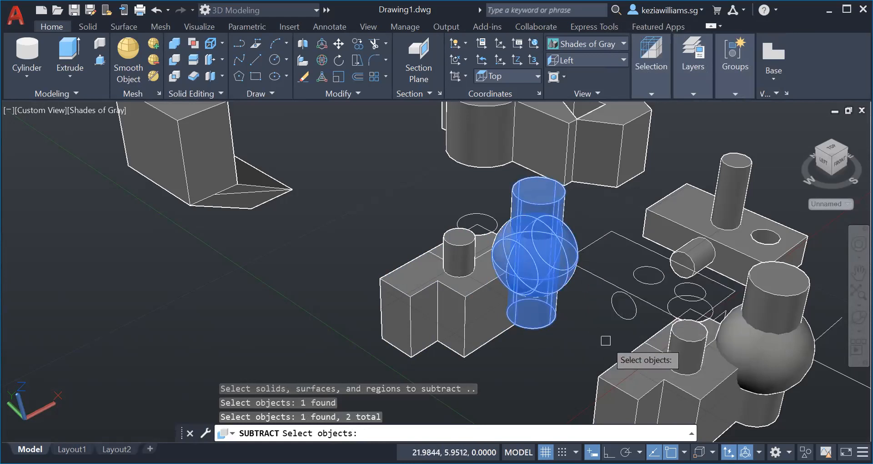
{"action": "key", "text": "Return"}
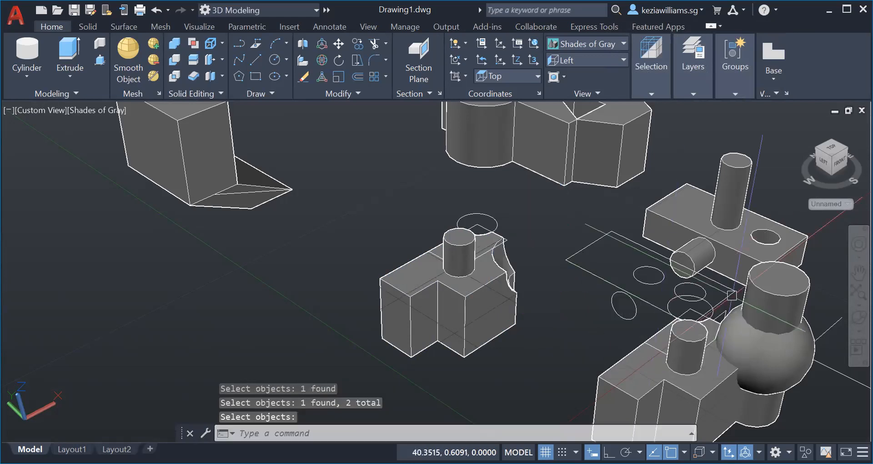
{"action": "left_click", "coordinate": [859, 318]}
{"action": "left_click_drag", "start_coordinate": [508, 341], "coordinate": [313, 347]}
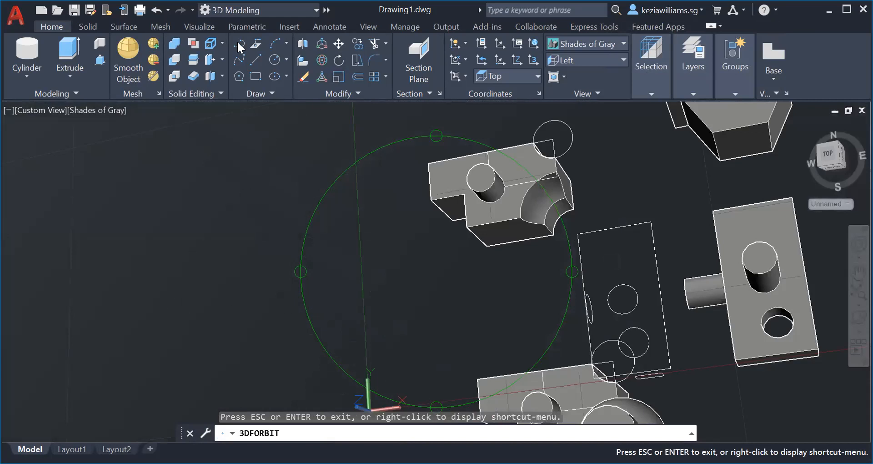
Step: Undo the subtraction on the original block, and redo the copy of the assembly that was undone with it
{"action": "left_click", "coordinate": [154, 11]}
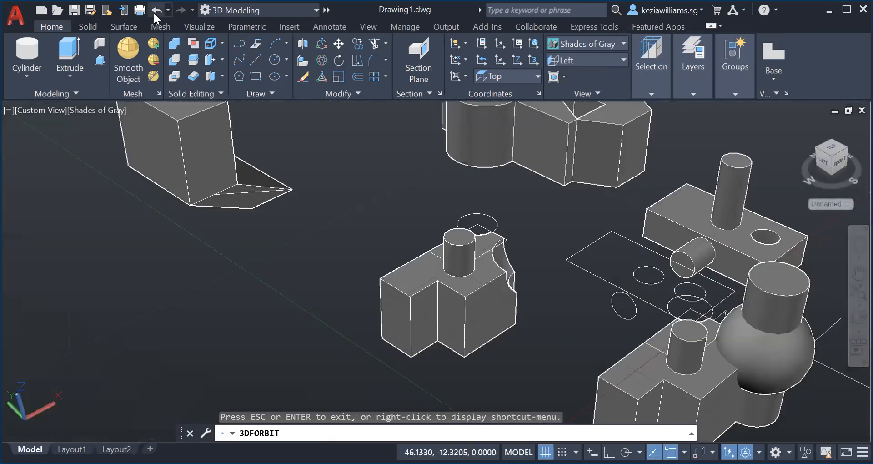
{"action": "left_click", "coordinate": [154, 11]}
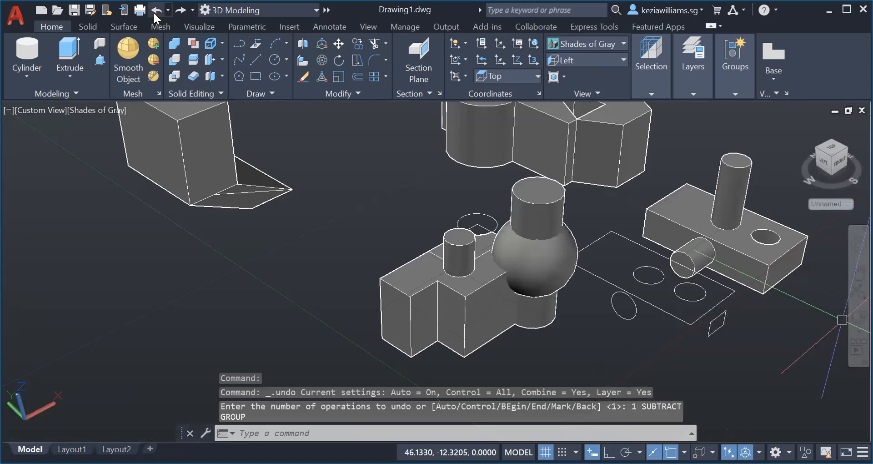
{"action": "left_click", "coordinate": [154, 12]}
{"action": "left_click", "coordinate": [181, 15]}
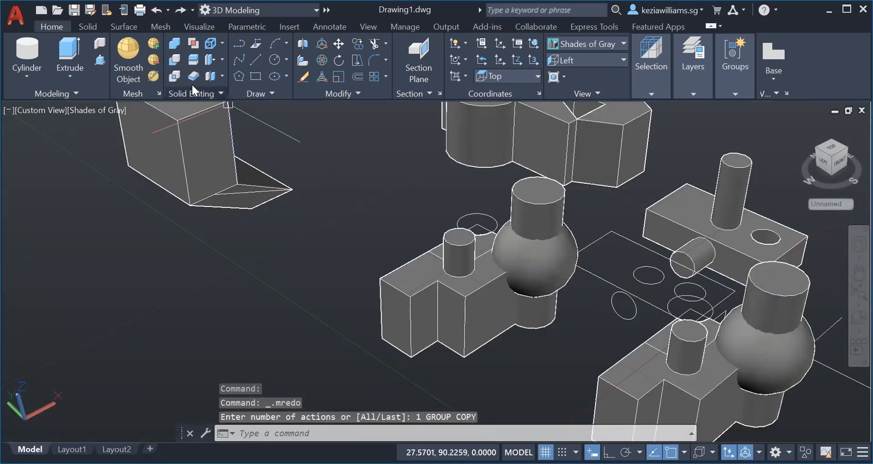
Step: Subtract the original notched block from its overlapping sphere and tall cylinder, and inspect the cut from another angle
{"action": "left_click", "coordinate": [176, 62]}
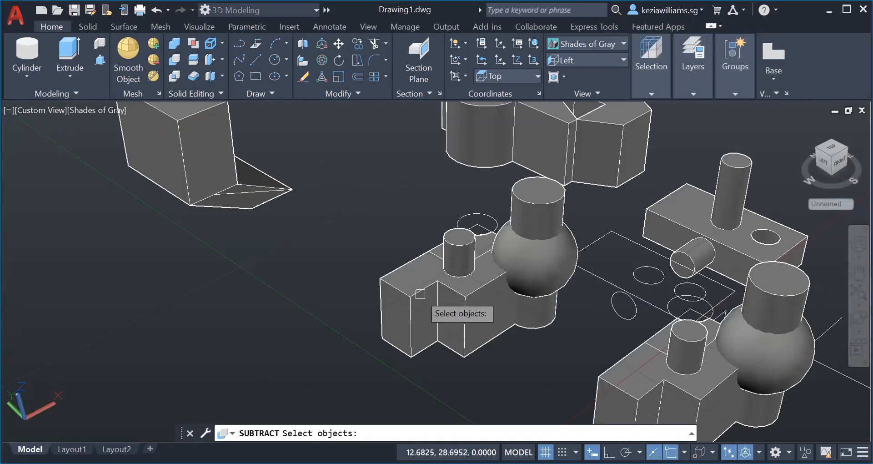
{"action": "left_click", "coordinate": [561, 268]}
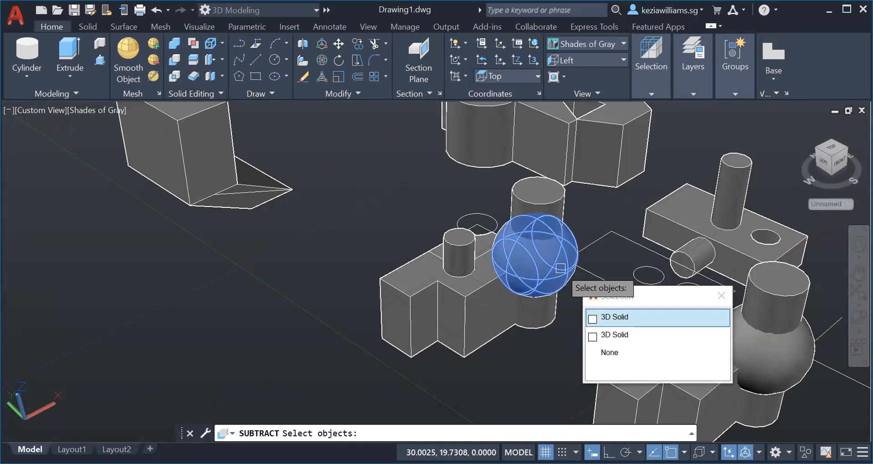
{"action": "key", "text": "Return"}
{"action": "left_click", "coordinate": [548, 309]}
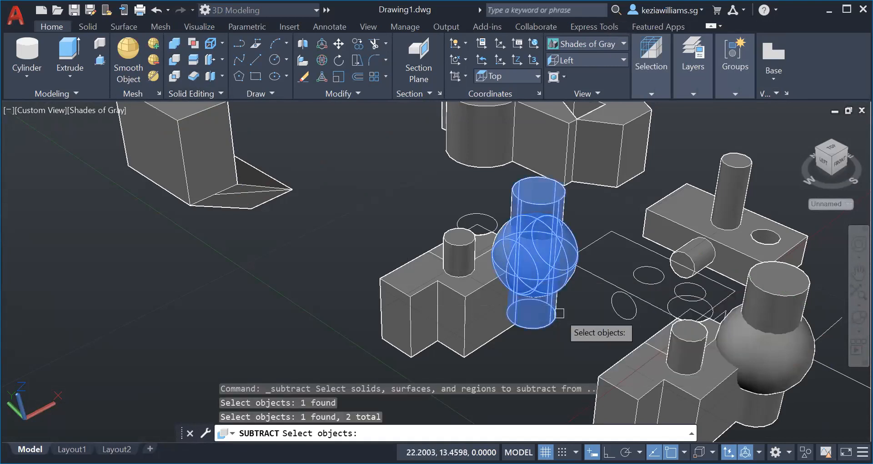
{"action": "key", "text": "Return"}
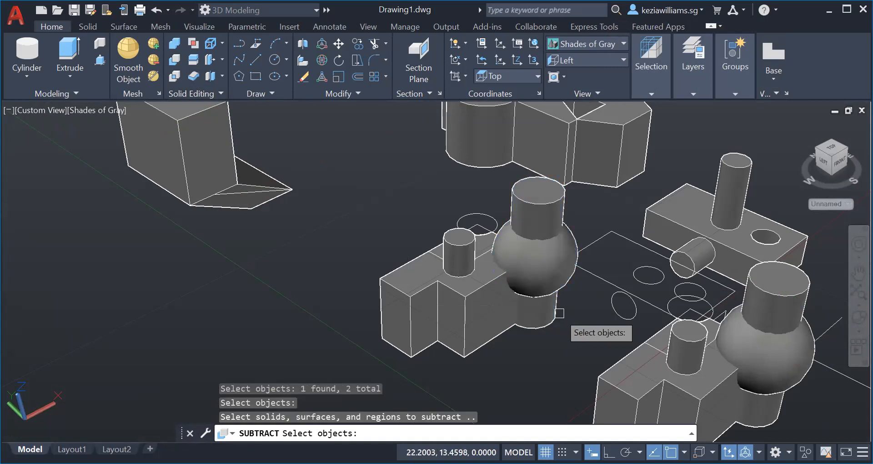
{"action": "left_click", "coordinate": [479, 313]}
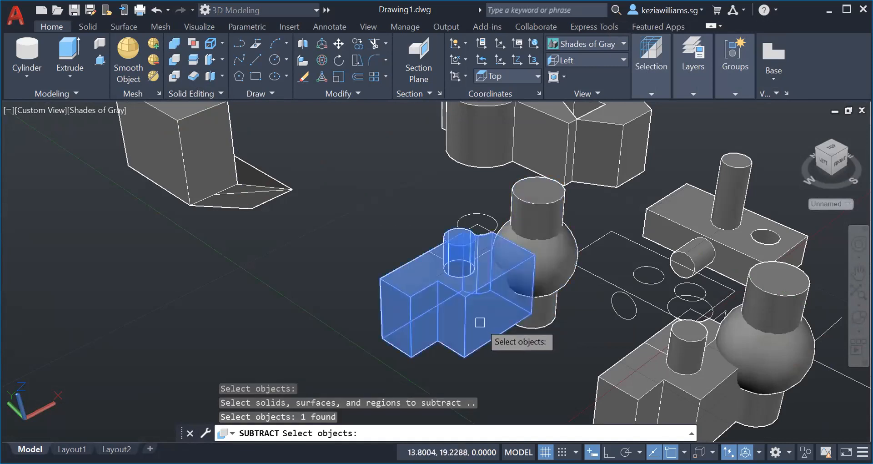
{"action": "key", "text": "Return"}
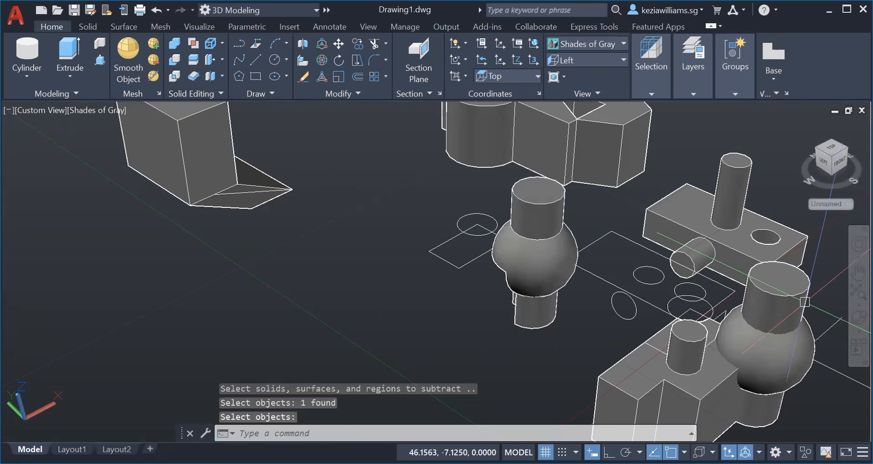
{"action": "left_click", "coordinate": [859, 318]}
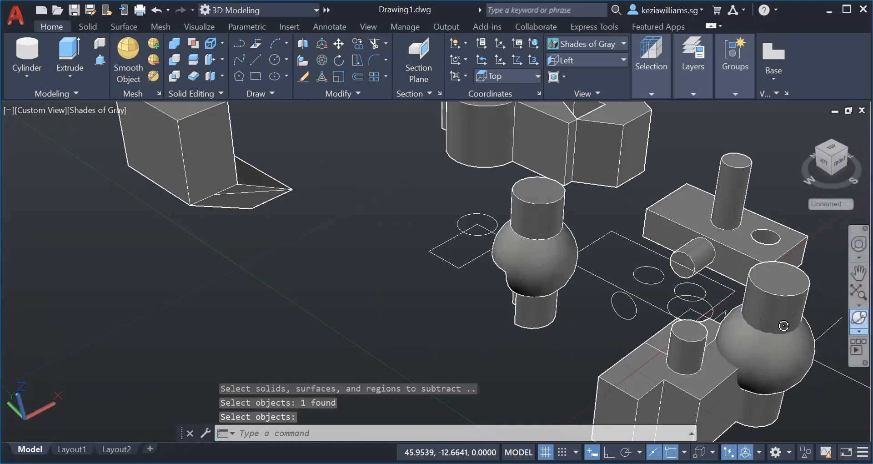
{"action": "left_click_drag", "start_coordinate": [579, 302], "coordinate": [324, 275]}
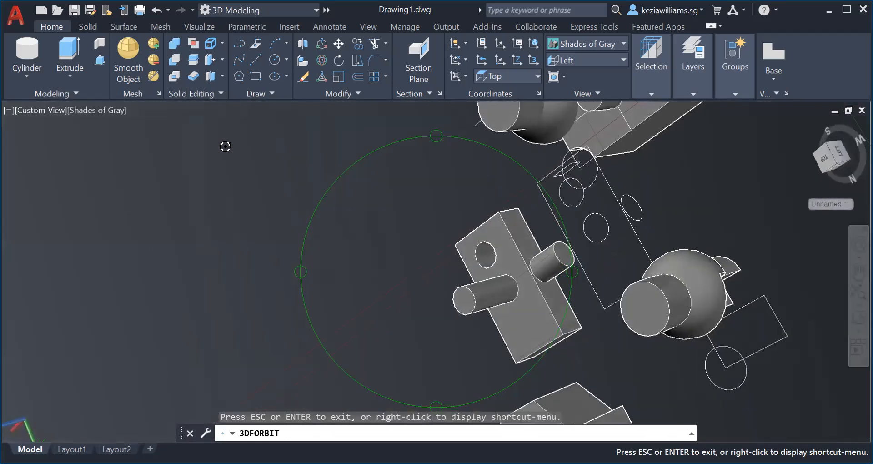
Step: Undo the subtraction of the block from the sphere and cylinder, and redo the copy of the assembly that was undone with it
{"action": "left_click", "coordinate": [154, 10]}
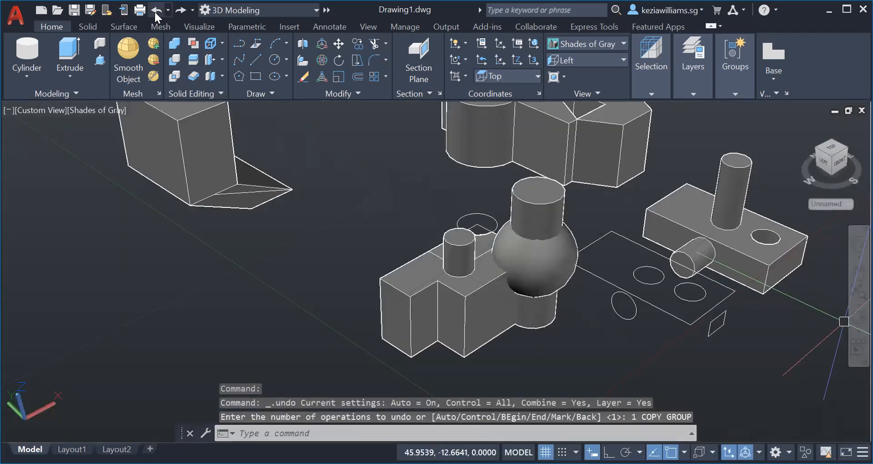
{"action": "left_click", "coordinate": [181, 11]}
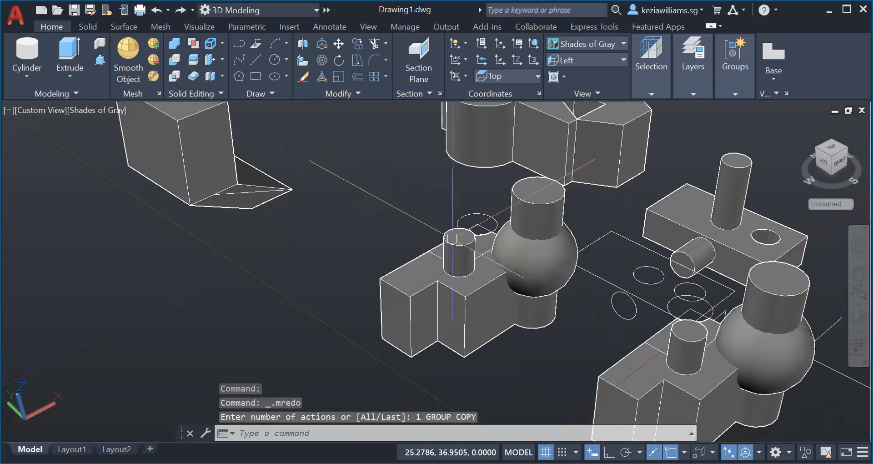
Step: Intersect the copied notched block with its tall cylinder and sphere, and inspect the common volume from another angle
{"action": "middle_click_drag", "start_coordinate": [557, 422], "coordinate": [261, 300]}
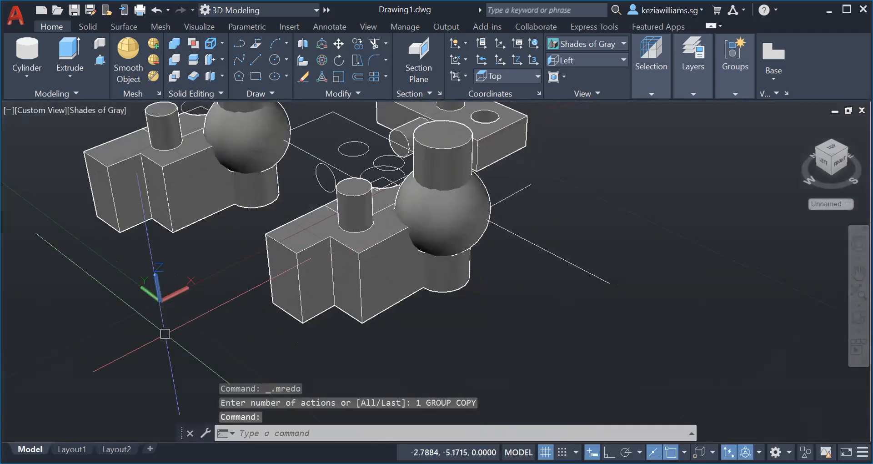
{"action": "left_click", "coordinate": [173, 77]}
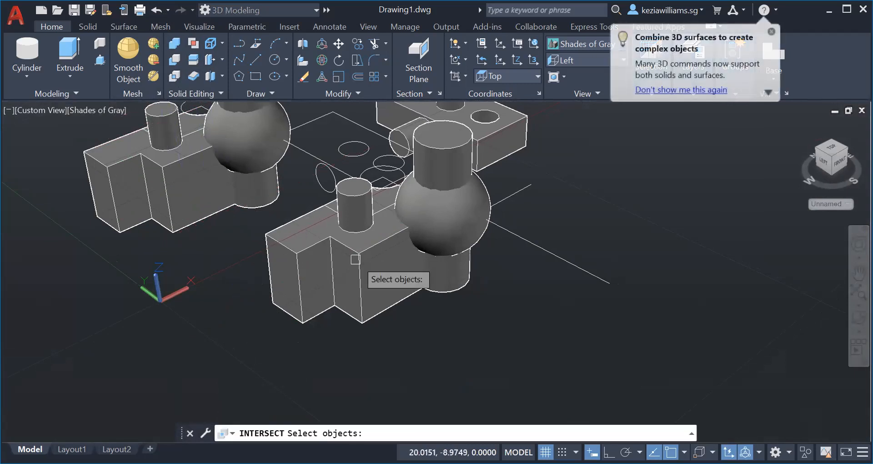
{"action": "left_click", "coordinate": [369, 269]}
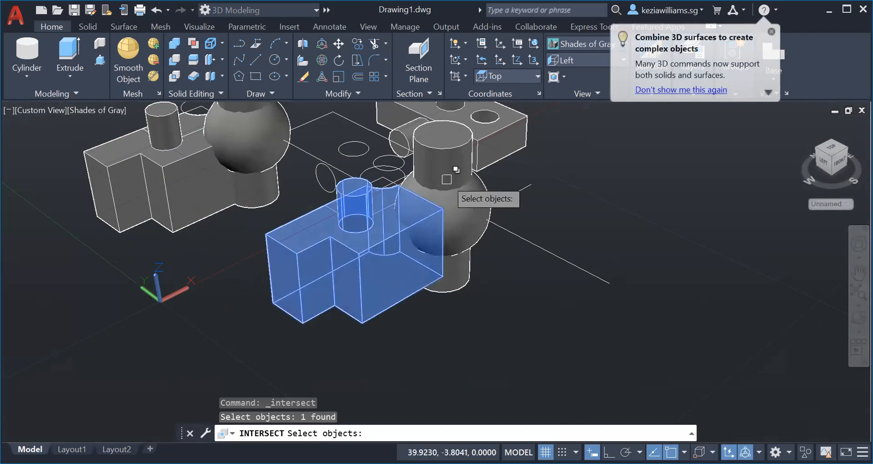
{"action": "left_click", "coordinate": [482, 198]}
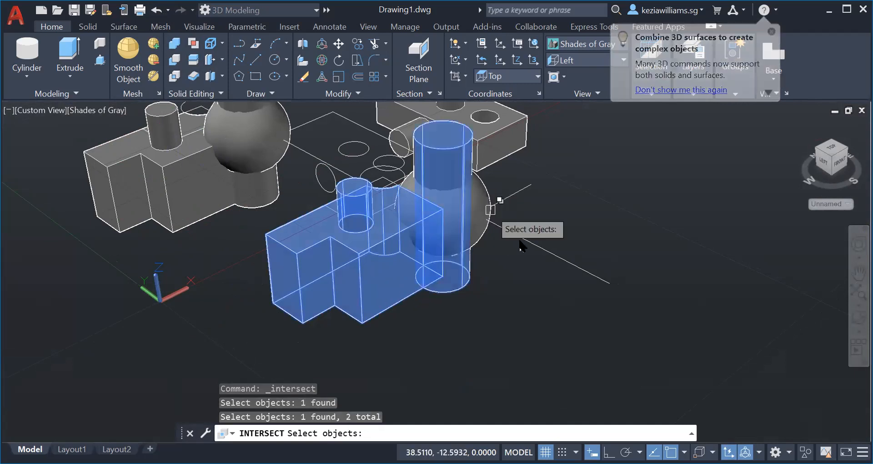
{"action": "left_click", "coordinate": [506, 221]}
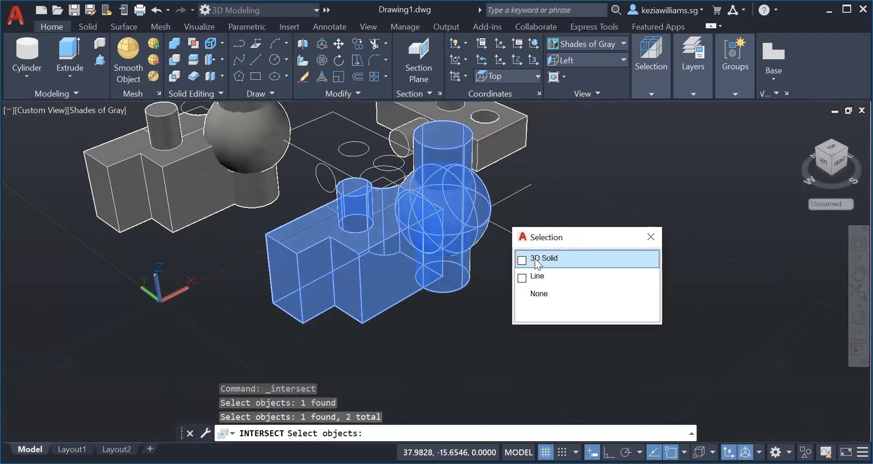
{"action": "double_click", "coordinate": [536, 260]}
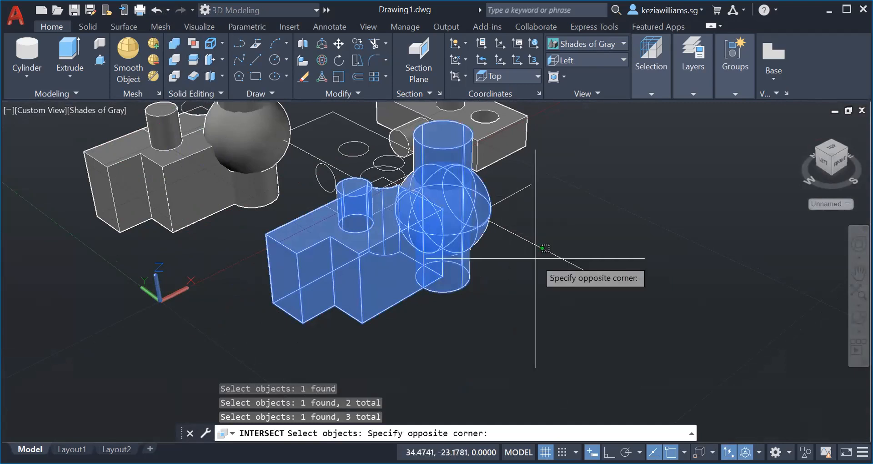
{"action": "left_click", "coordinate": [535, 258]}
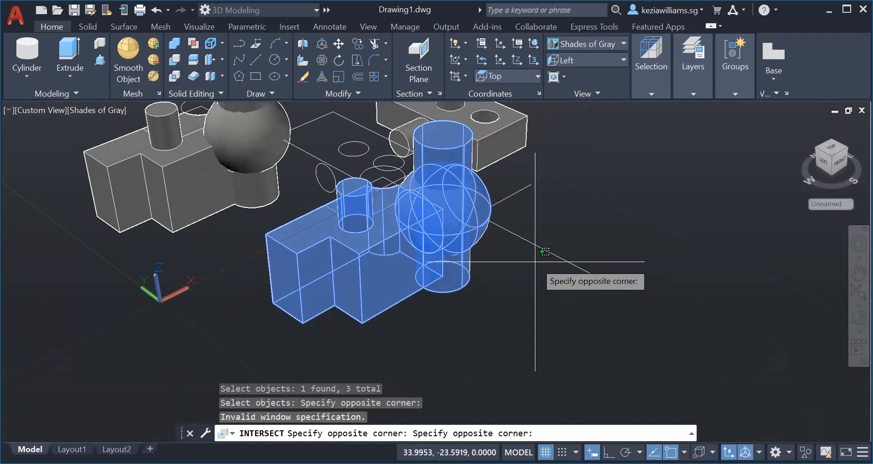
{"action": "left_click", "coordinate": [535, 261]}
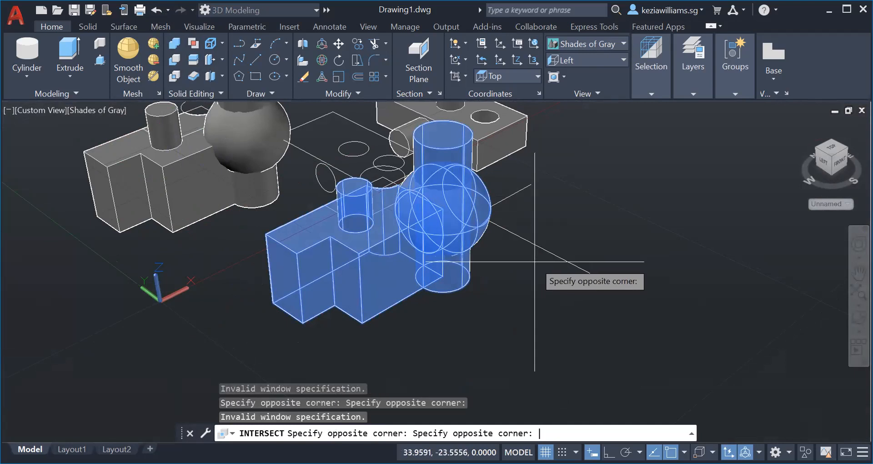
{"action": "left_click", "coordinate": [453, 339]}
{"action": "key", "text": "Return"}
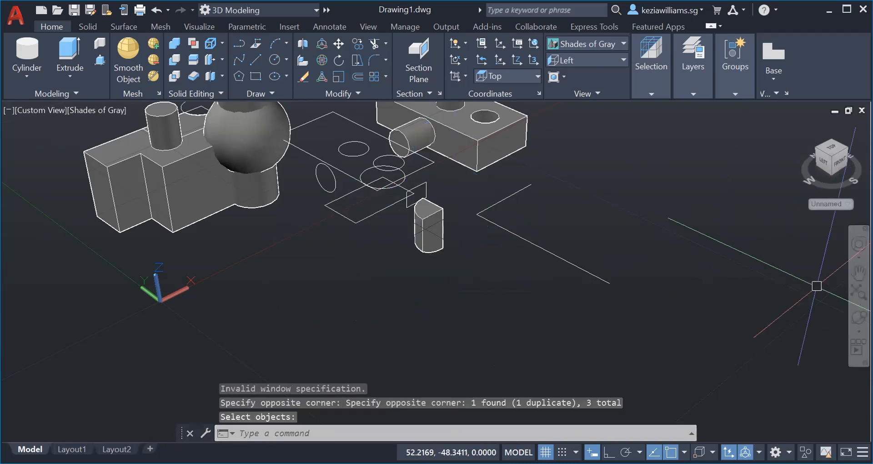
{"action": "left_click", "coordinate": [859, 317]}
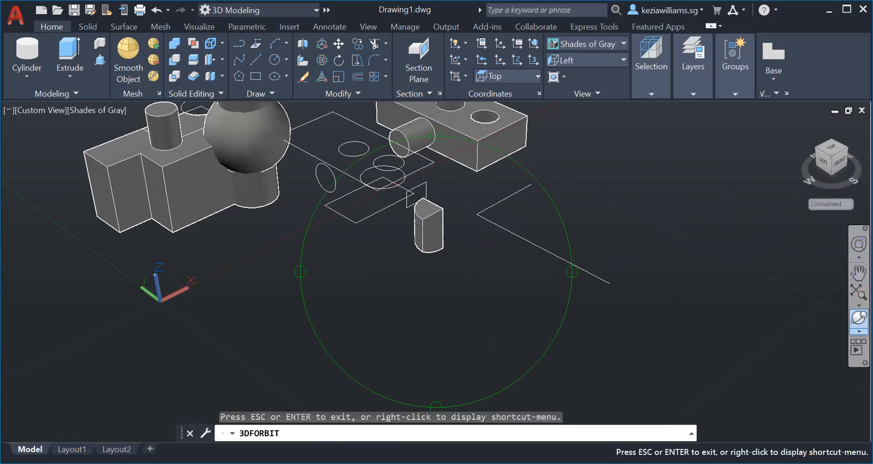
{"action": "left_click_drag", "start_coordinate": [540, 326], "coordinate": [489, 298]}
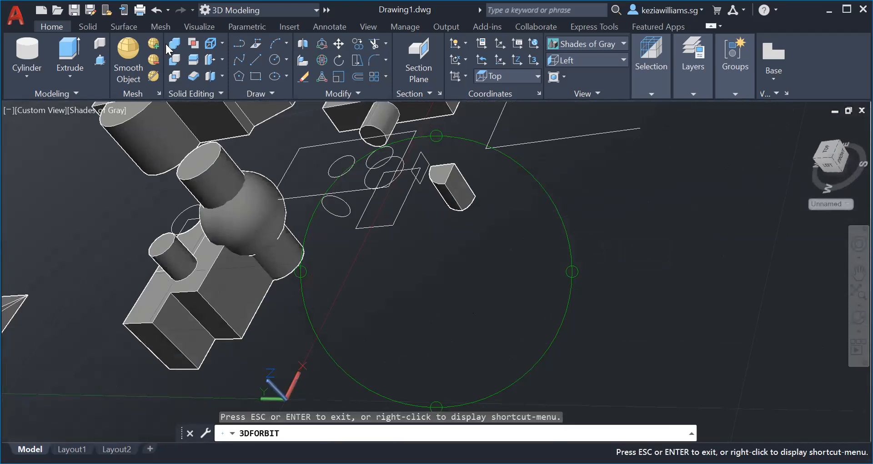
Step: Undo the orbit and the three-solid intersection on the copied assembly
{"action": "left_click", "coordinate": [156, 12]}
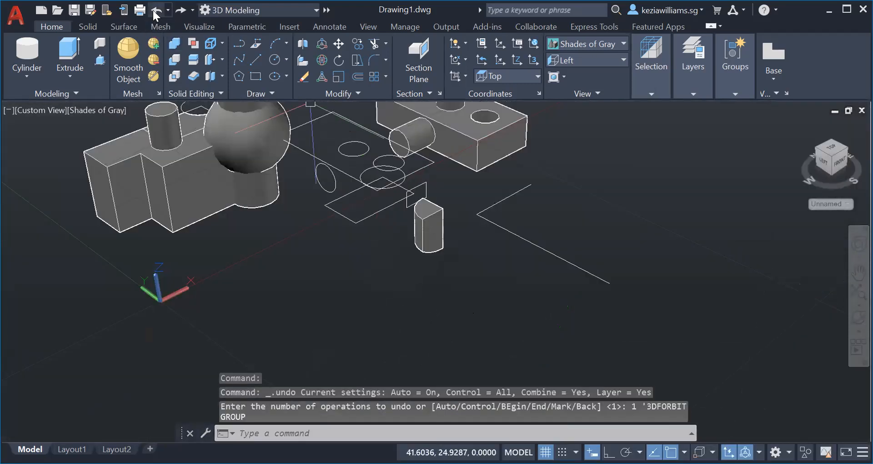
{"action": "left_click", "coordinate": [156, 11]}
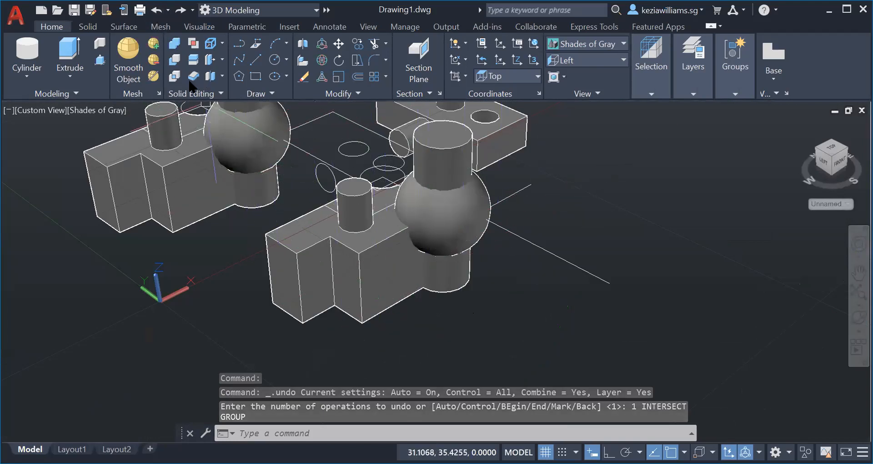
Step: Intersect the copied notched block with only its sphere, leaving the tall cylinder out of the selection
{"action": "left_click", "coordinate": [176, 77]}
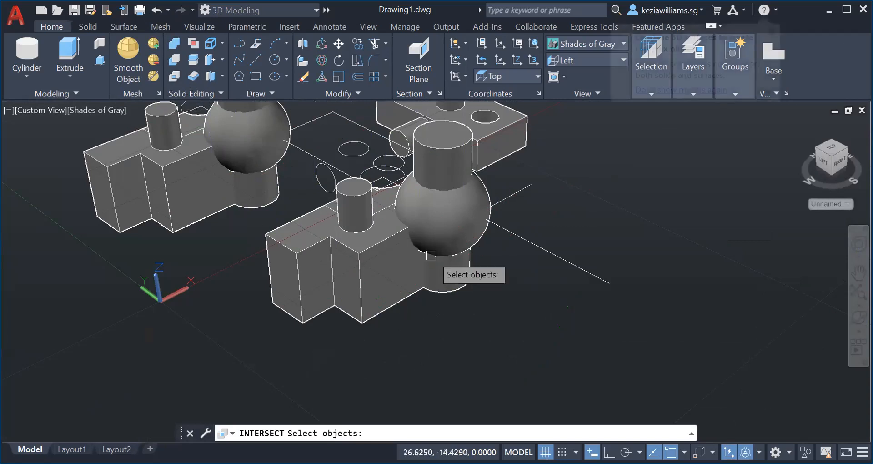
{"action": "left_click", "coordinate": [416, 276]}
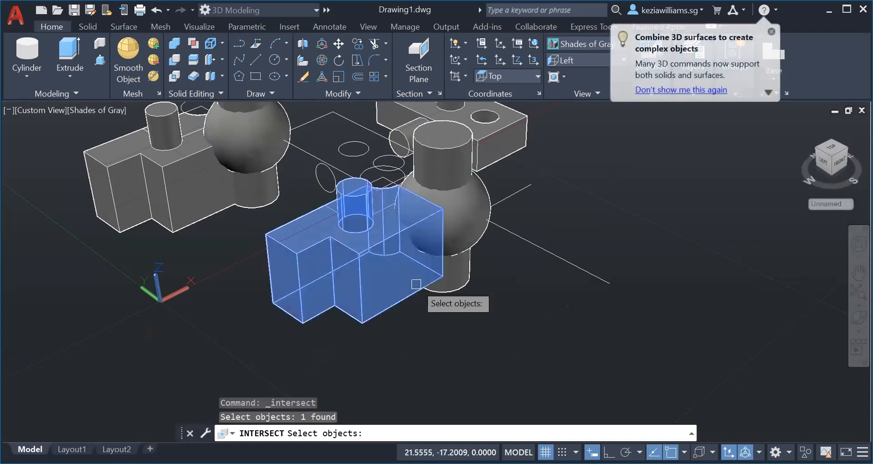
{"action": "left_click", "coordinate": [461, 243]}
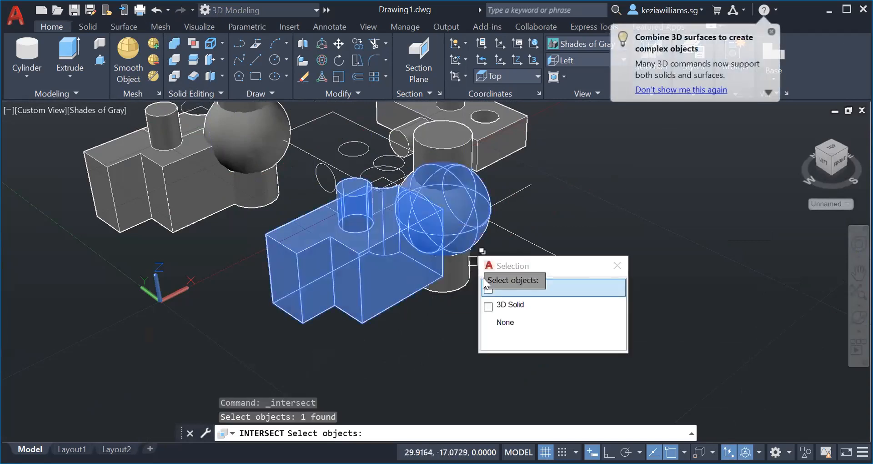
{"action": "left_click", "coordinate": [495, 288]}
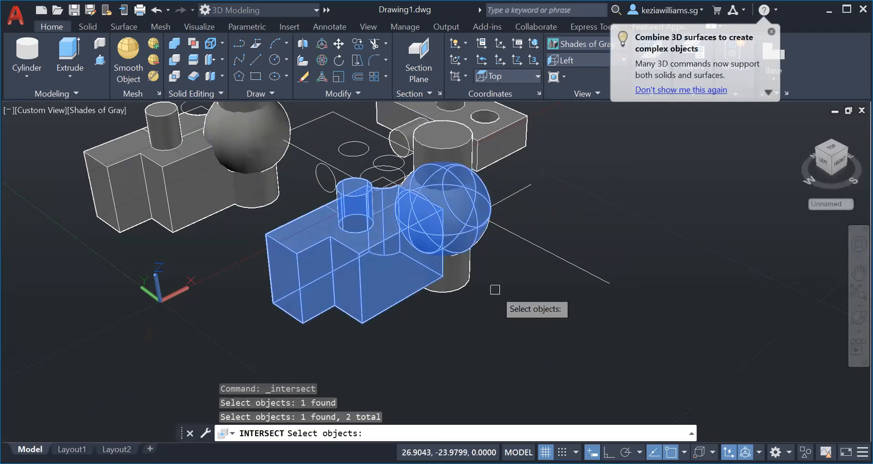
{"action": "key", "text": "Return"}
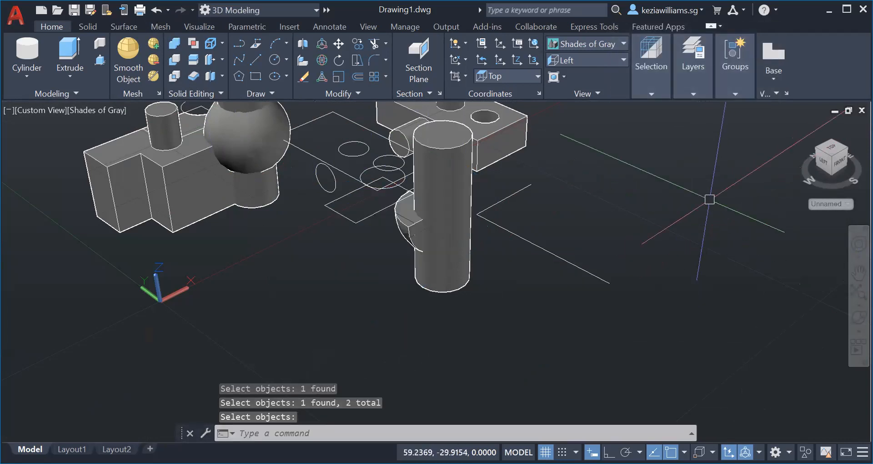
Step: Shift the intersected solid and tall cylinder slightly together, and move the cylinder alone well clear, beyond the open pair of lines
{"action": "left_click", "coordinate": [422, 212]}
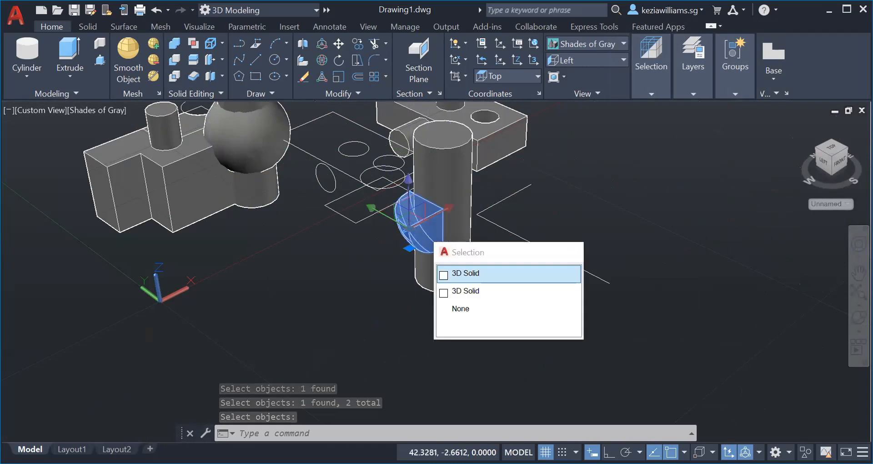
{"action": "left_click", "coordinate": [464, 273]}
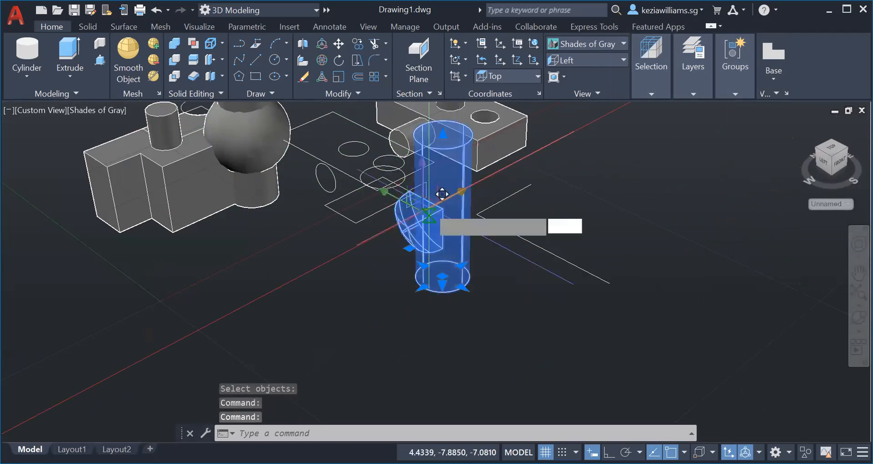
{"action": "left_click", "coordinate": [461, 203]}
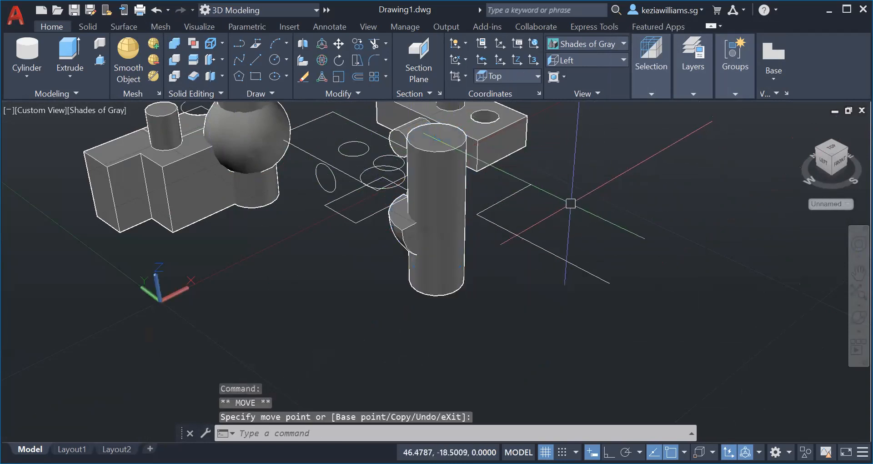
{"action": "key", "text": "Escape"}
{"action": "left_click", "coordinate": [452, 200]}
{"action": "left_click", "coordinate": [461, 200]}
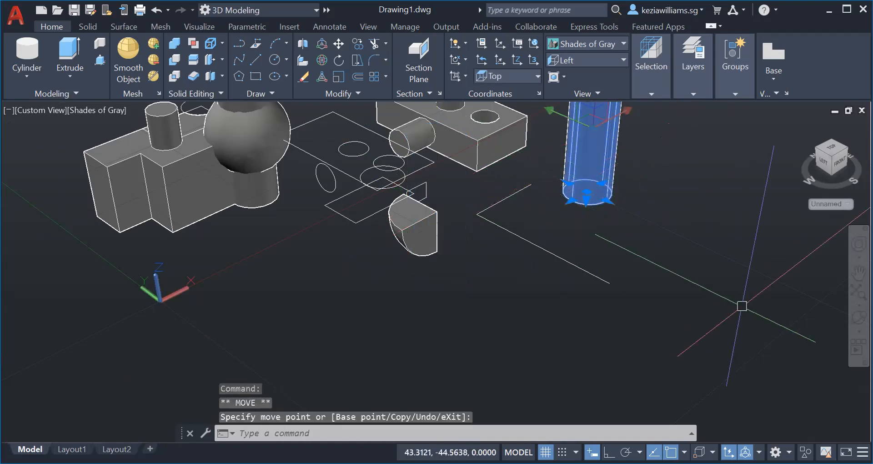
{"action": "left_click", "coordinate": [856, 318]}
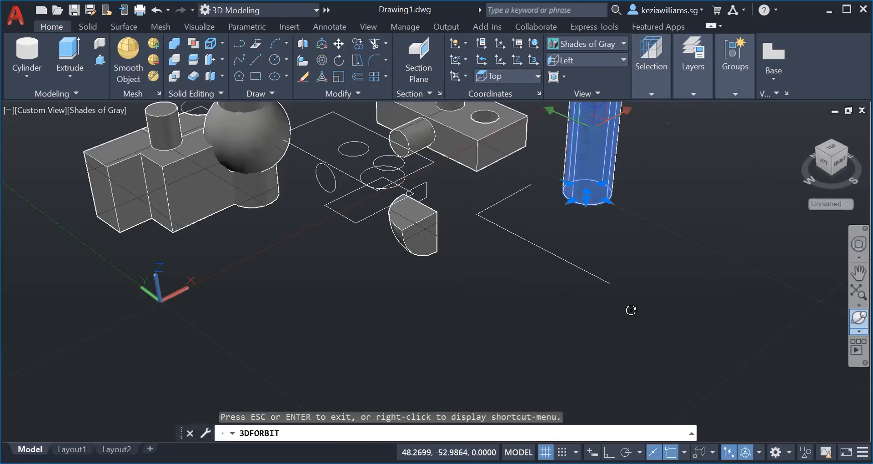
{"action": "key", "text": "Escape"}
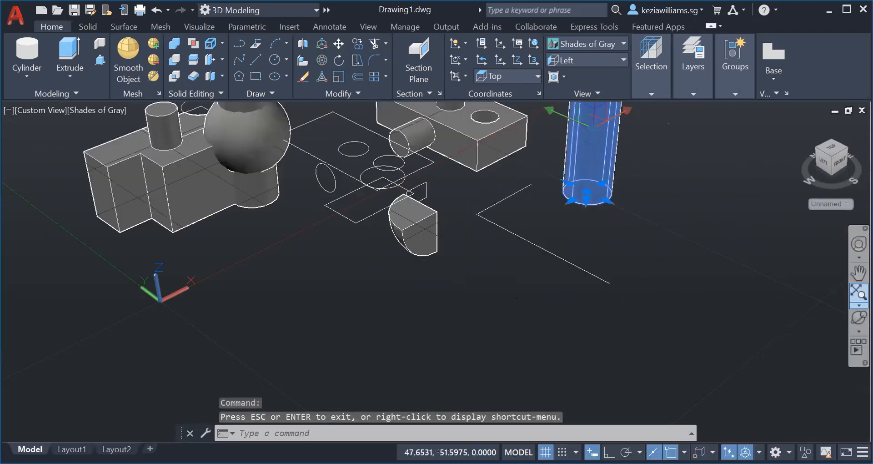
{"action": "left_click", "coordinate": [856, 318]}
{"action": "key", "text": "Escape"}
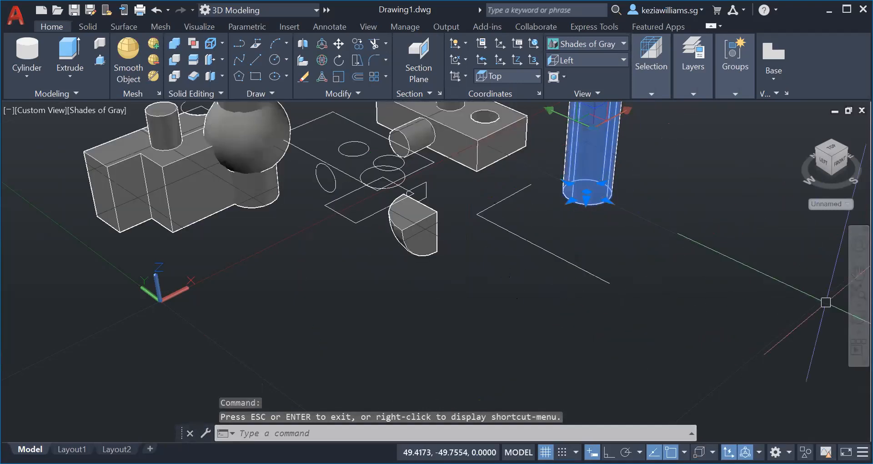
Step: Inspect the intersected solid and separated cylinder from another angle, and return to an overview of all the solids
{"action": "key", "text": "Return"}
{"action": "left_click_drag", "start_coordinate": [491, 273], "coordinate": [572, 296]}
{"action": "key", "text": "Escape"}
{"action": "key", "text": "Escape"}
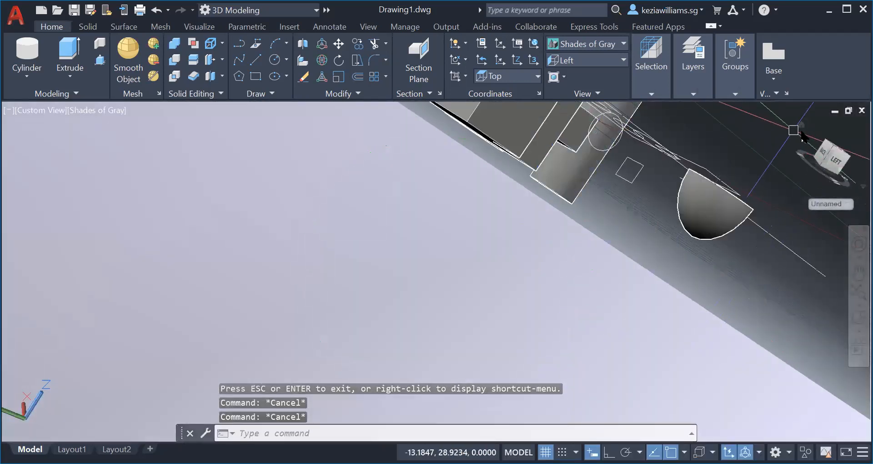
{"action": "left_click", "coordinate": [798, 125]}
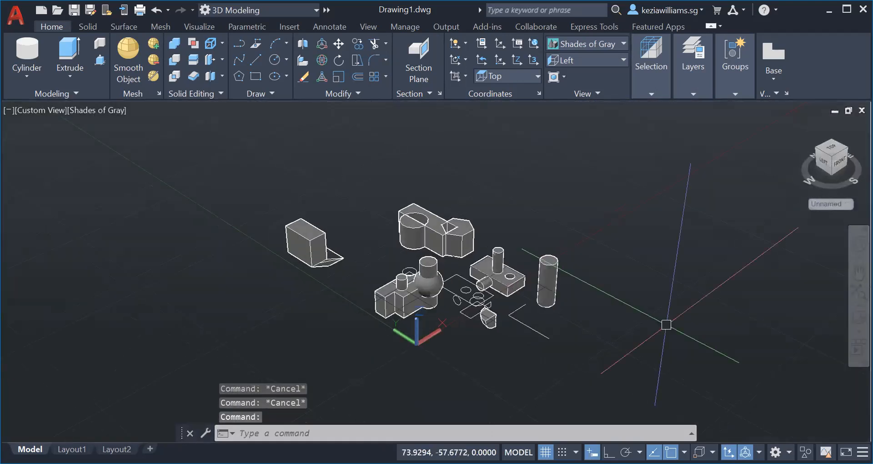
{"action": "middle_click_drag", "start_coordinate": [552, 357], "coordinate": [556, 351]}
{"action": "middle_click", "coordinate": [526, 356]}
{"action": "middle_click", "coordinate": [527, 356]}
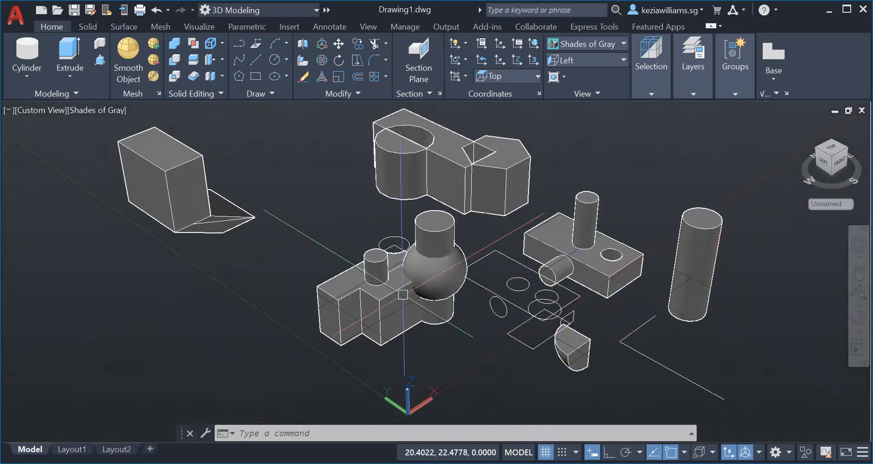
Step: Highlight the original notched block and its sphere, and clear the selection
{"action": "left_click", "coordinate": [408, 307]}
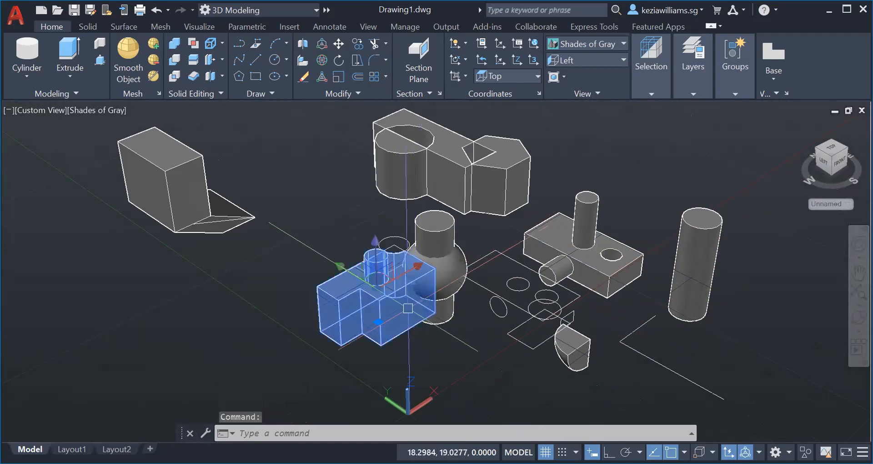
{"action": "left_click", "coordinate": [443, 270]}
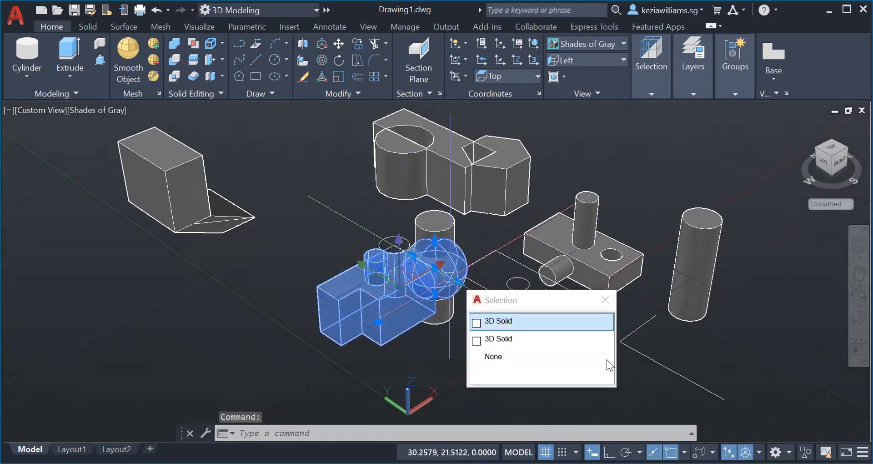
{"action": "key", "text": "Escape"}
{"action": "key", "text": "Escape"}
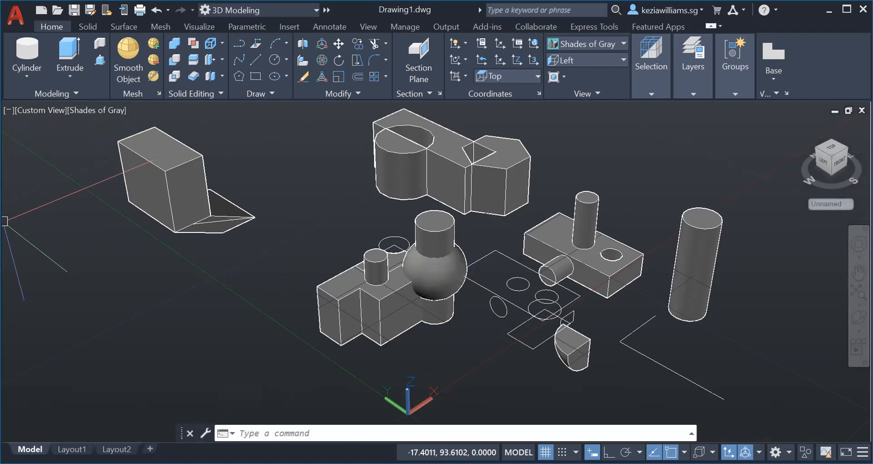
Step: Highlight the surface body of the bolt head in bolt.dwg and clear the selection
{"action": "scroll", "coordinate": [453, 275], "scroll_direction": "down", "scroll_amount": 3}
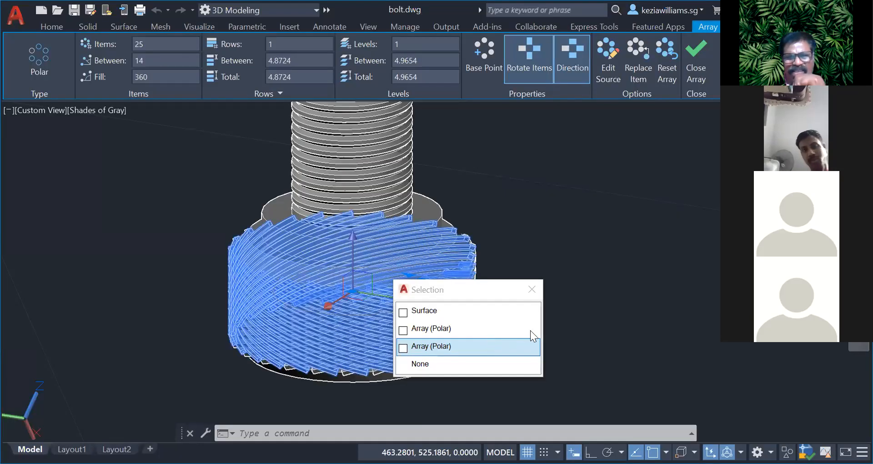
{"action": "left_click", "coordinate": [530, 288]}
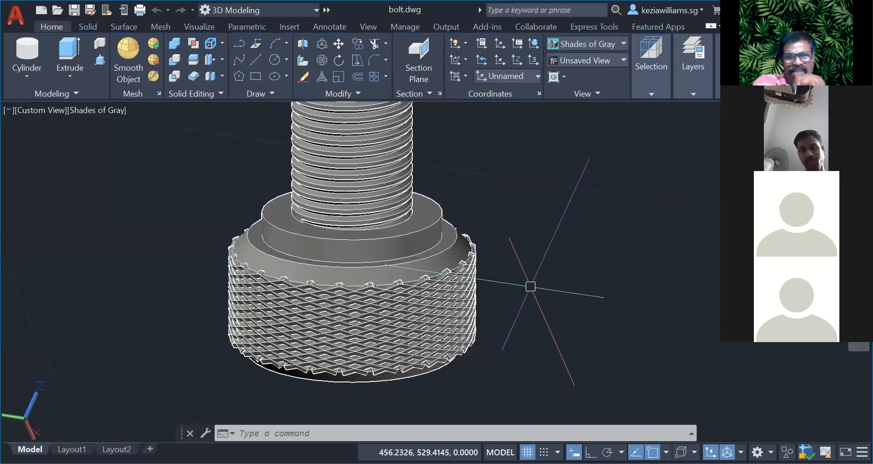
{"action": "middle_click_drag", "start_coordinate": [530, 287], "coordinate": [668, 300]}
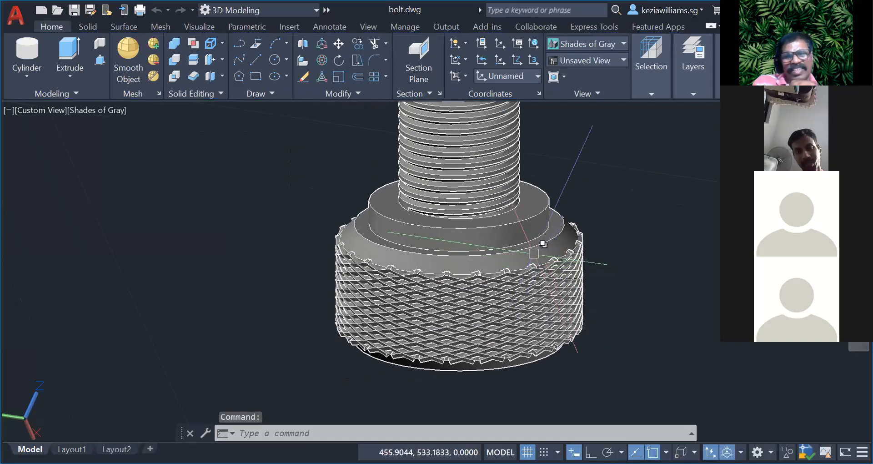
{"action": "left_click", "coordinate": [556, 298]}
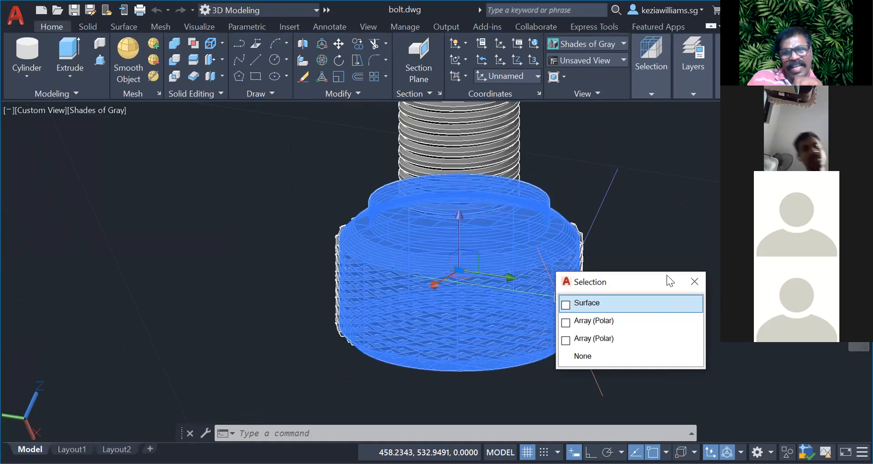
{"action": "left_click", "coordinate": [646, 260]}
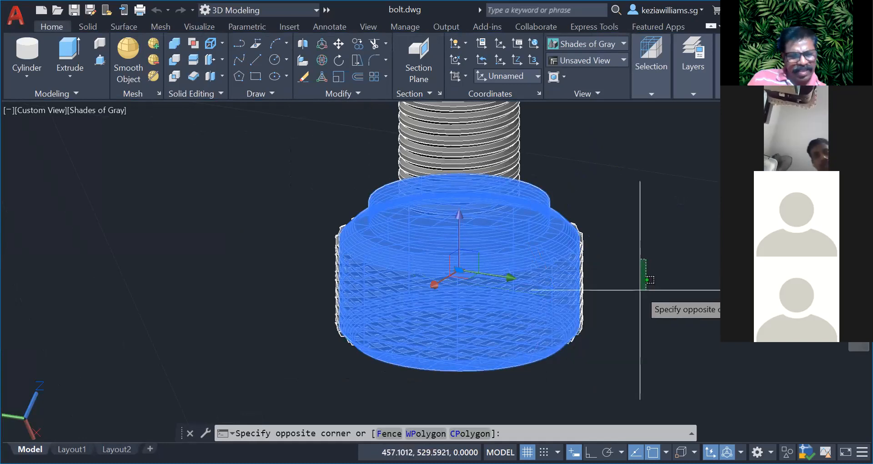
{"action": "key", "text": "Escape"}
{"action": "key", "text": "Escape"}
{"action": "key", "text": "Escape"}
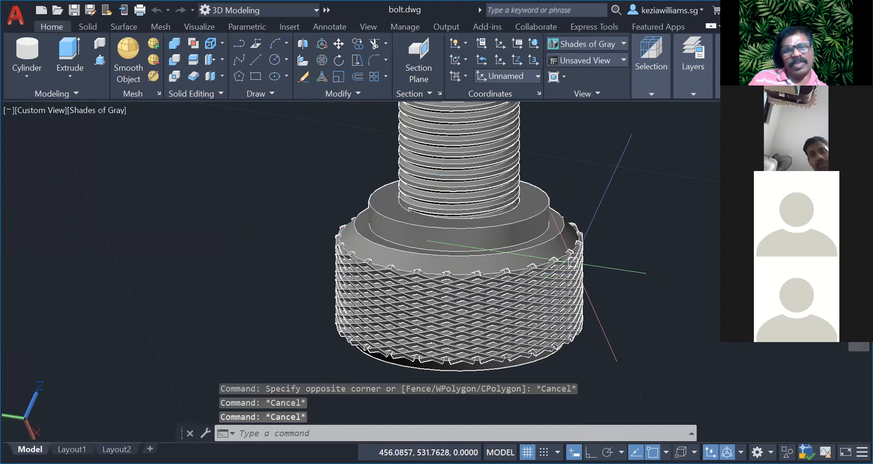
Step: Highlight one polar array of slanted ridges around the knurled bolt head and deselect it
{"action": "left_click", "coordinate": [582, 252]}
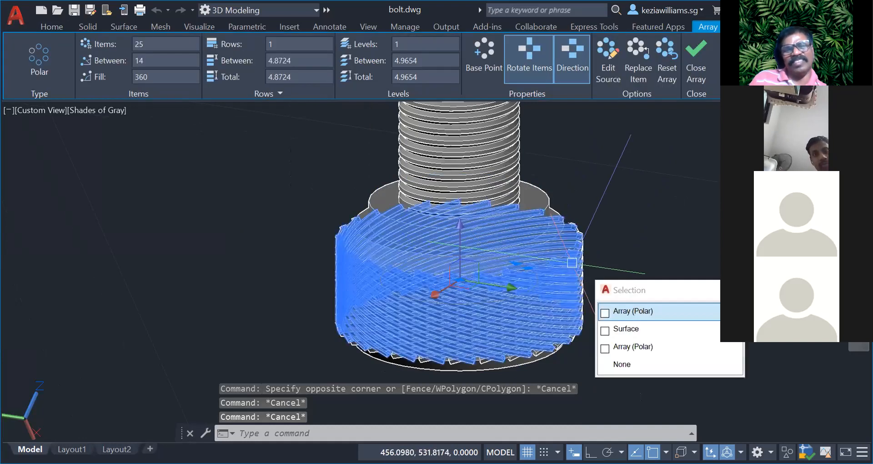
{"action": "key", "text": "Escape"}
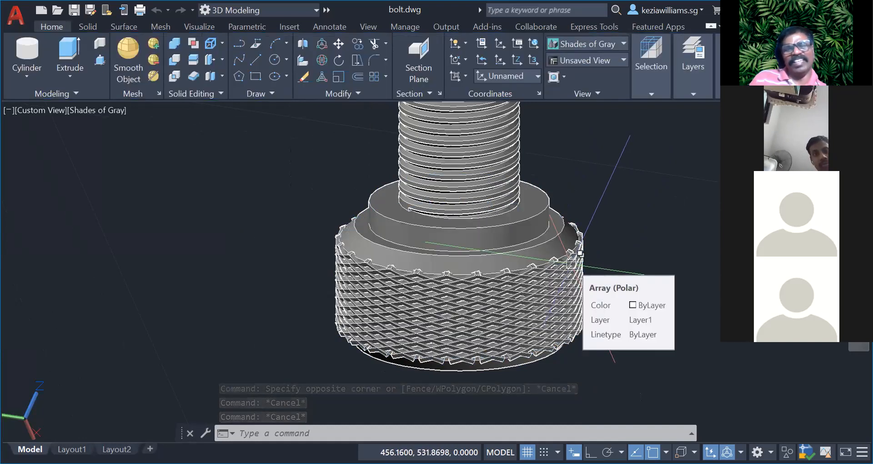
{"action": "left_click", "coordinate": [572, 264]}
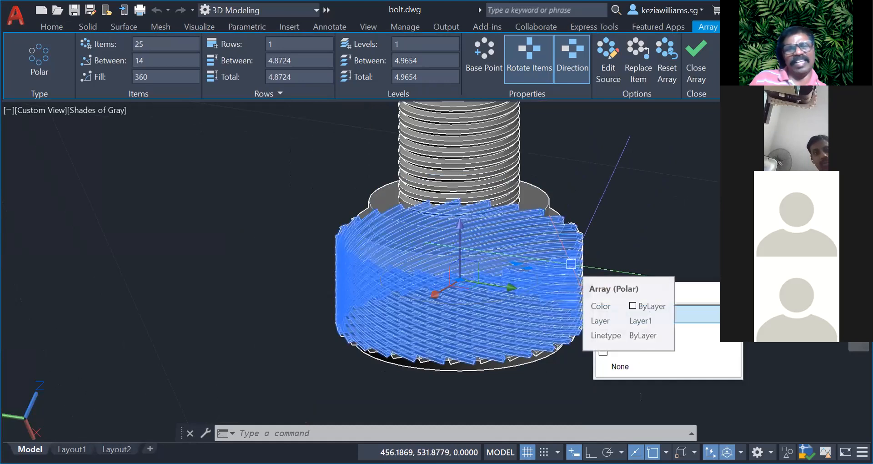
{"action": "key", "text": "Escape"}
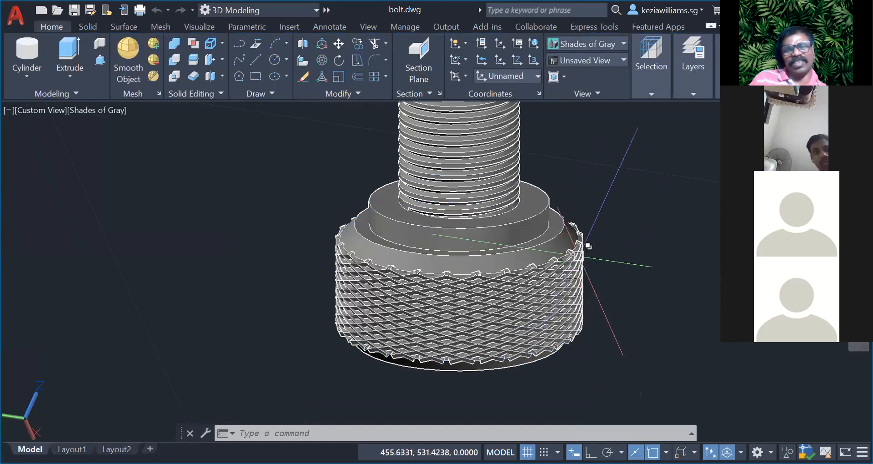
Step: Select the two crossing polar arrays of the knurl up close, examine them on the bolt head, and clear the selection
{"action": "scroll", "coordinate": [568, 255], "scroll_direction": "up", "scroll_amount": 6}
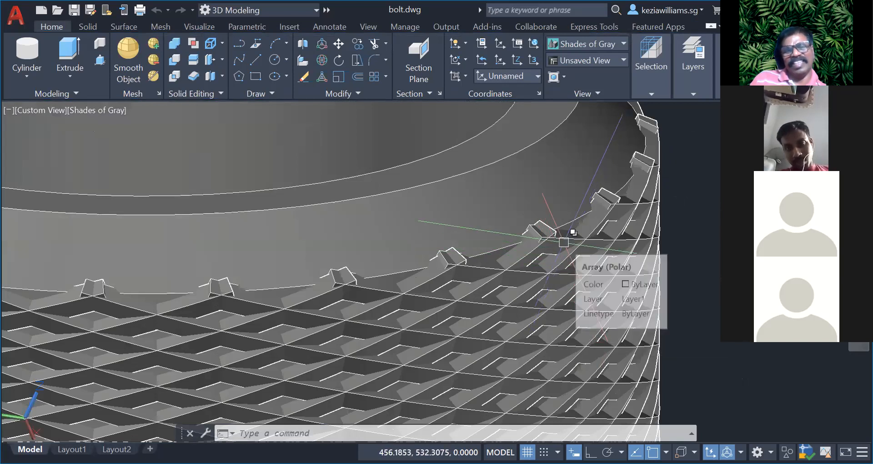
{"action": "left_click", "coordinate": [564, 242]}
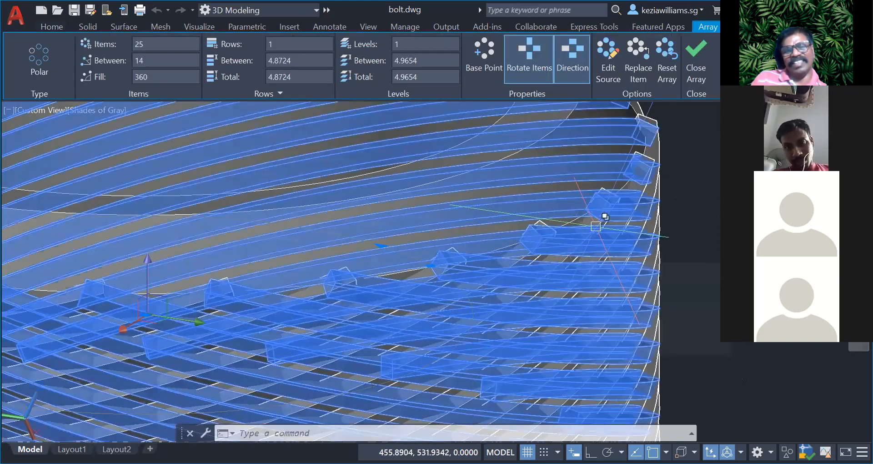
{"action": "left_click", "coordinate": [598, 224]}
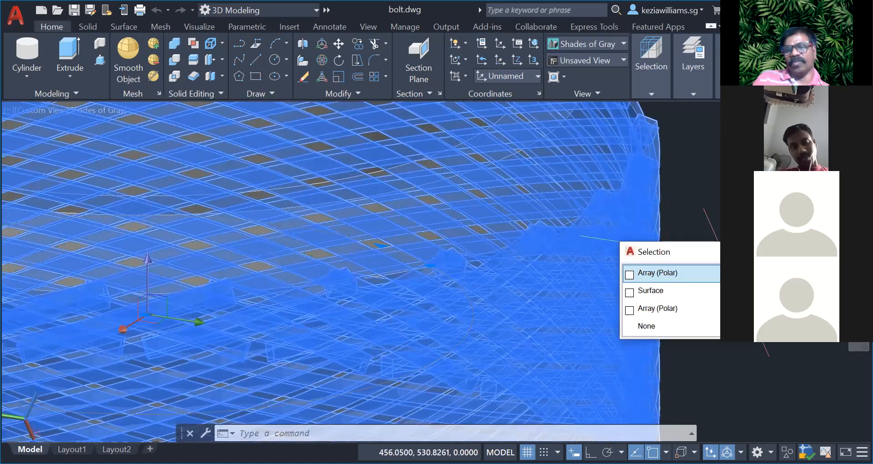
{"action": "left_click", "coordinate": [650, 273]}
{"action": "scroll", "coordinate": [681, 253], "scroll_direction": "down", "scroll_amount": 10}
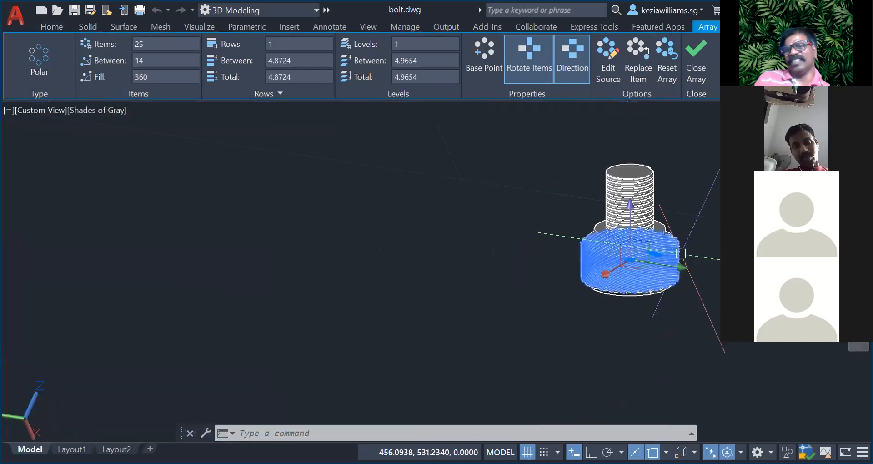
{"action": "scroll", "coordinate": [681, 257], "scroll_direction": "up", "scroll_amount": 3}
{"action": "scroll", "coordinate": [663, 269], "scroll_direction": "down", "scroll_amount": 3}
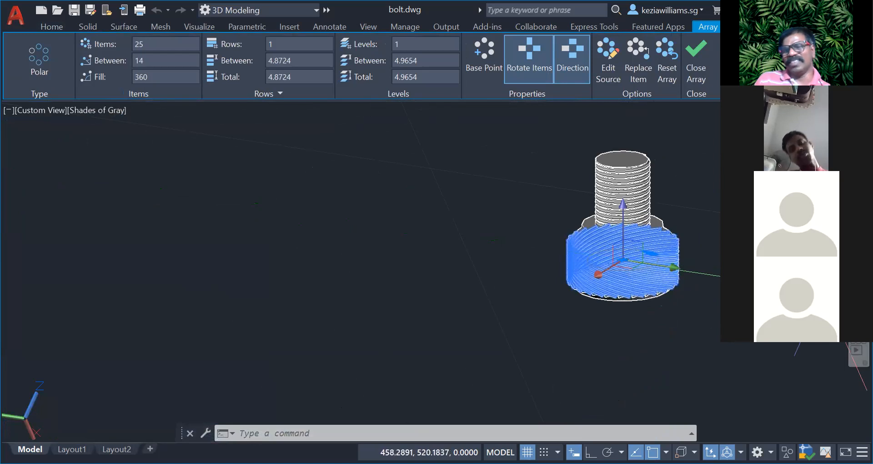
{"action": "middle_click_drag", "start_coordinate": [690, 265], "coordinate": [691, 265], "text": "shift"}
{"action": "key", "text": "Escape"}
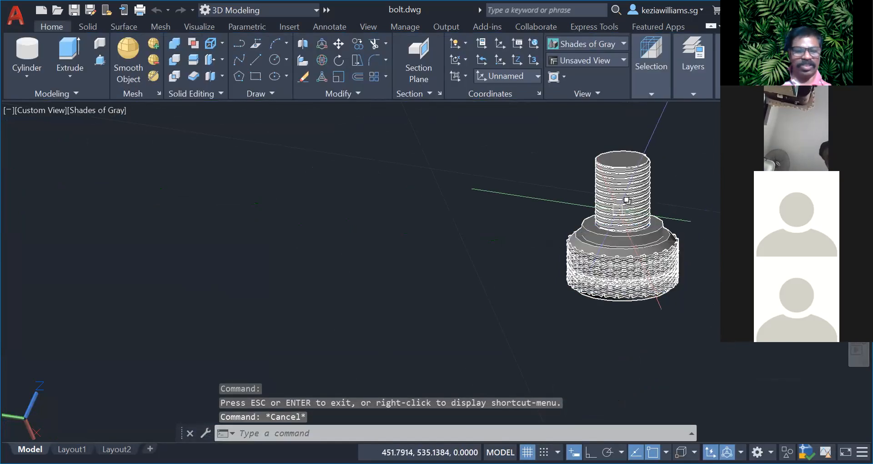
{"action": "key", "text": "Escape"}
{"action": "key", "text": "Escape"}
Step: Examine the bolt's threaded shank, knurled head and flat underside from several angles
{"action": "middle_click_drag", "start_coordinate": [653, 195], "coordinate": [642, 159], "text": "shift"}
{"action": "scroll", "coordinate": [642, 159], "scroll_direction": "up", "scroll_amount": 8}
{"action": "left_click_drag", "start_coordinate": [642, 159], "coordinate": [647, 276]}
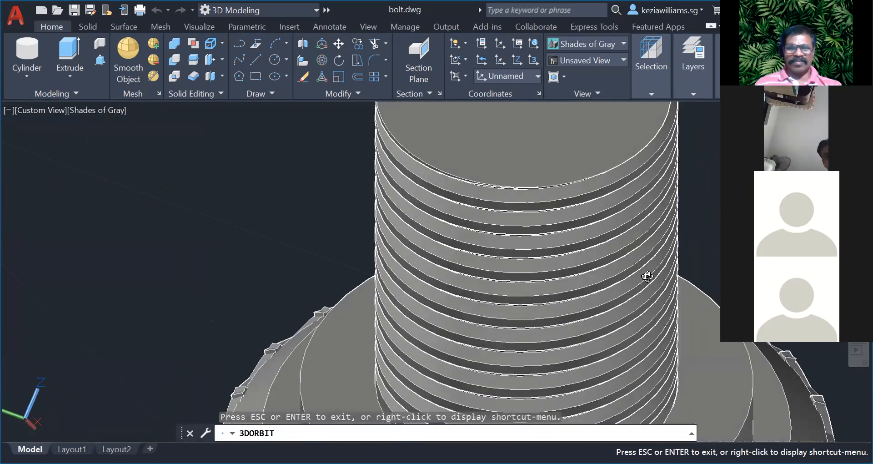
{"action": "scroll", "coordinate": [645, 288], "scroll_direction": "down", "scroll_amount": 4}
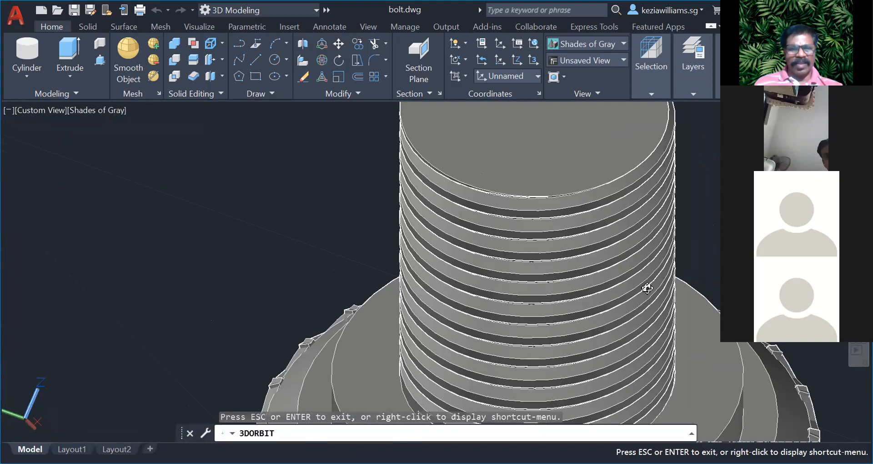
{"action": "scroll", "coordinate": [647, 289], "scroll_direction": "down", "scroll_amount": 4}
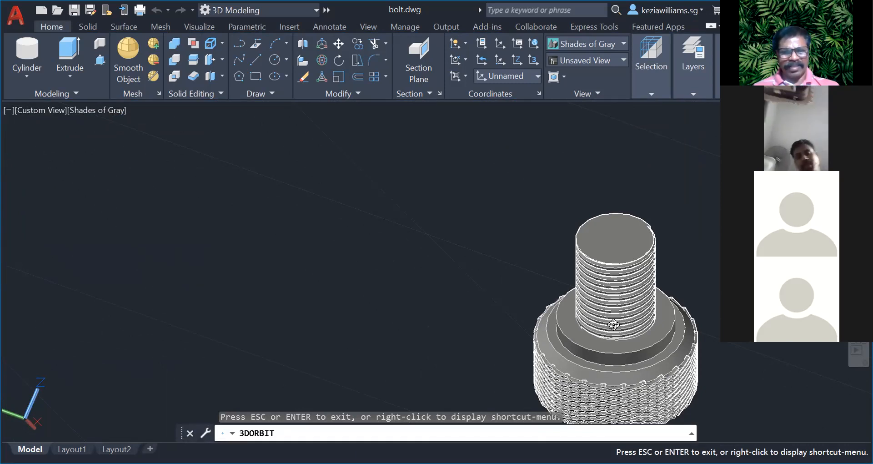
{"action": "left_click_drag", "start_coordinate": [614, 324], "coordinate": [634, 310]}
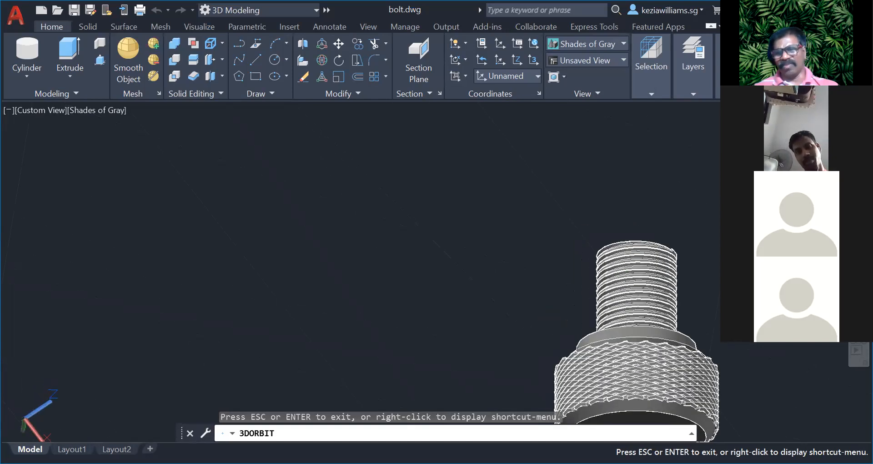
{"action": "left_click_drag", "start_coordinate": [694, 335], "coordinate": [645, 296]}
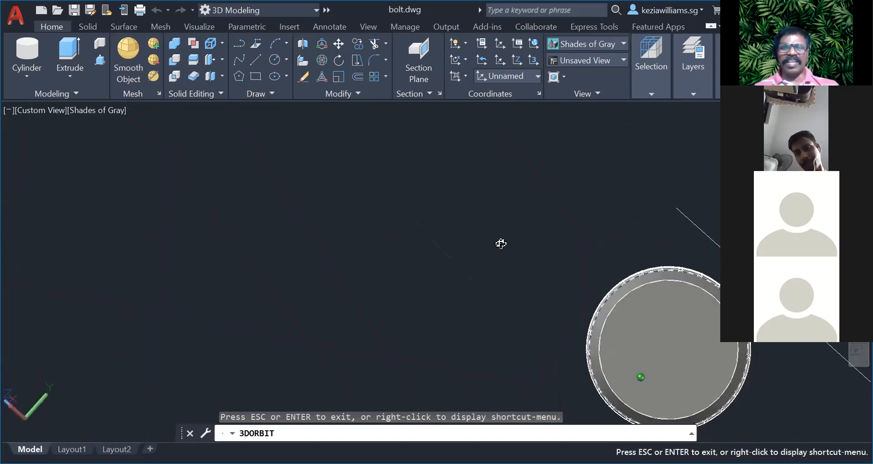
{"action": "left_click_drag", "start_coordinate": [616, 336], "coordinate": [599, 327]}
{"action": "left_click_drag", "start_coordinate": [660, 398], "coordinate": [632, 367]}
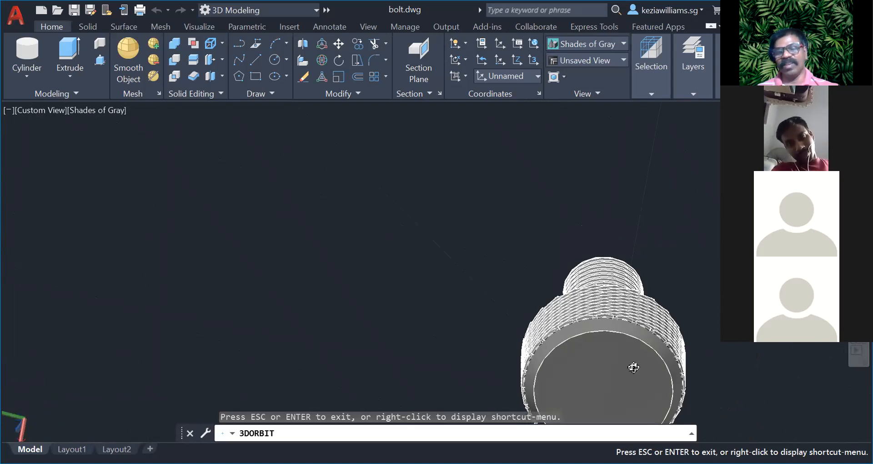
{"action": "mouse_move", "coordinate": [641, 367]}
{"action": "left_mouse_down"}
{"action": "mouse_move", "coordinate": [620, 335]}
{"action": "mouse_move", "coordinate": [605, 357]}
{"action": "mouse_move", "coordinate": [573, 327]}
{"action": "mouse_move", "coordinate": [624, 307]}
{"action": "mouse_move", "coordinate": [627, 315]}
{"action": "mouse_move", "coordinate": [619, 259]}
{"action": "left_mouse_up"}
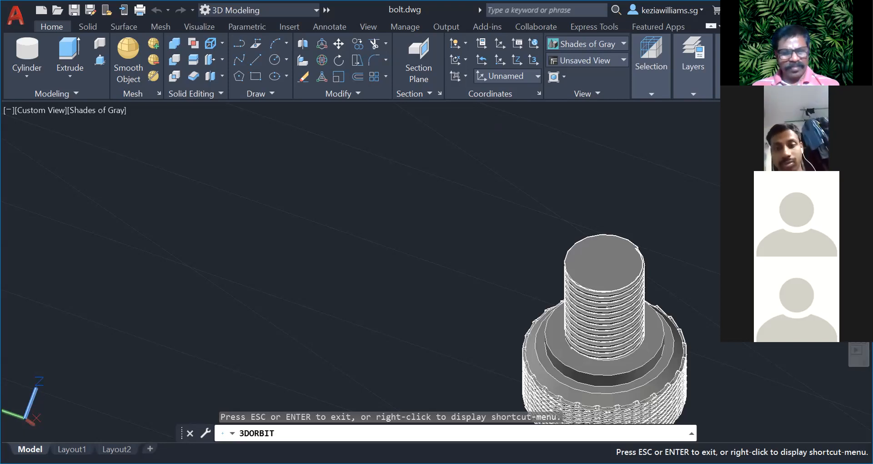
{"action": "key", "text": "Escape"}
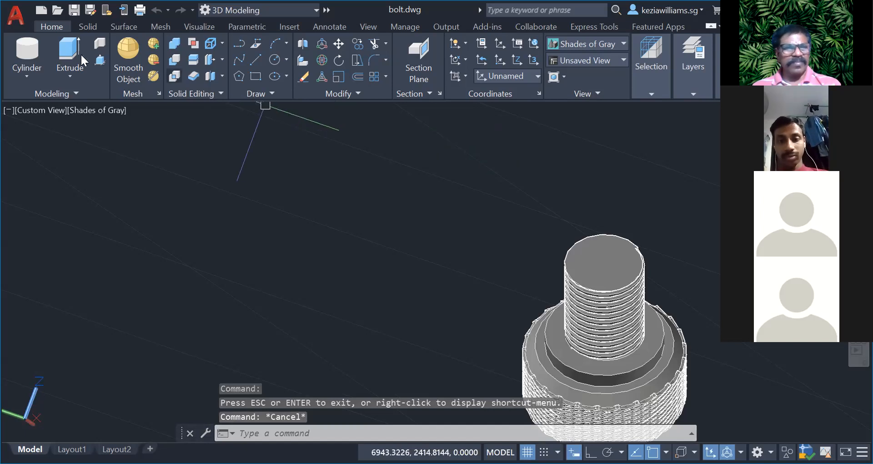
Step: Create a new drawing from the acad template
{"action": "left_click", "coordinate": [42, 10]}
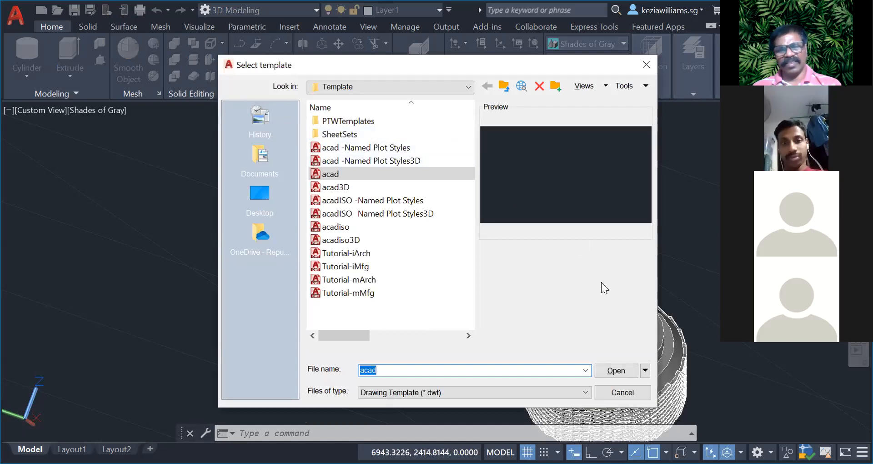
{"action": "left_click", "coordinate": [614, 370]}
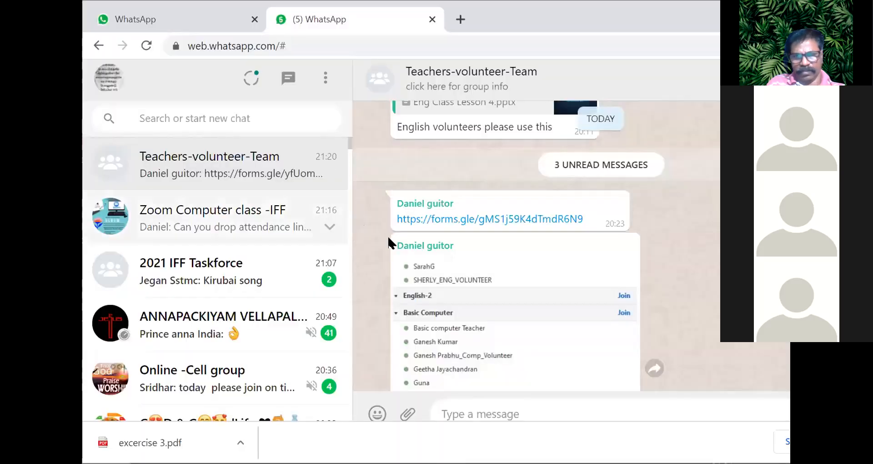
Step: Switch to WhatsApp Web and locate excercise 3.pdf in the Zoom Computer class -IFF group chat
{"action": "left_click", "coordinate": [239, 225]}
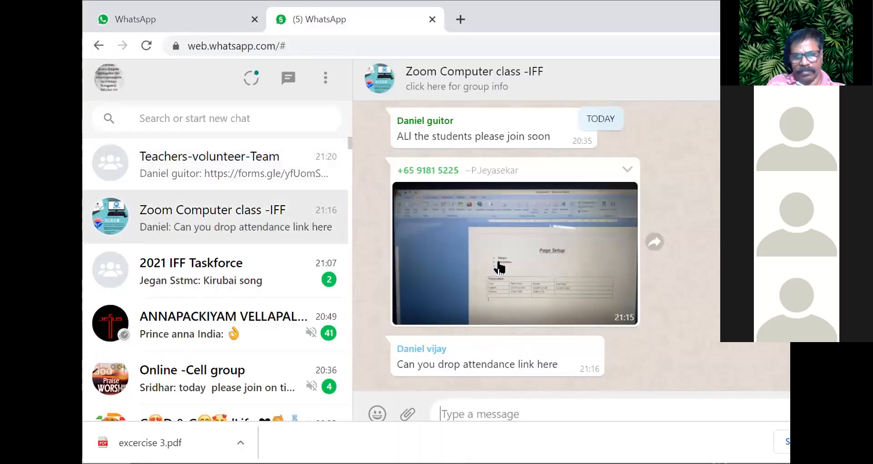
{"action": "scroll", "coordinate": [497, 257], "scroll_direction": "up", "scroll_amount": 5}
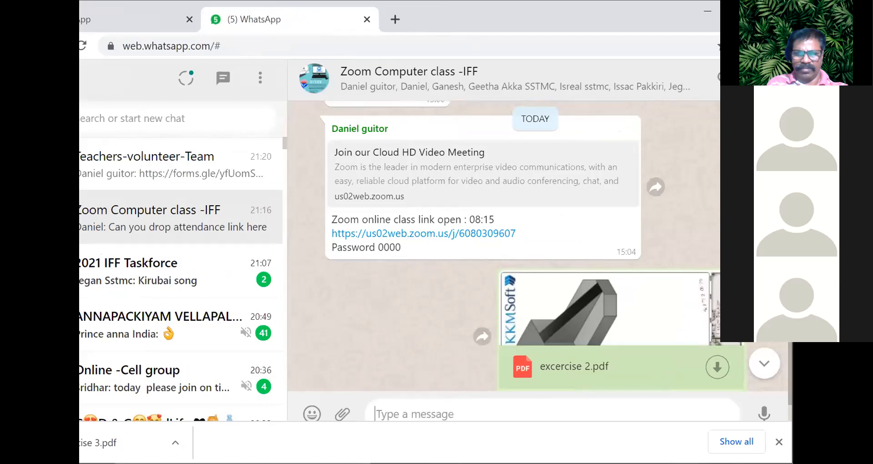
{"action": "scroll", "coordinate": [639, 196], "scroll_direction": "down", "scroll_amount": 5}
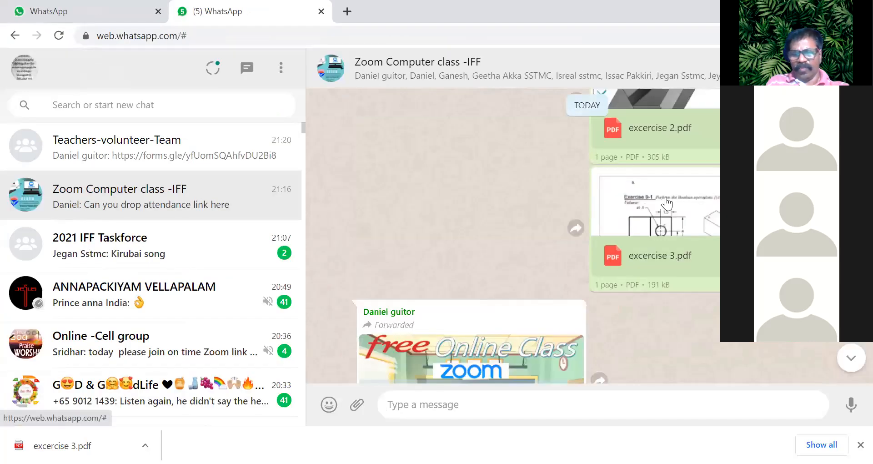
Step: Download excercise 3.pdf from the group chat, open it, and examine the dimensioned views and solids of Exercises 9-1 and 9-2
{"action": "left_click", "coordinate": [667, 203]}
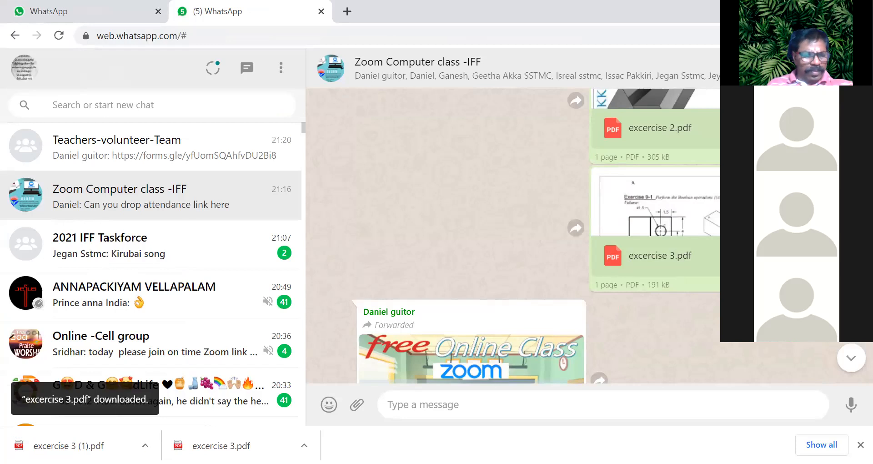
{"action": "left_click", "coordinate": [69, 446]}
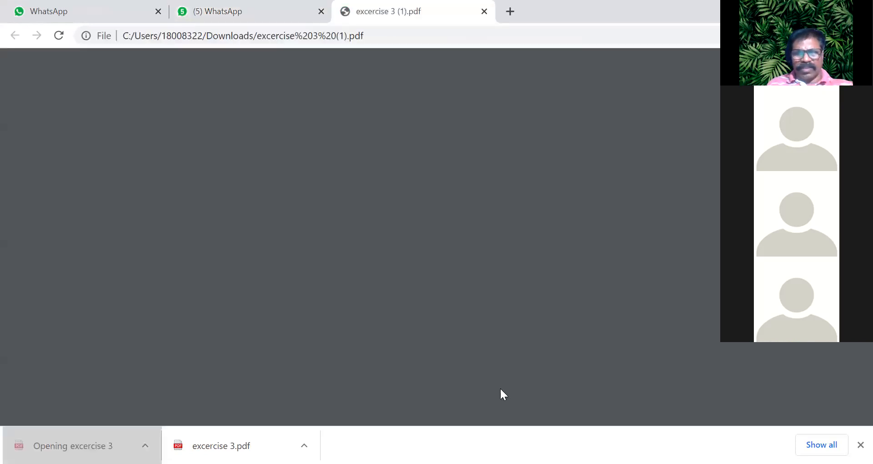
{"action": "scroll", "coordinate": [557, 338], "scroll_direction": "down", "scroll_amount": 5}
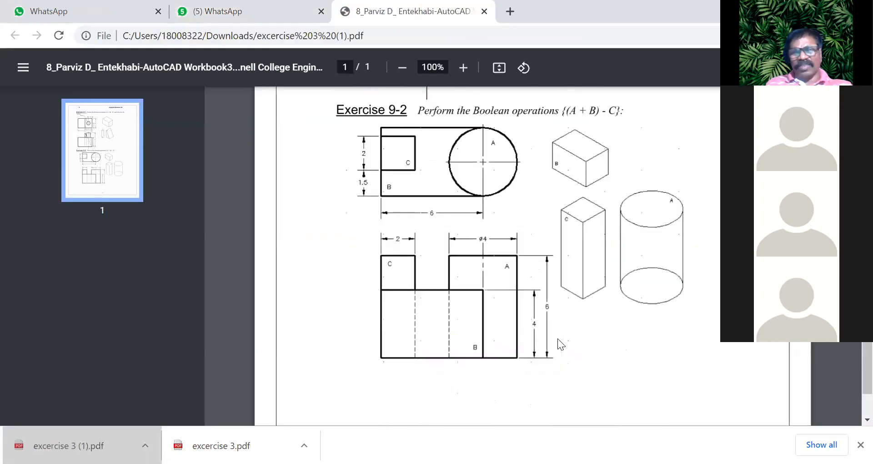
{"action": "scroll", "coordinate": [559, 340], "scroll_direction": "up", "scroll_amount": 4}
{"action": "scroll", "coordinate": [560, 341], "scroll_direction": "up", "scroll_amount": 5}
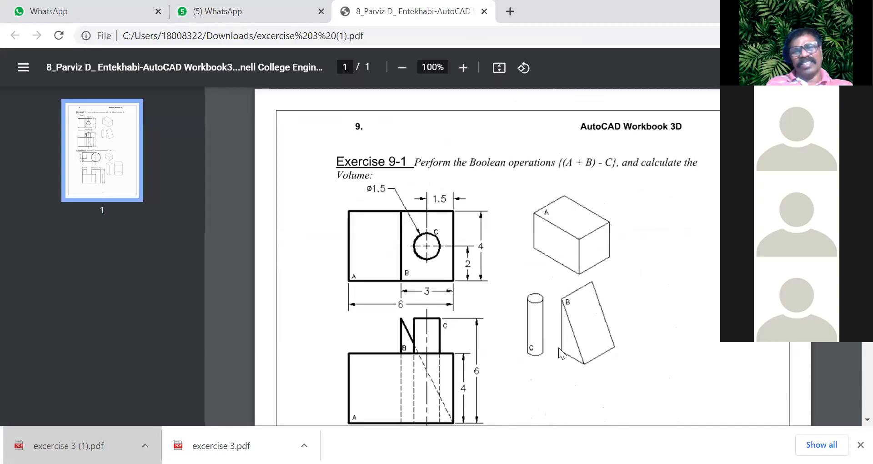
{"action": "scroll", "coordinate": [559, 350], "scroll_direction": "down", "scroll_amount": 2}
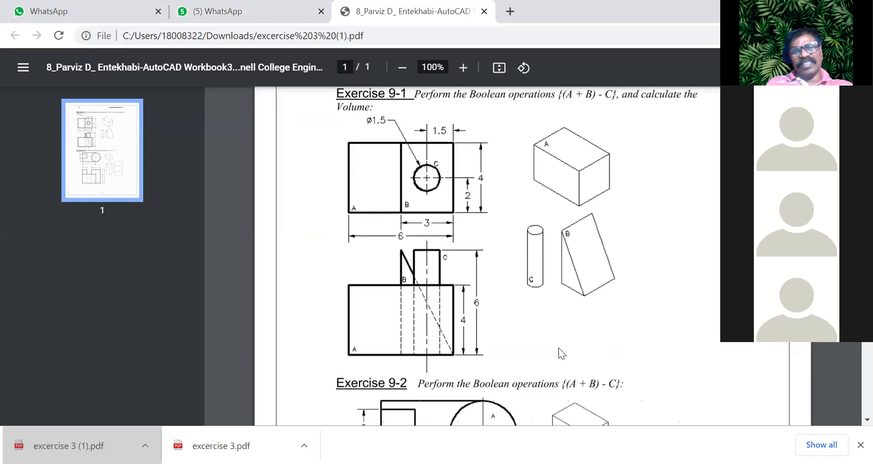
{"action": "scroll", "coordinate": [562, 353], "scroll_direction": "up", "scroll_amount": 2}
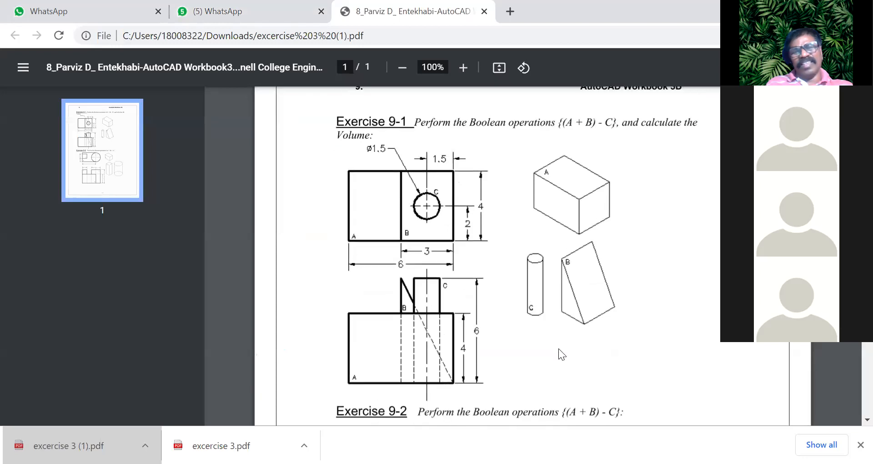
{"action": "scroll", "coordinate": [562, 354], "scroll_direction": "down", "scroll_amount": 2}
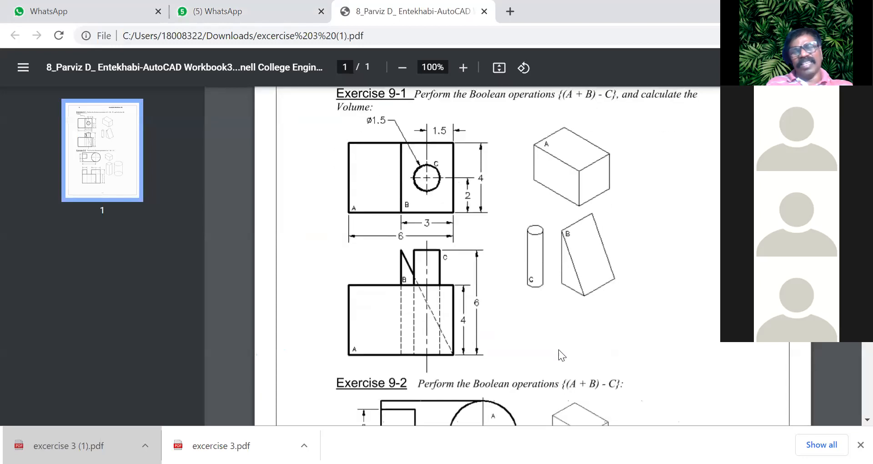
{"action": "scroll", "coordinate": [562, 355], "scroll_direction": "up", "scroll_amount": 2}
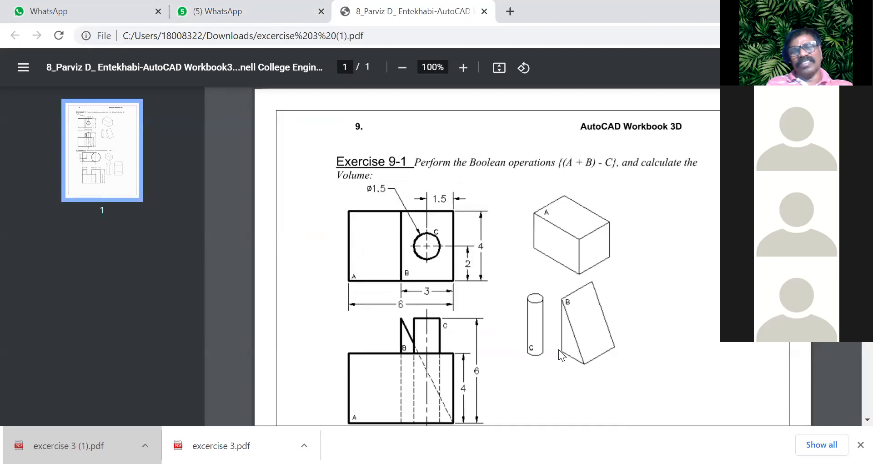